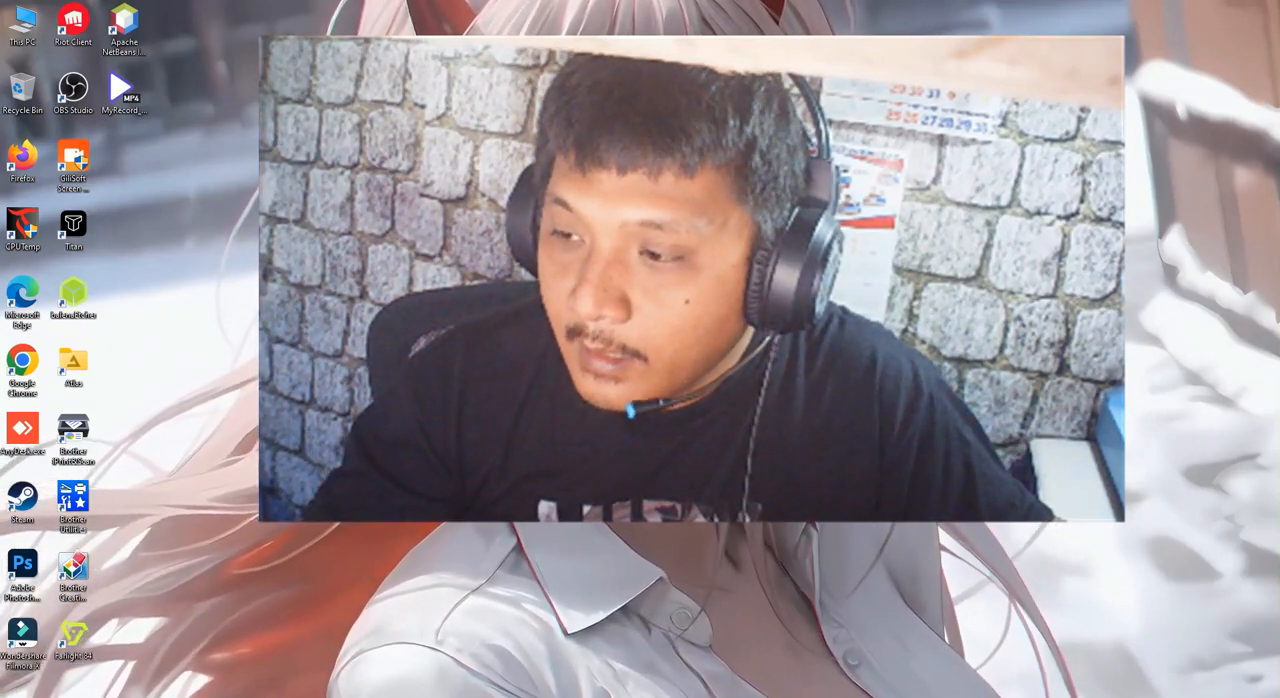
Check the computer's current connection and the list of available Wi-Fi networks
click(1160, 697)
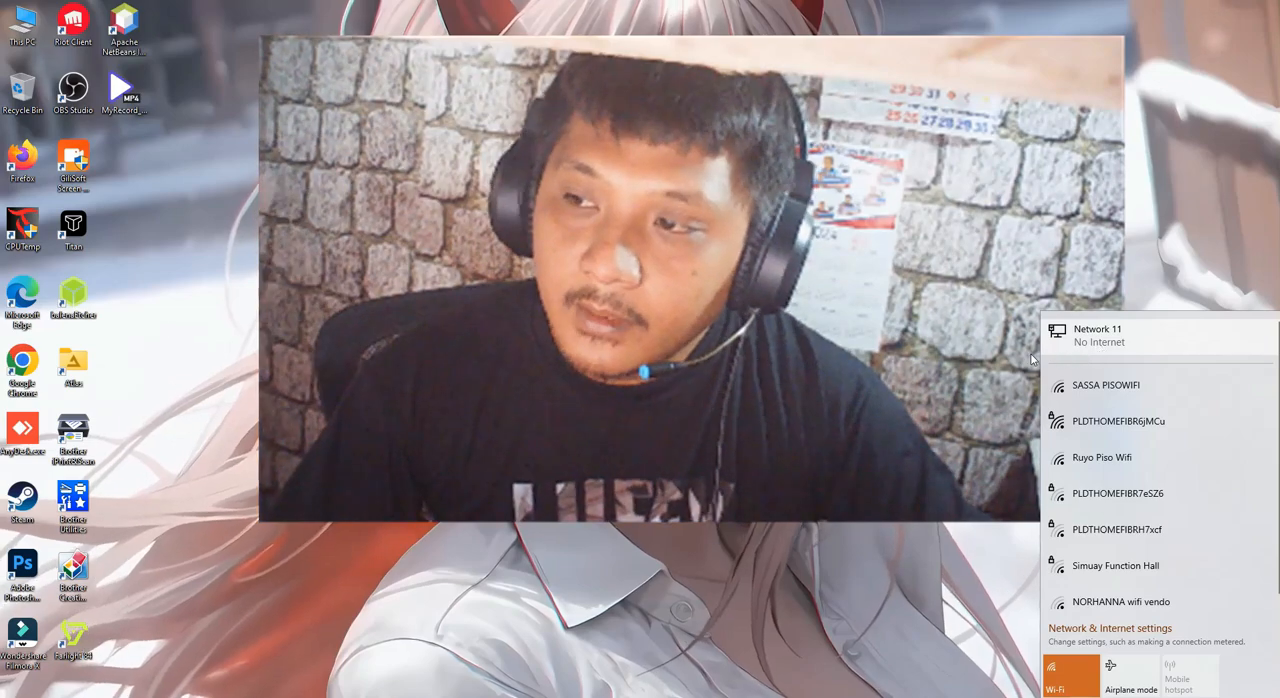
click(157, 418)
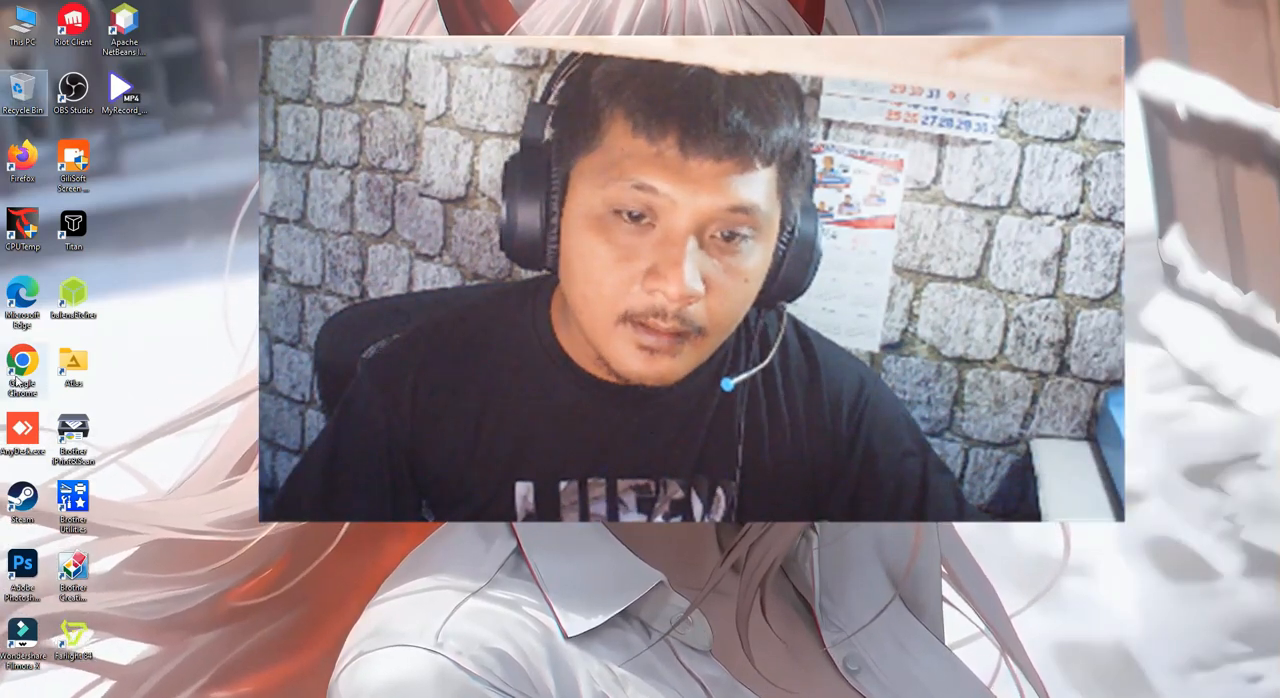
Launch Firefox and decline the offer to make it the primary browser
double_click(20, 172)
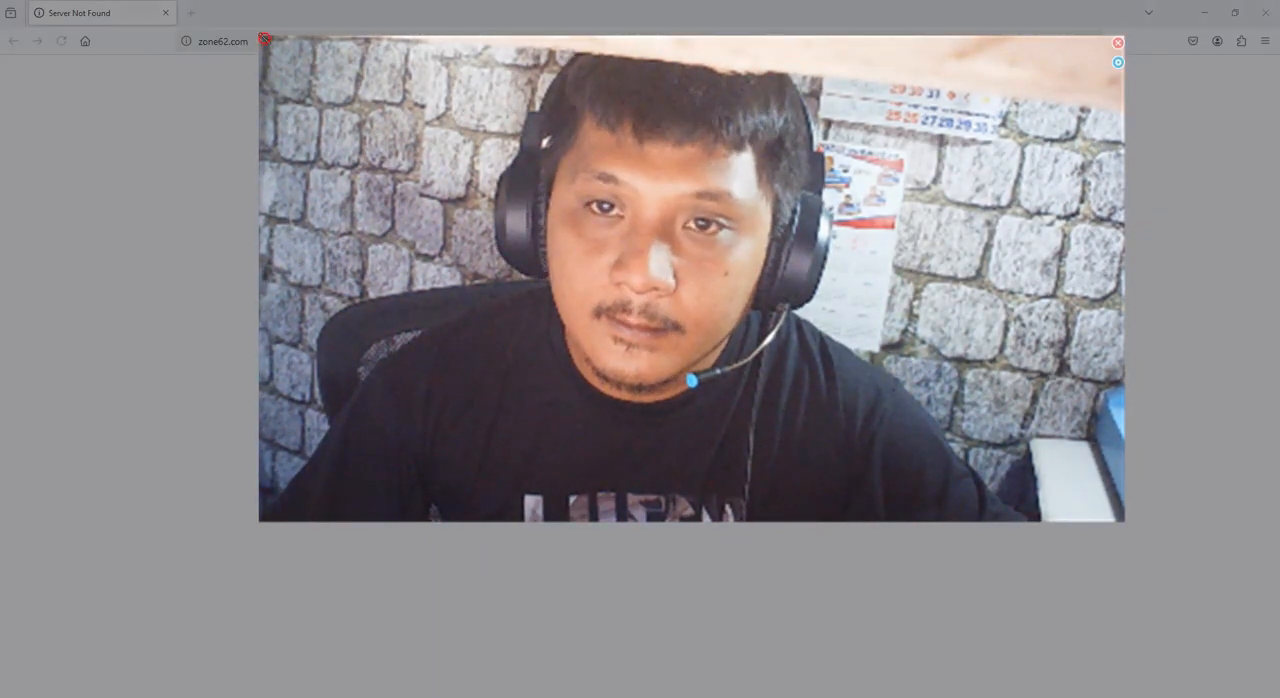
drag(258, 38, 901, 502)
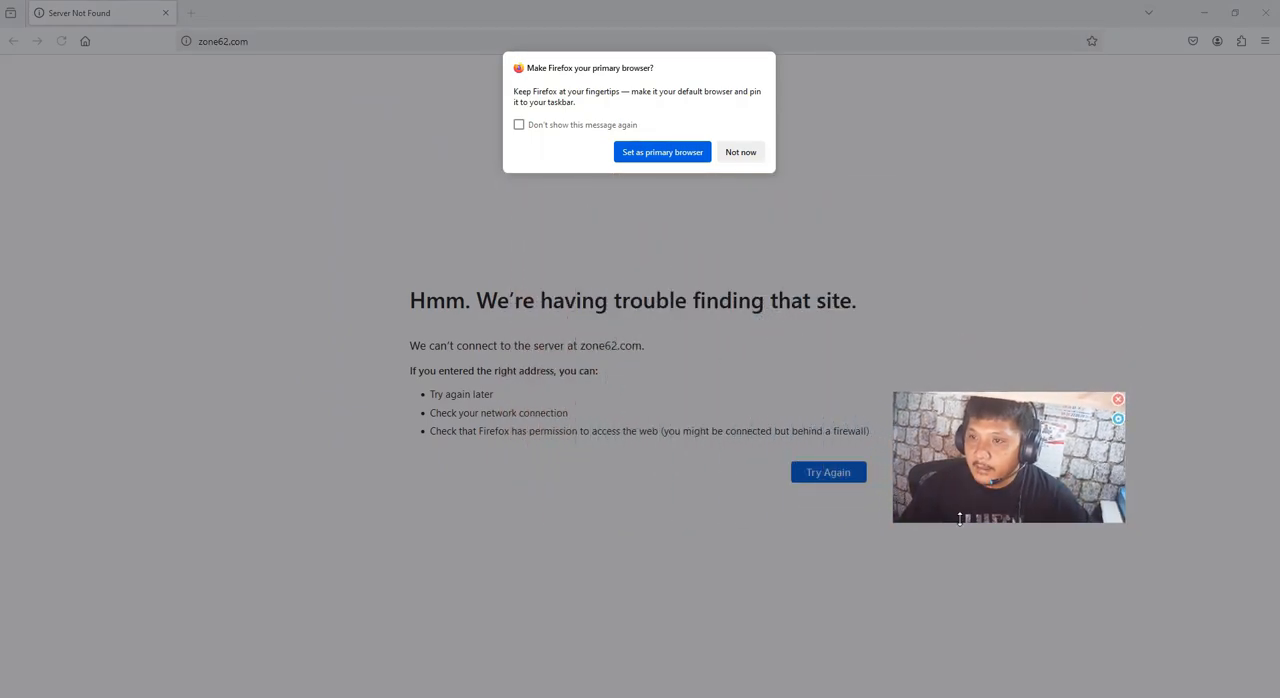
drag(1017, 475, 1166, 641)
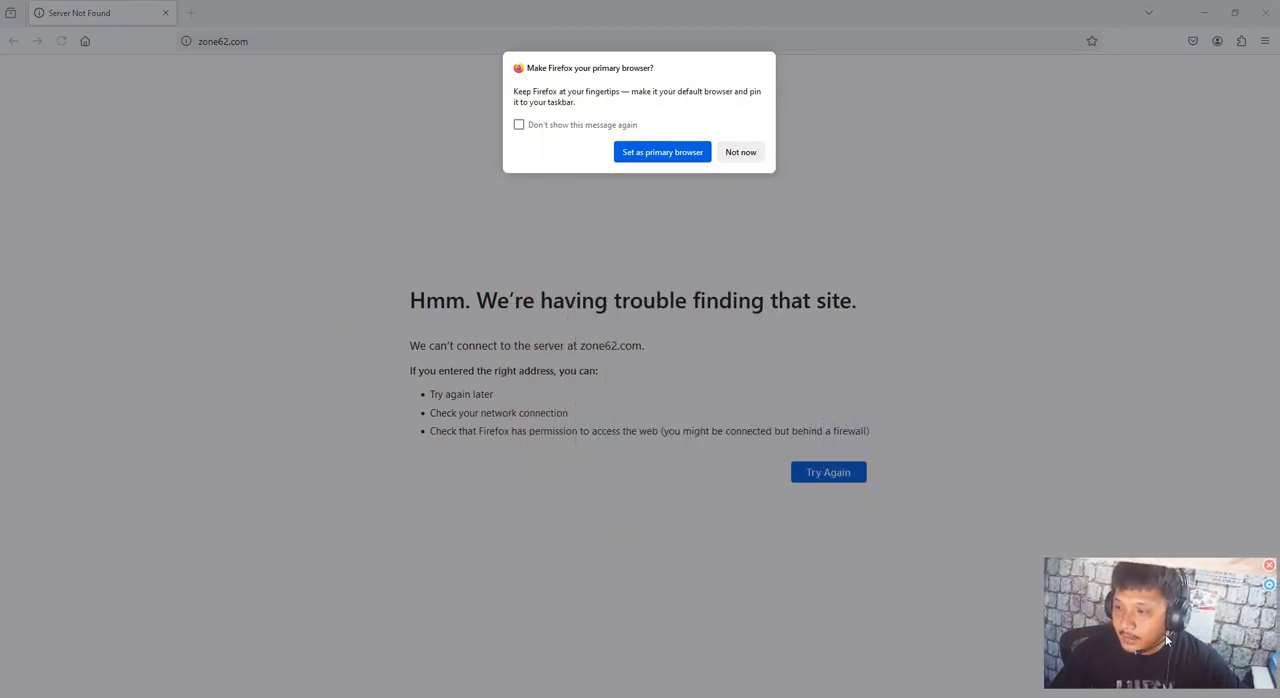
click(740, 153)
Go to the router's address, 192.168.1.1
click(343, 45)
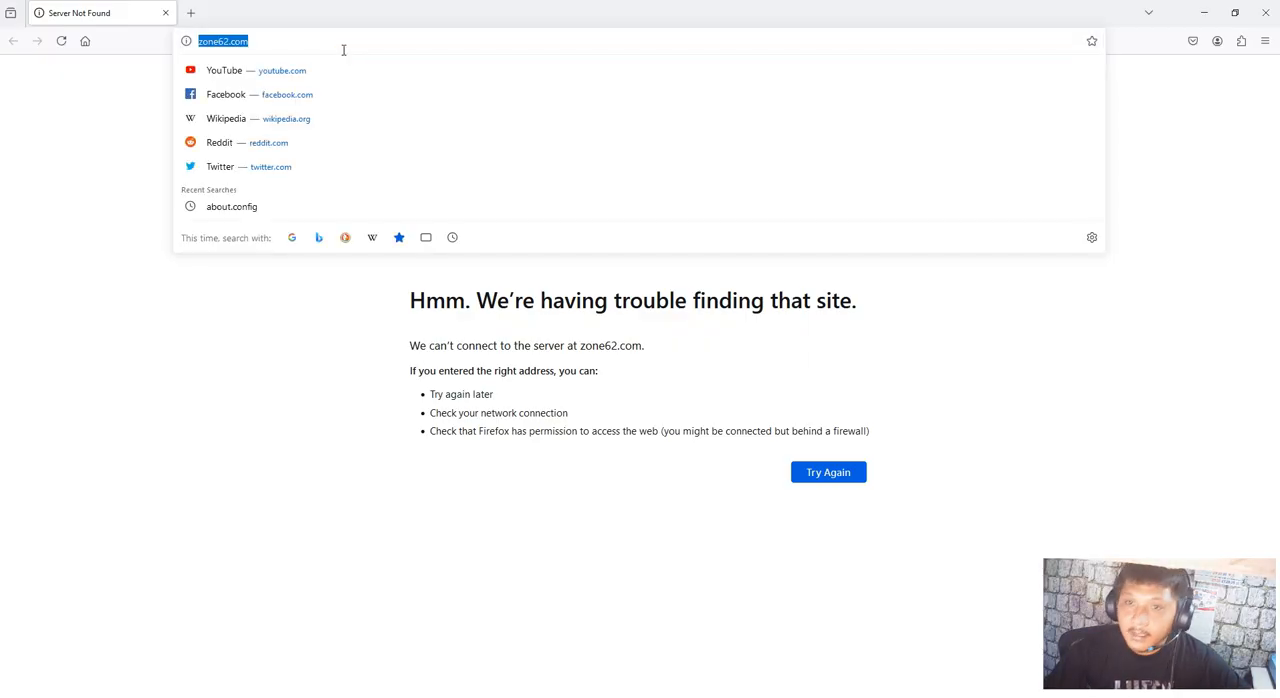
text(192.168.1.1/)
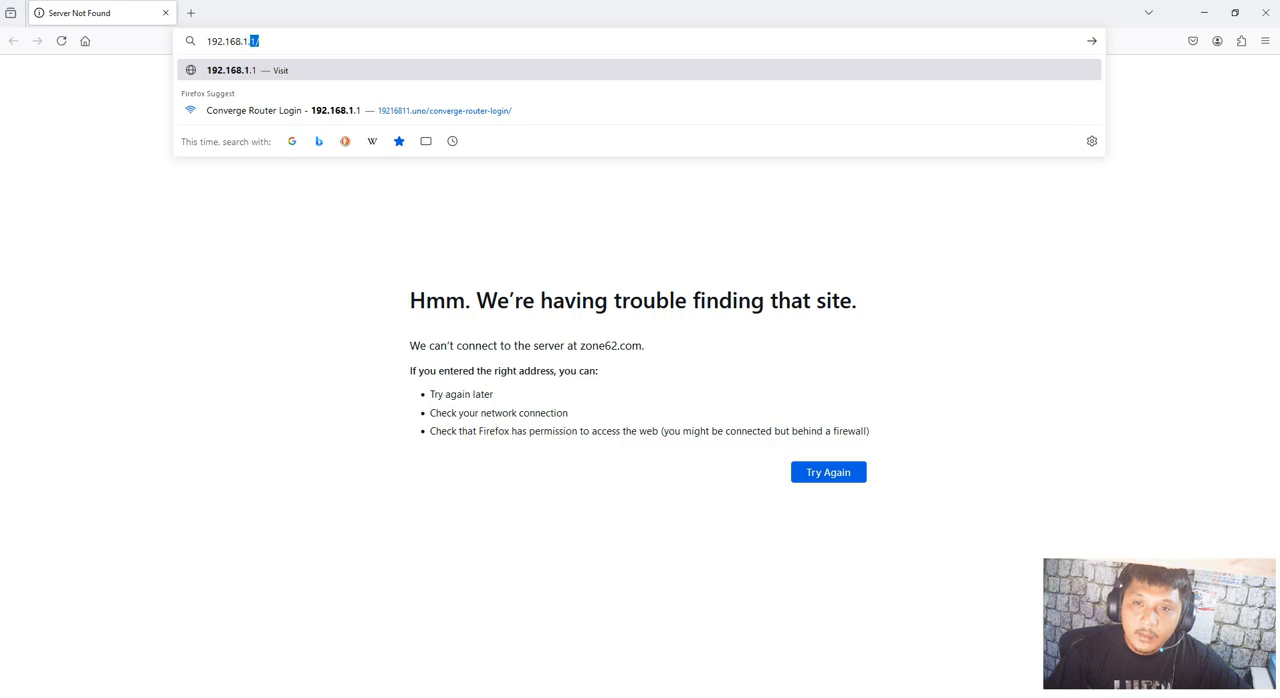
key(Return)
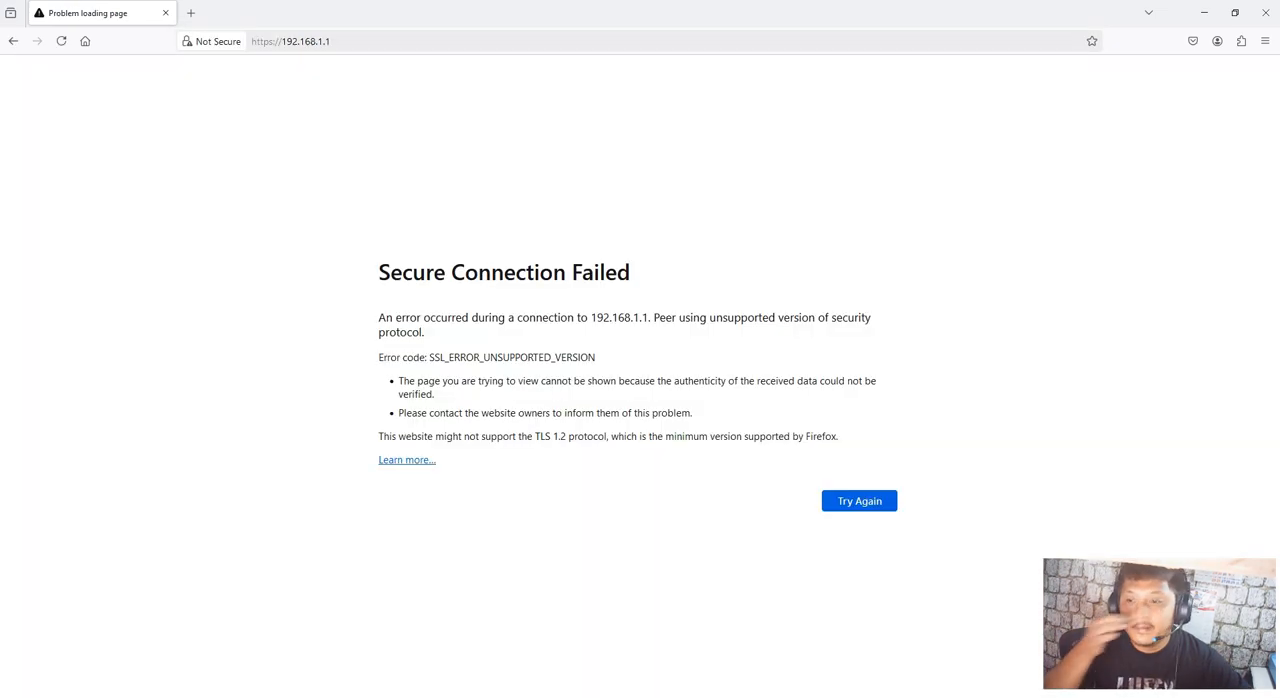
Examine the connection error page for 192.168.1.1, including its error code and explanation
drag(366, 368, 949, 439)
click(463, 381)
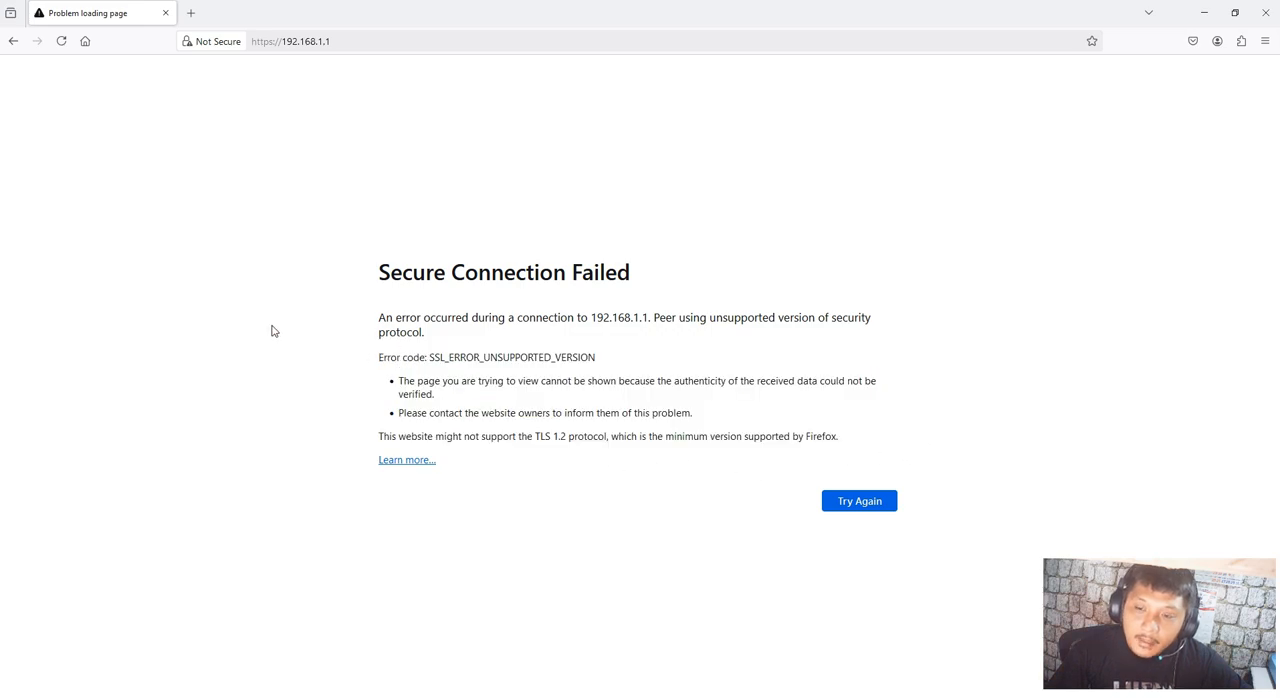
drag(301, 245, 810, 455)
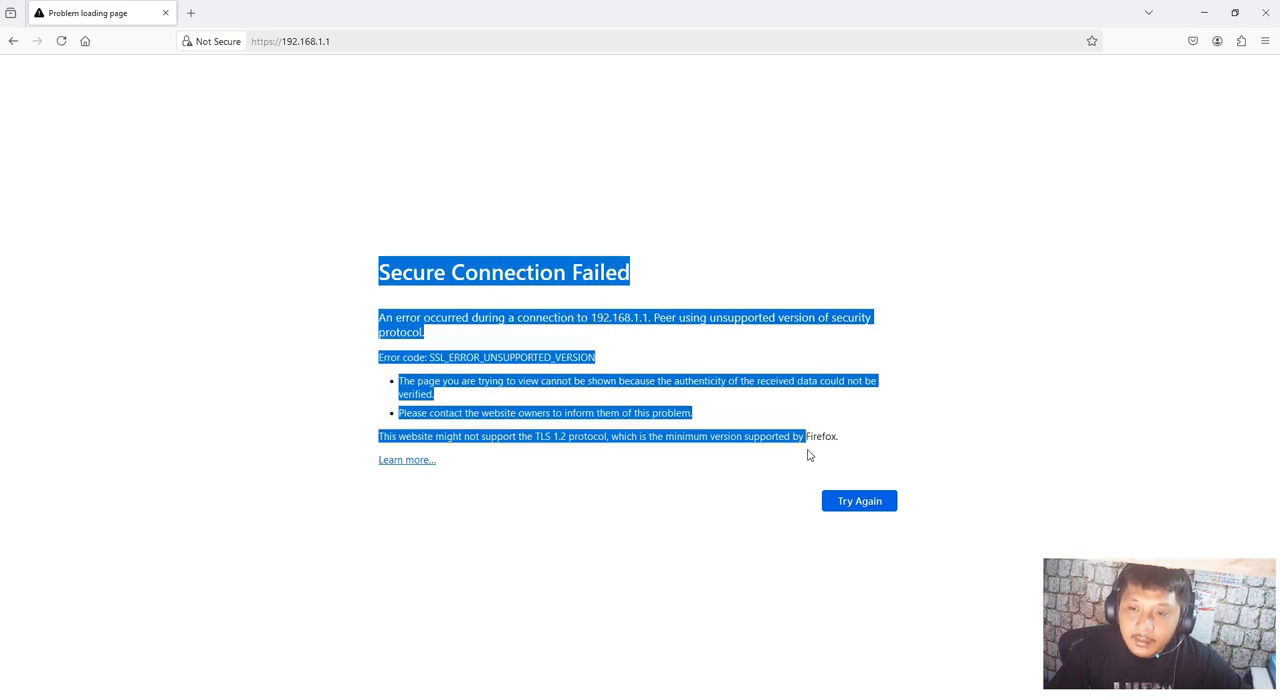
click(288, 270)
drag(320, 249, 919, 451)
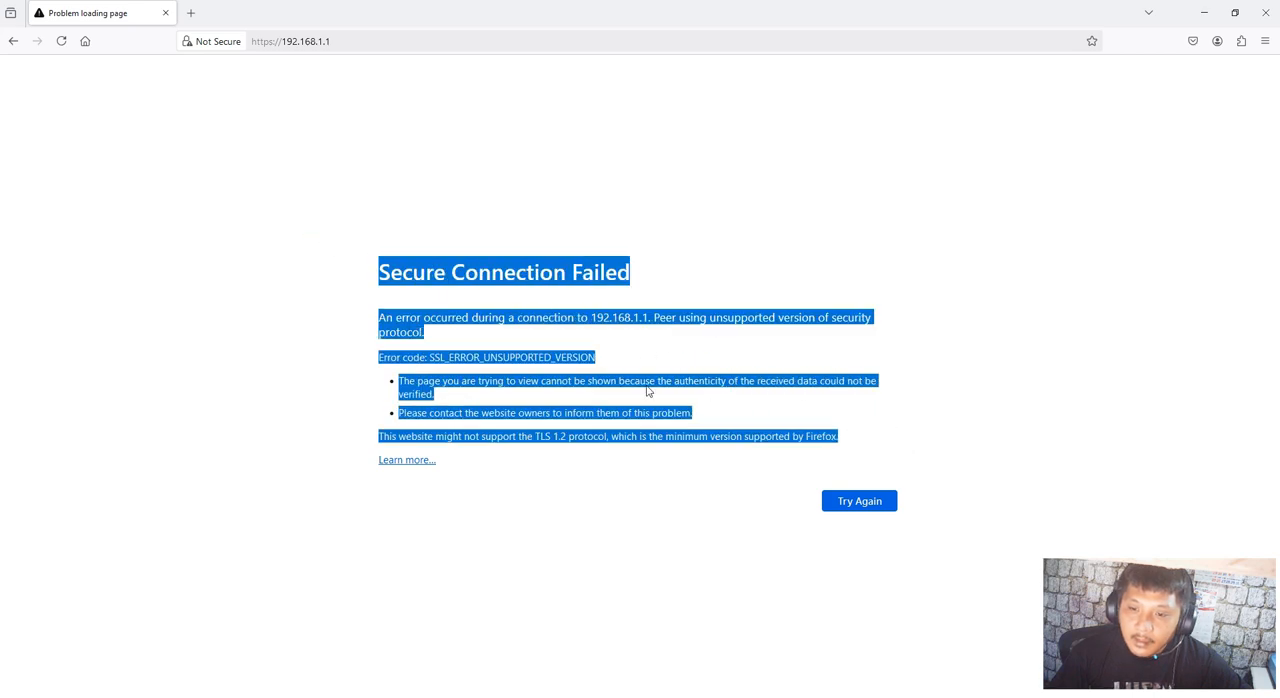
click(314, 226)
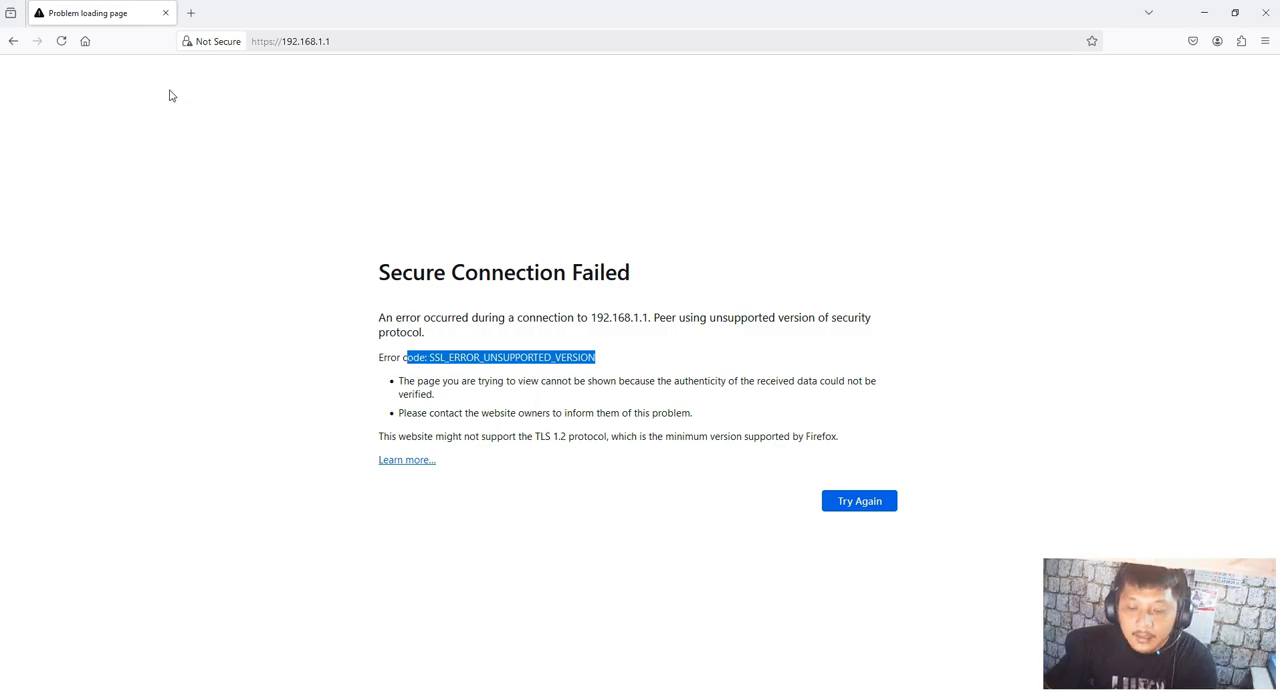
Open about:config in a new tab and filter the advanced preferences by "tls"
click(195, 14)
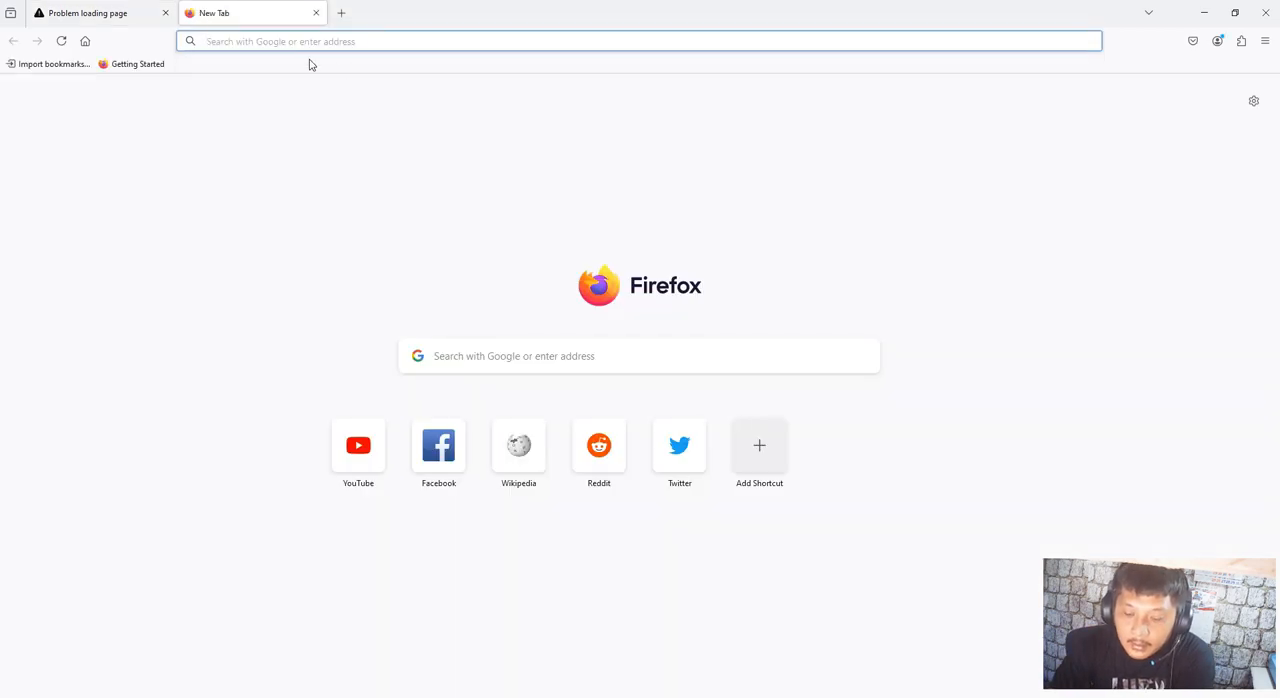
text(about)
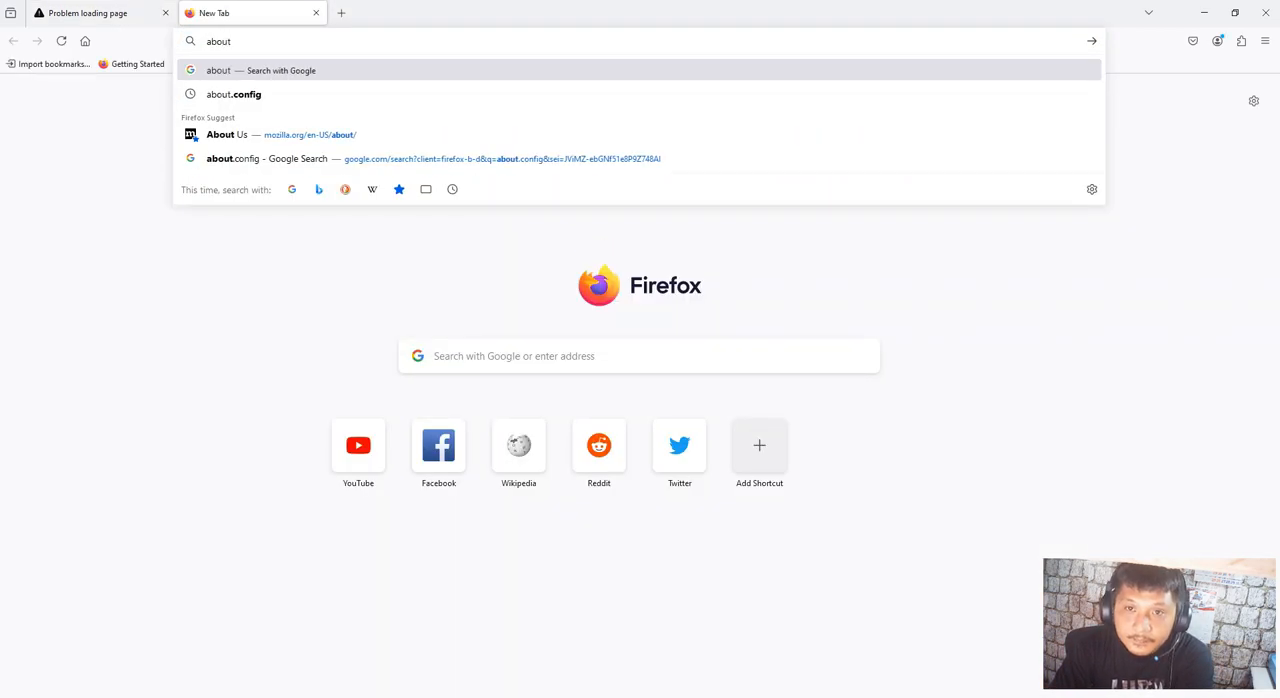
text(:config)
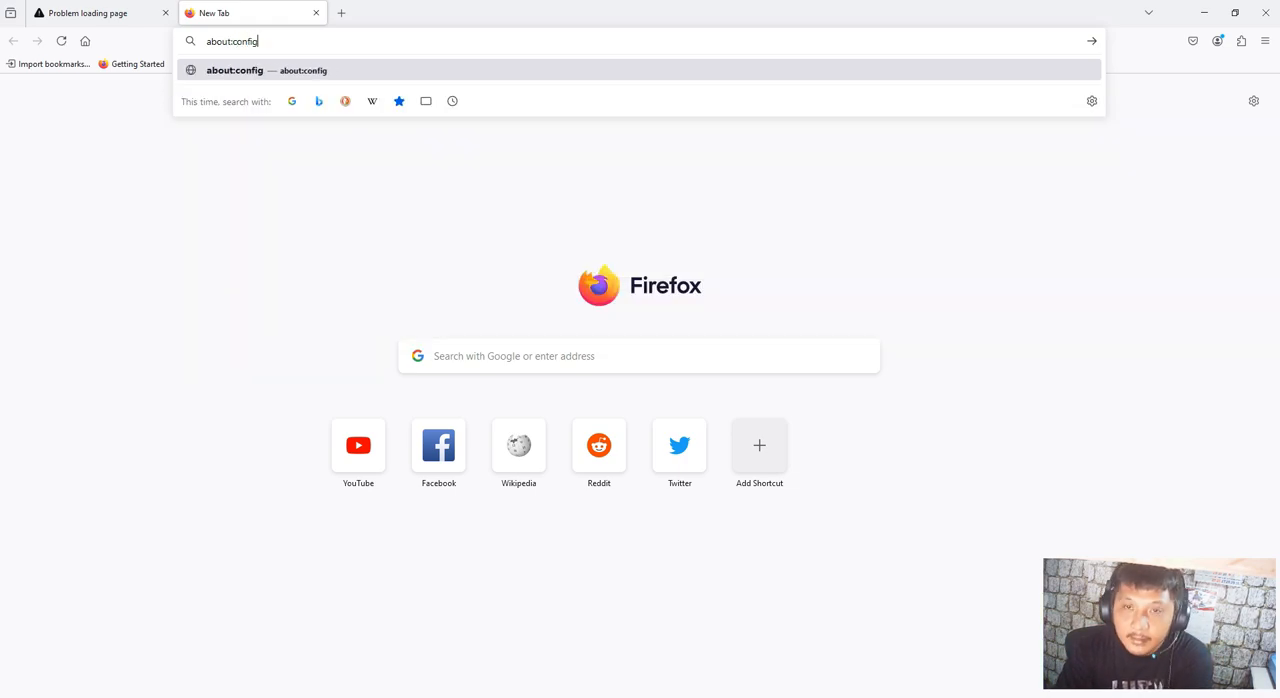
key(Return)
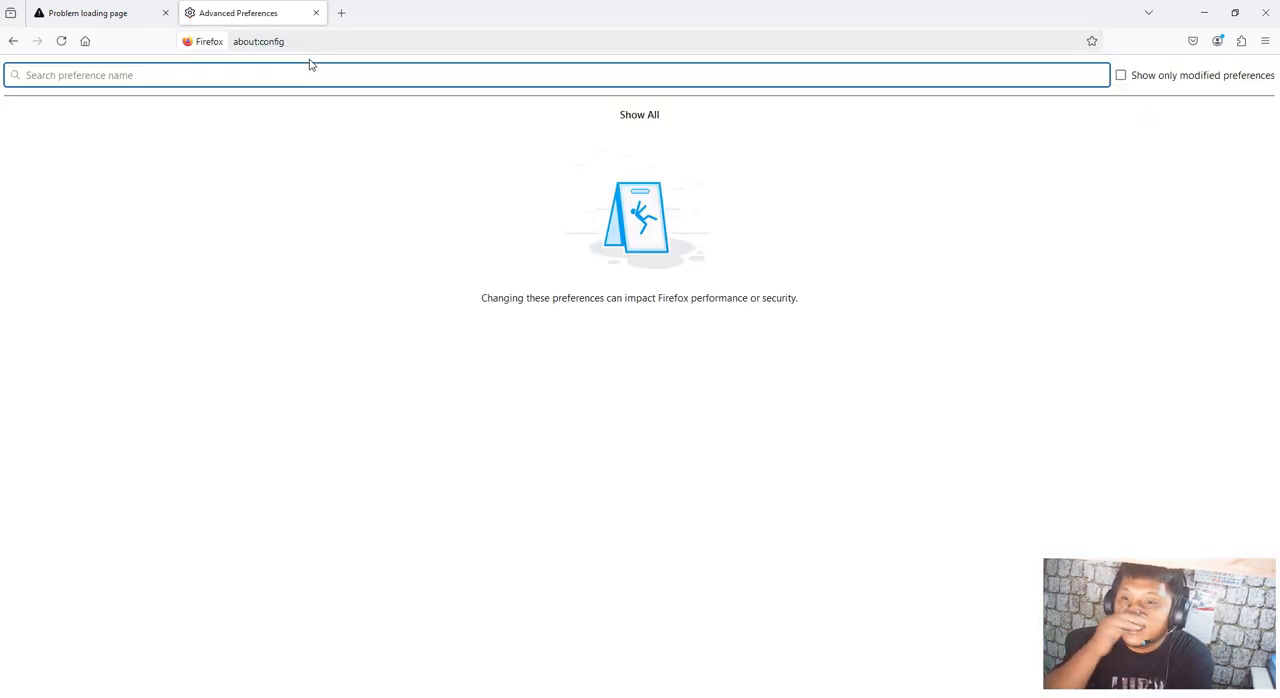
text(t)
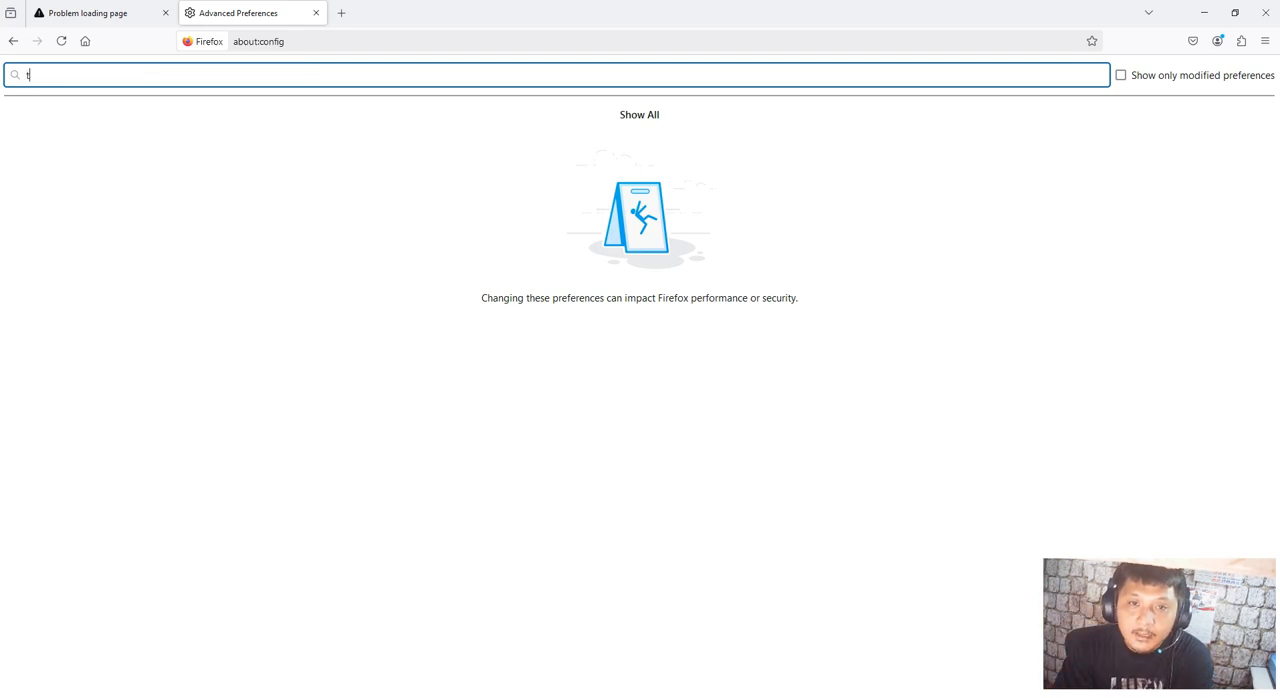
text(ls)
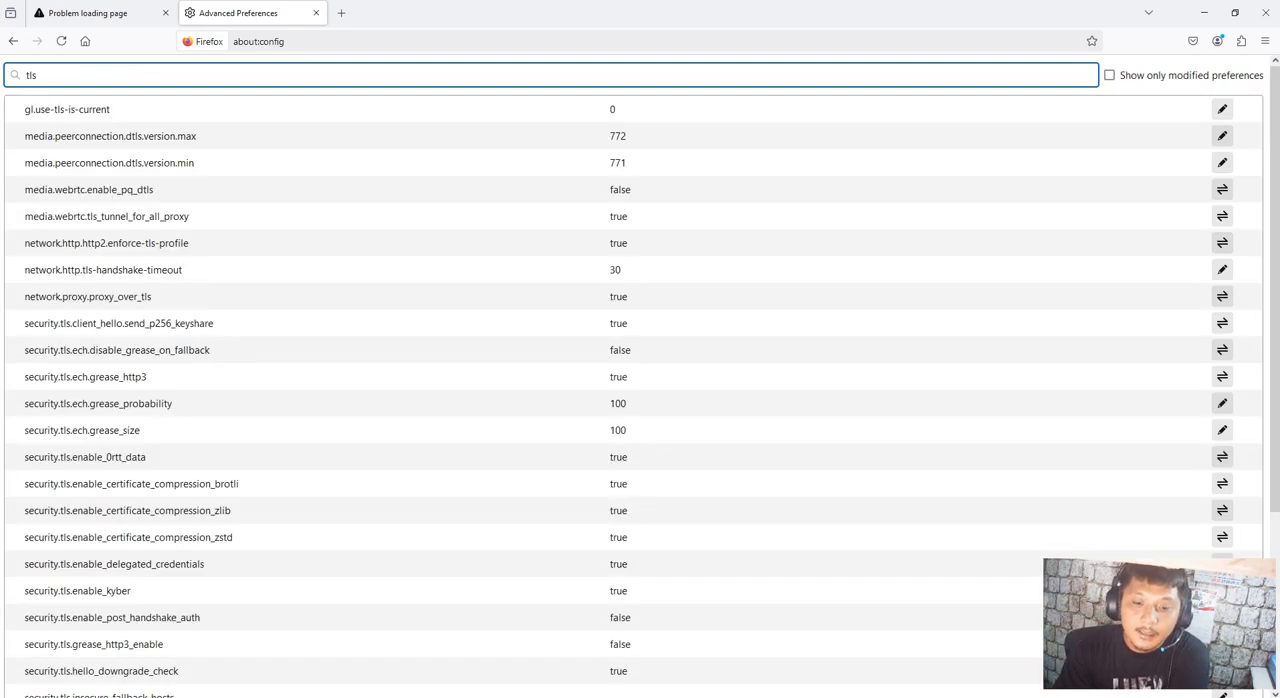
Set the security.tls.version.max preference to 3 and save it
scroll(365, 250, down, 4)
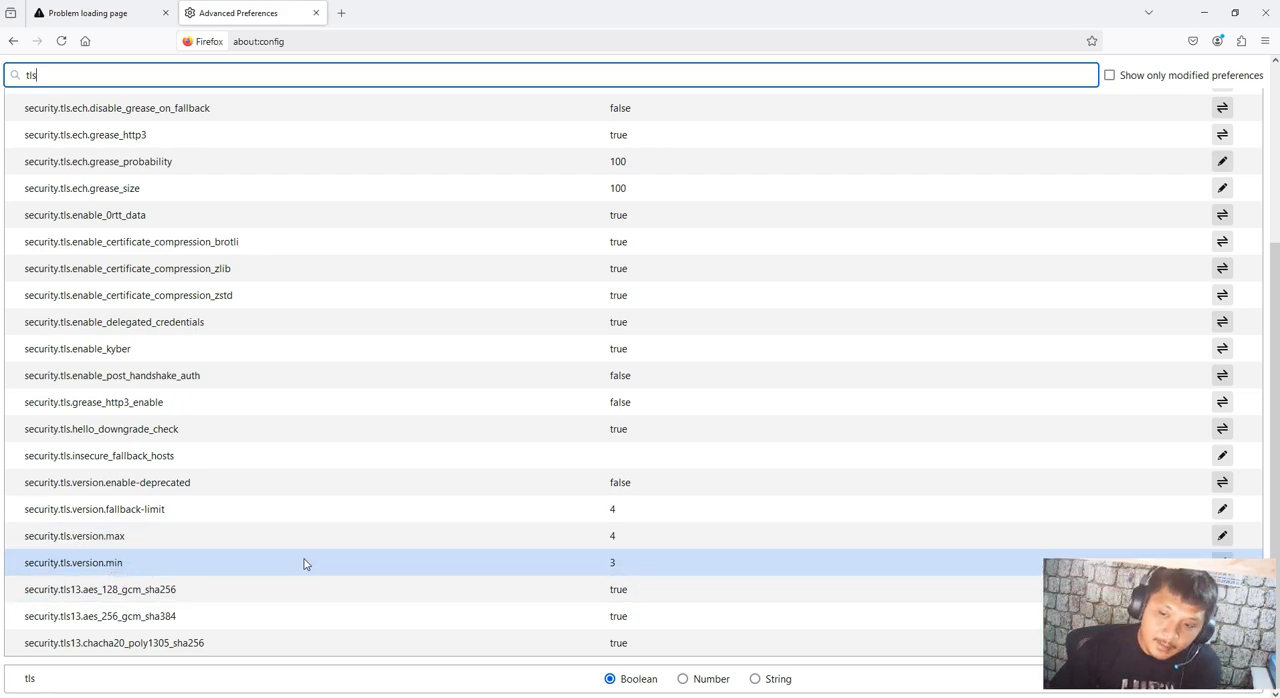
click(622, 540)
click(622, 540)
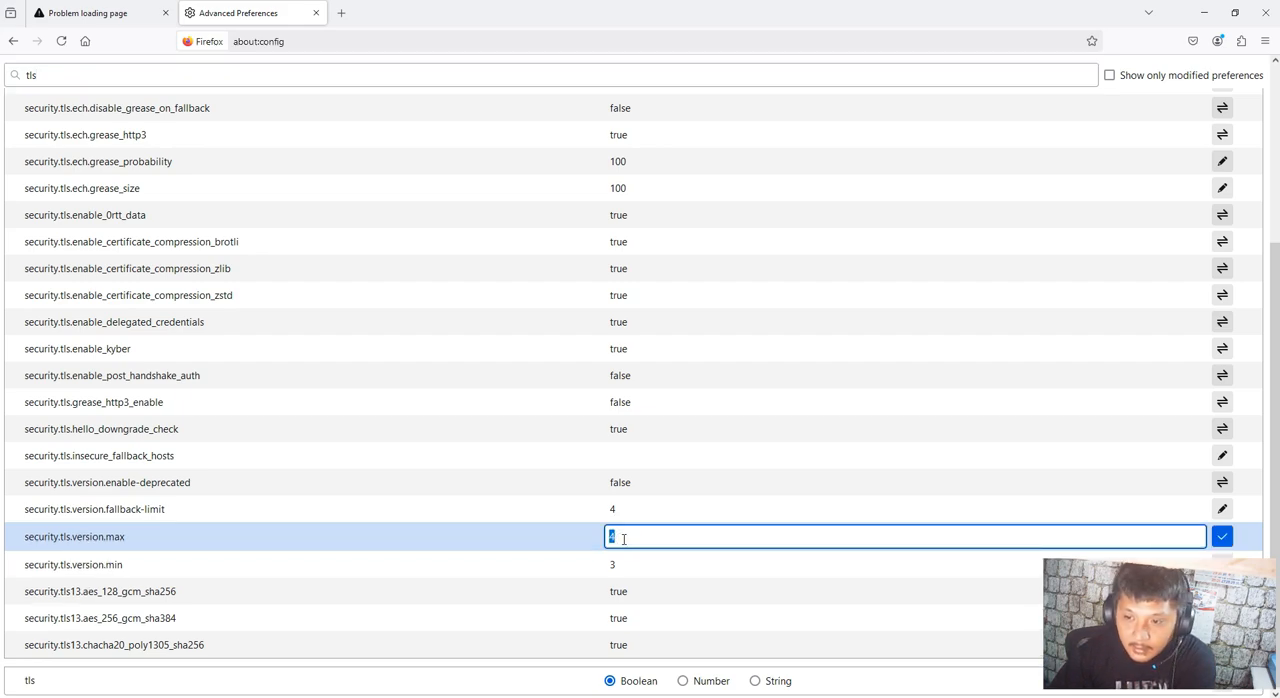
text(3)
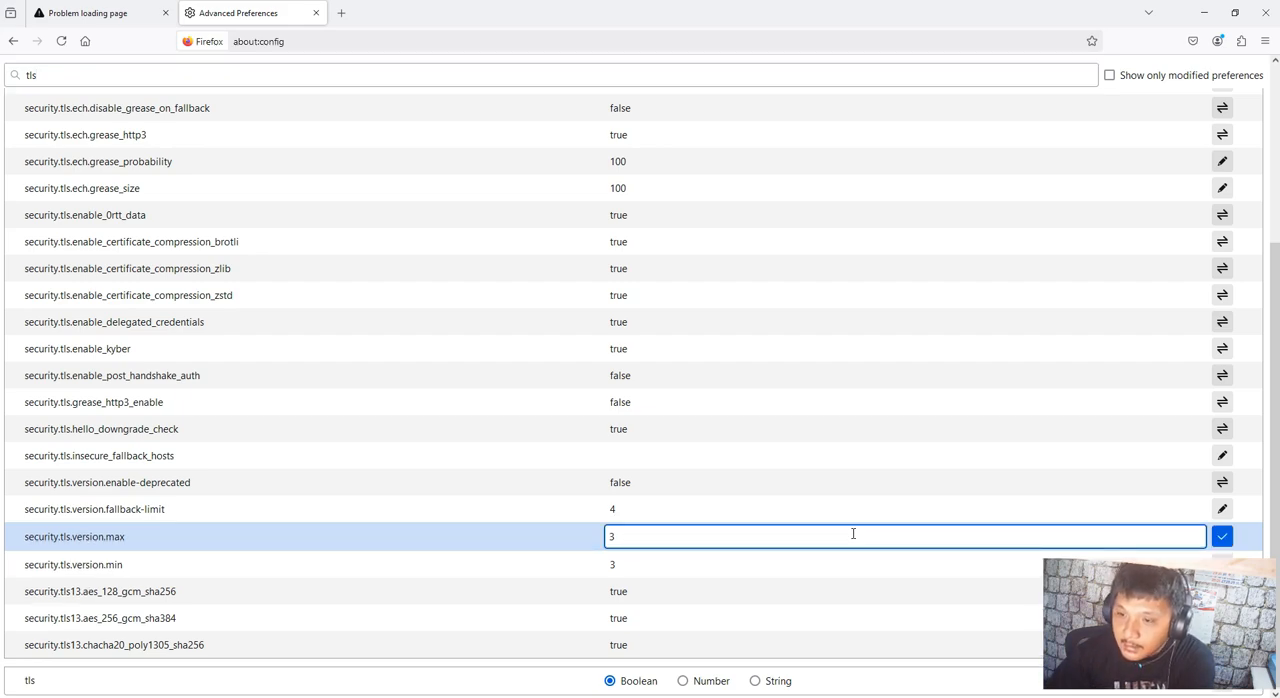
click(1218, 537)
drag(1181, 578, 1155, 342)
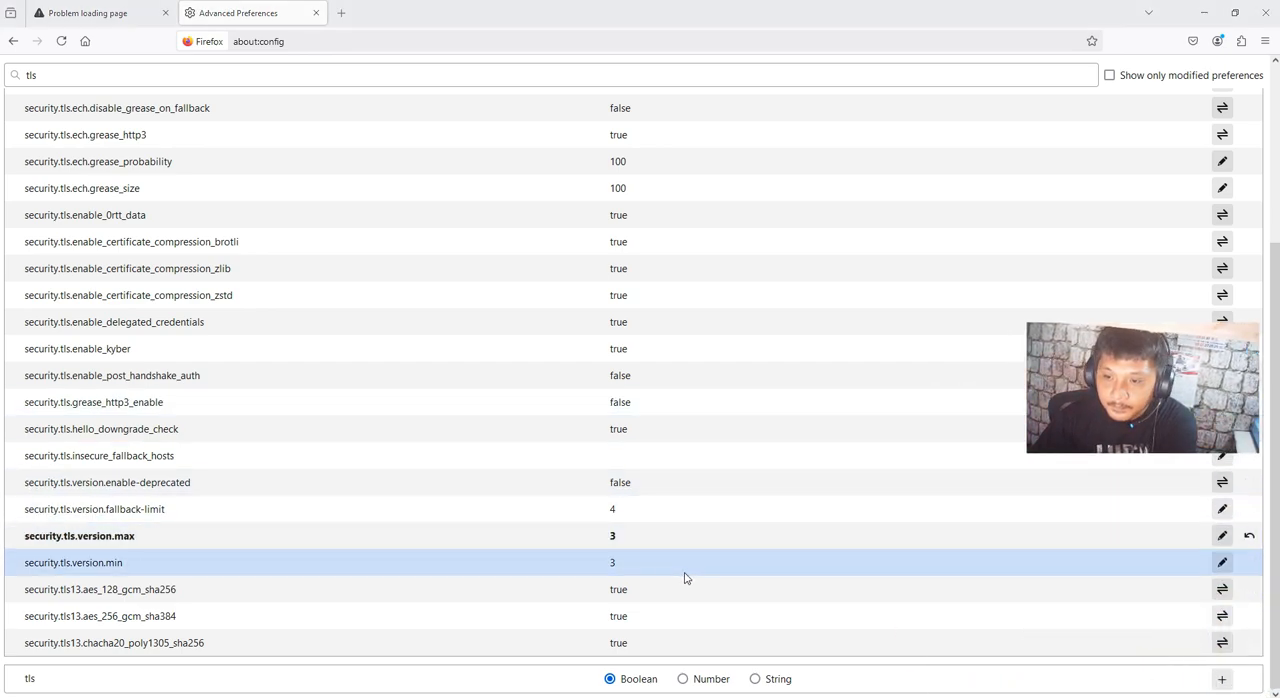
Set the security.tls.version.min preference to 1 and save it
double_click(633, 575)
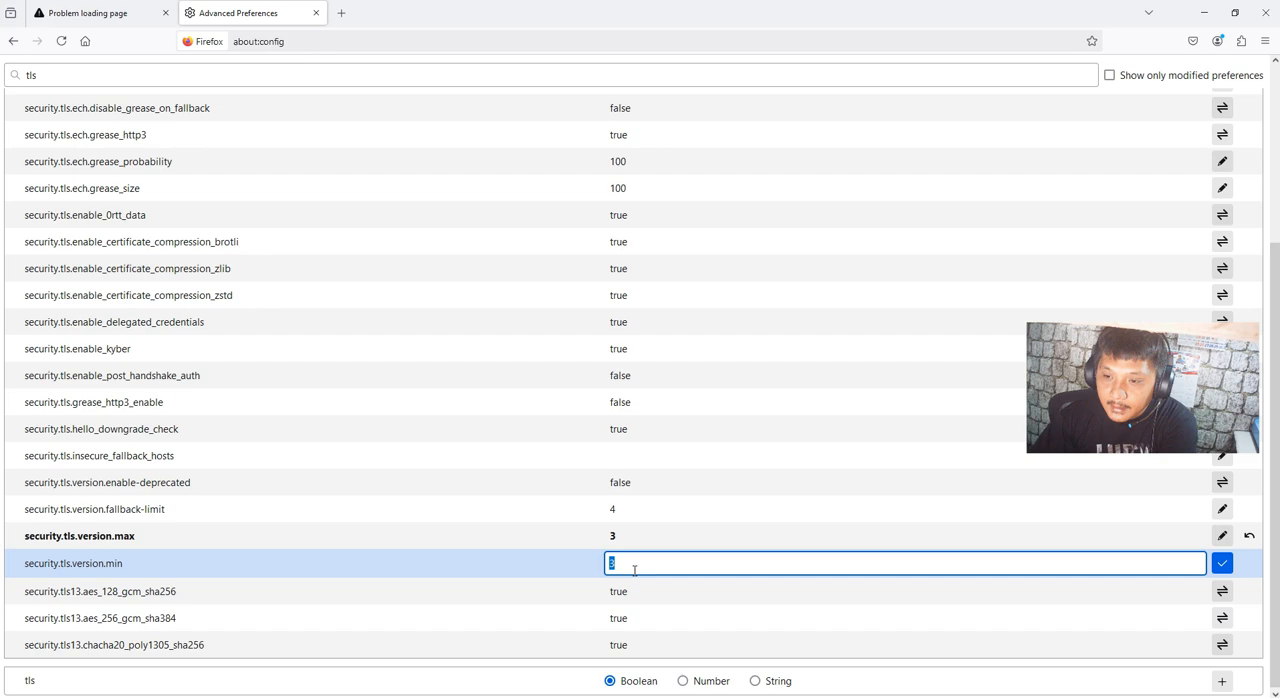
text(1)
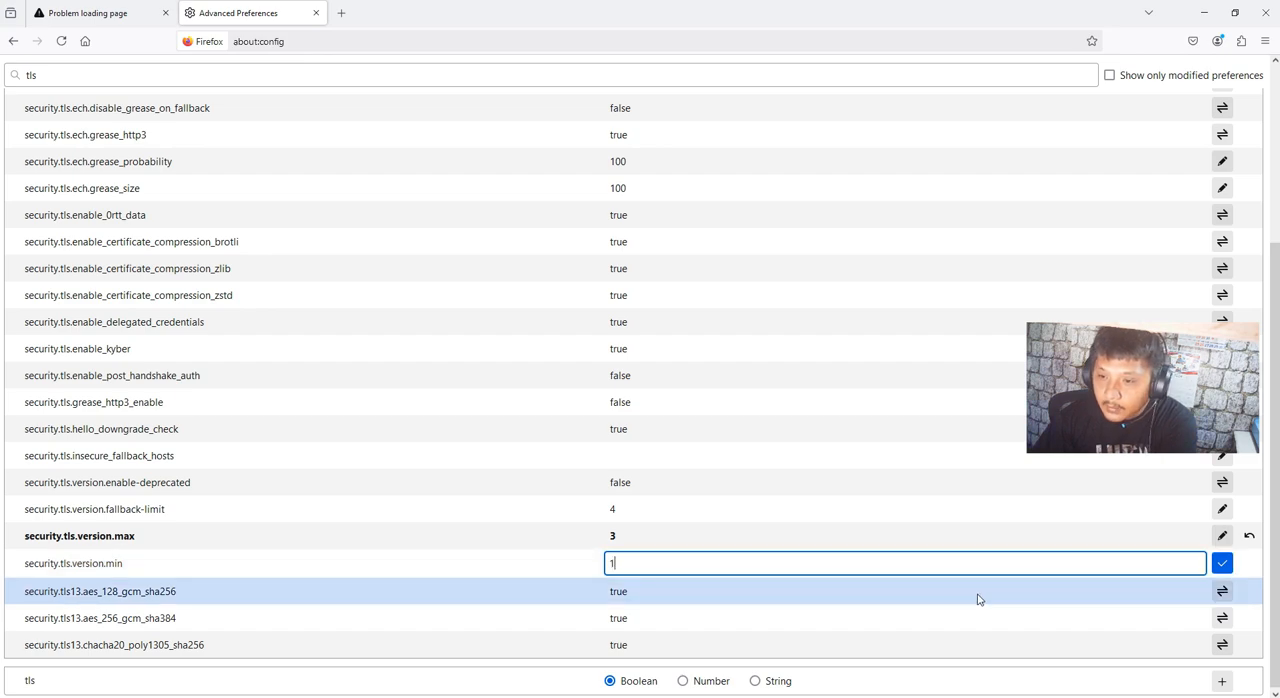
click(1222, 563)
drag(1173, 398, 1177, 604)
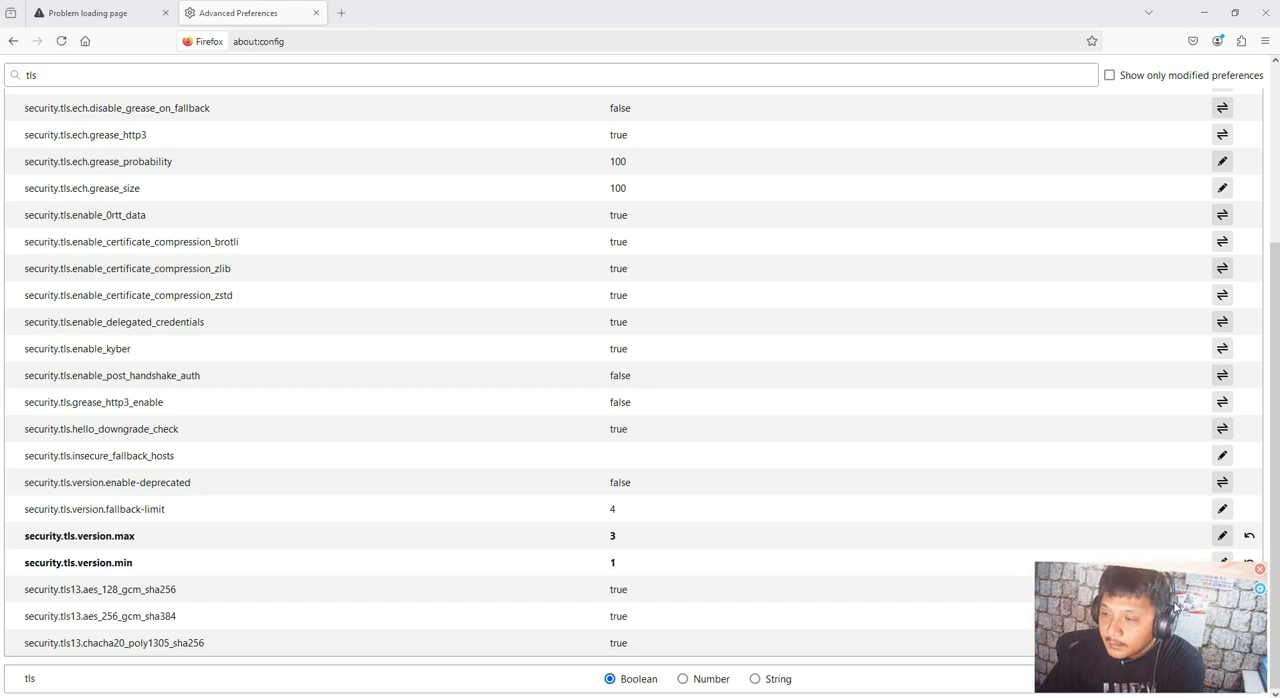
Return to the failed 192.168.1.1 tab and reload the address to reach the router's login page
click(129, 5)
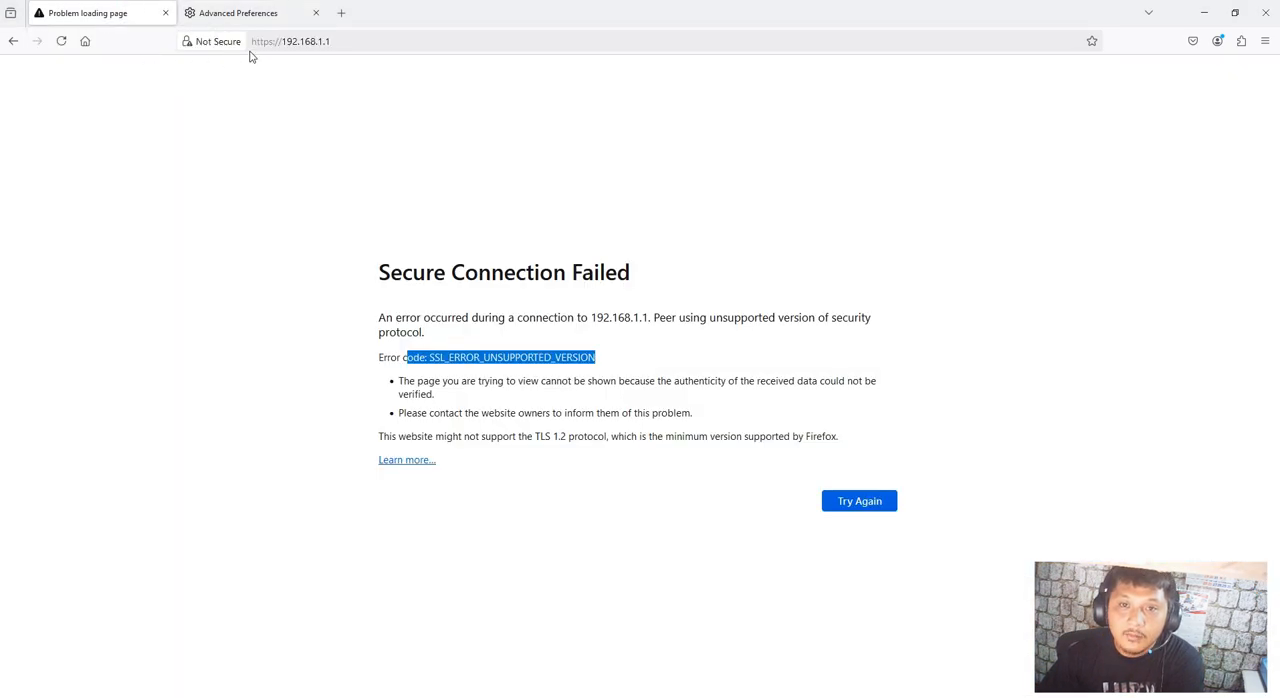
click(337, 41)
key(Return)
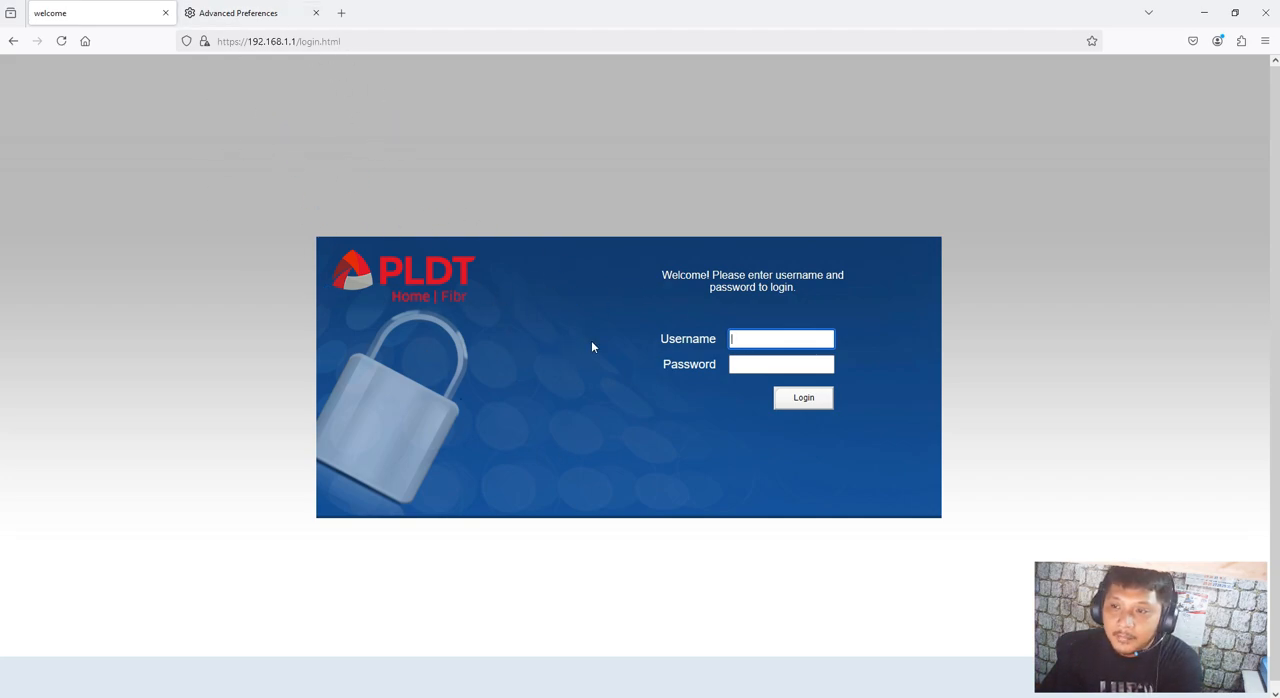
Connect the computer to the PLDTHOMEFIBR6jMCu Wi-Fi network
click(1162, 697)
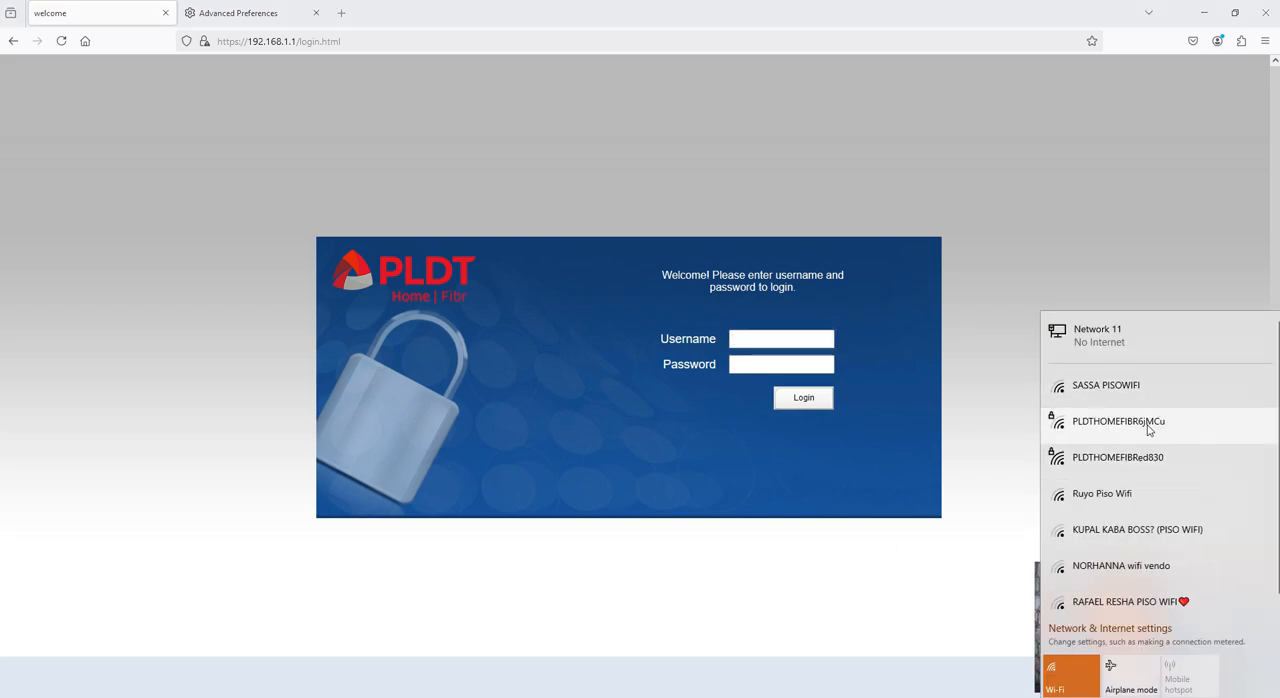
click(1148, 428)
click(1222, 485)
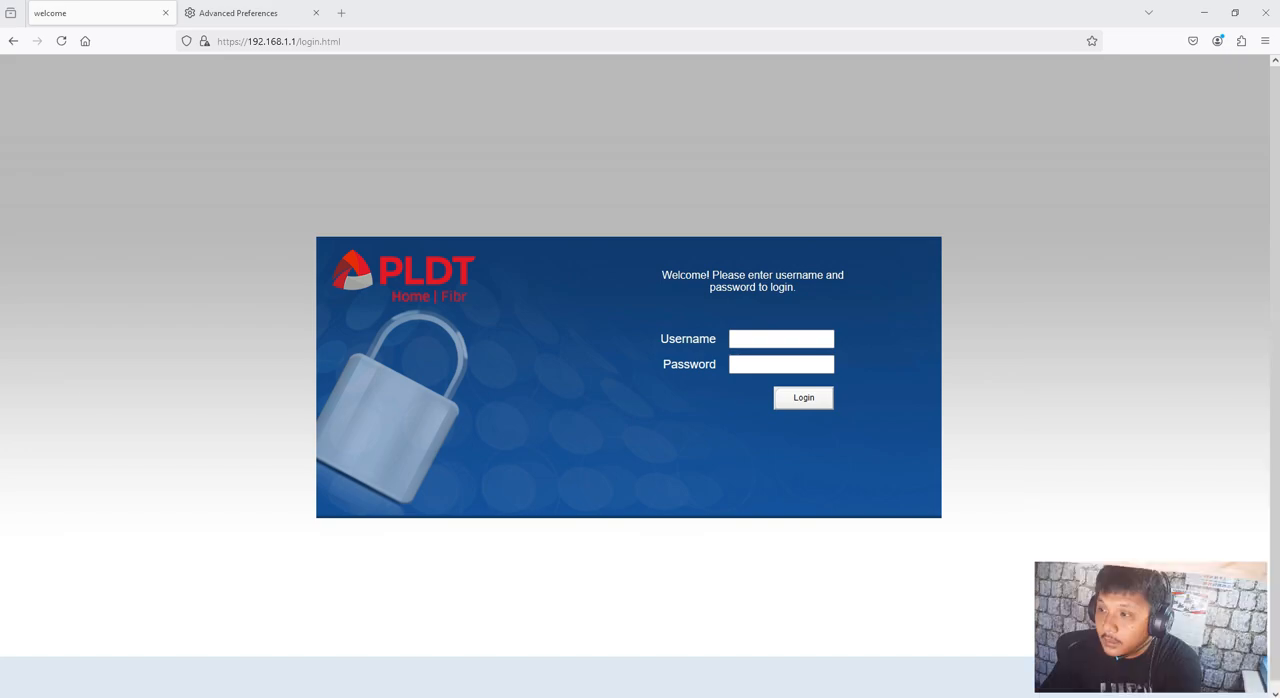
Load szoneph.com in a new tab alongside the router login and preferences tabs
click(341, 12)
text(s://szoneph.com)
key(Return)
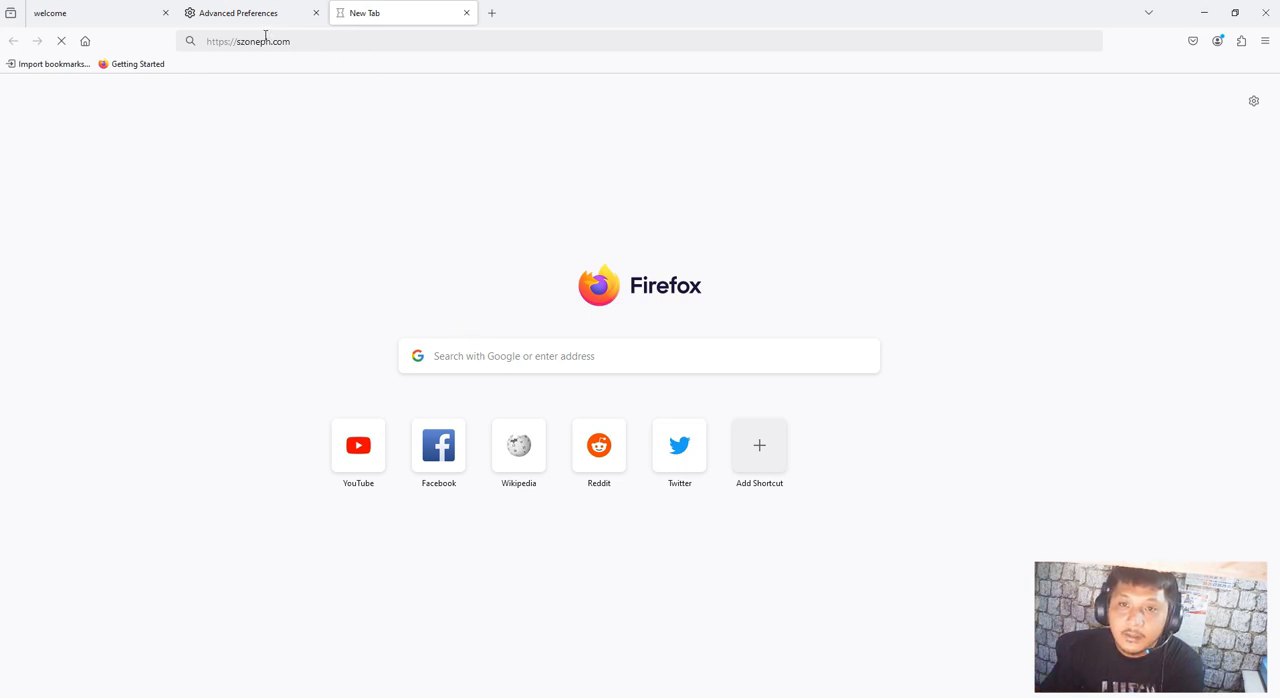
click(299, 38)
click(274, 12)
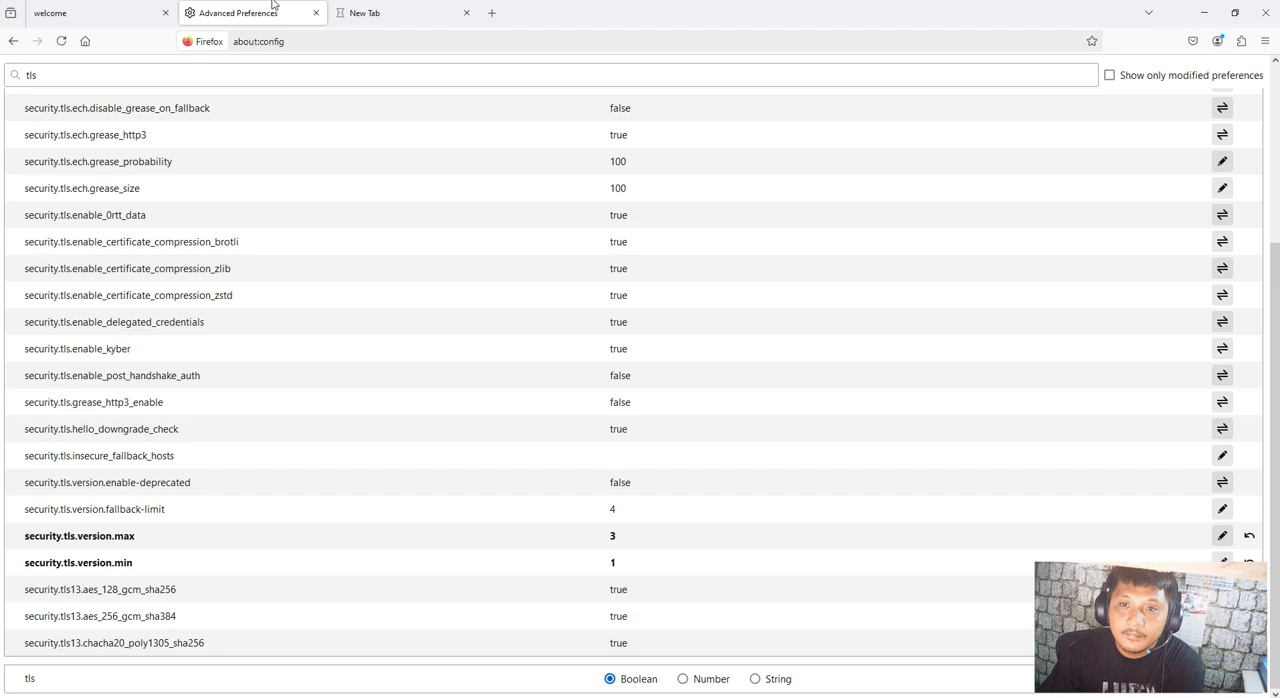
click(389, 12)
key(BackSpace)
key(Return)
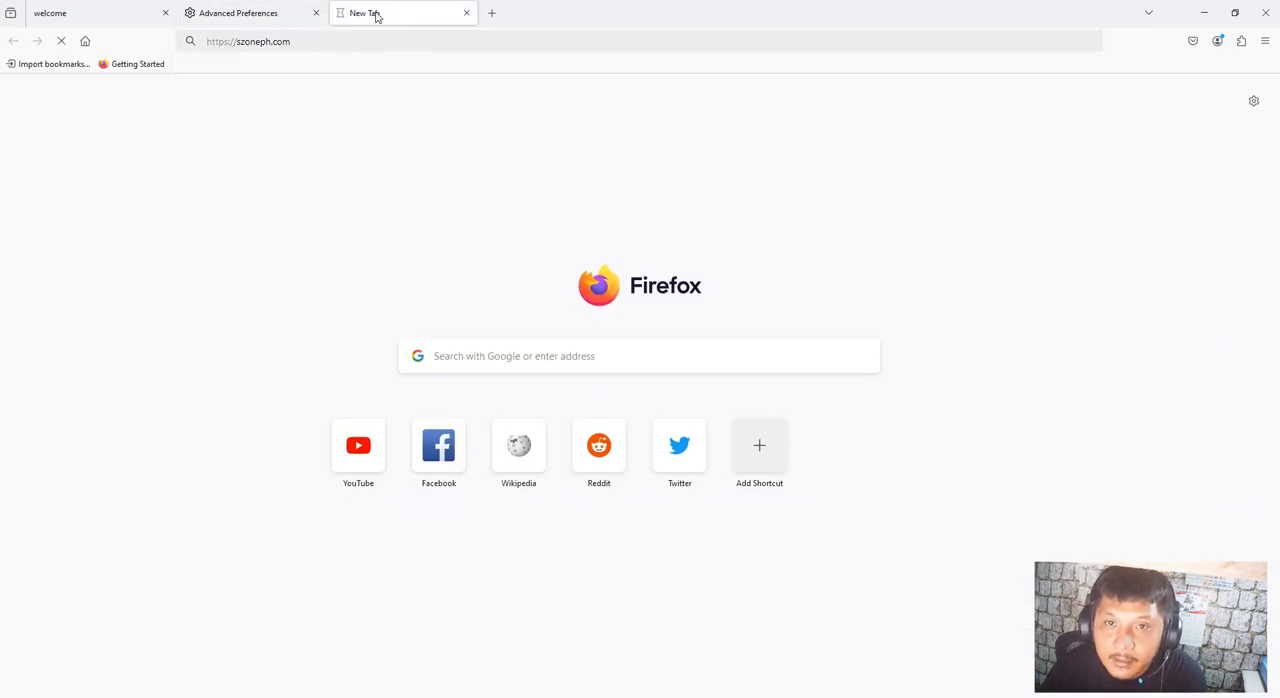
Look at the router login tab and check the Wi-Fi connection status while szoneph.com loads
click(97, 12)
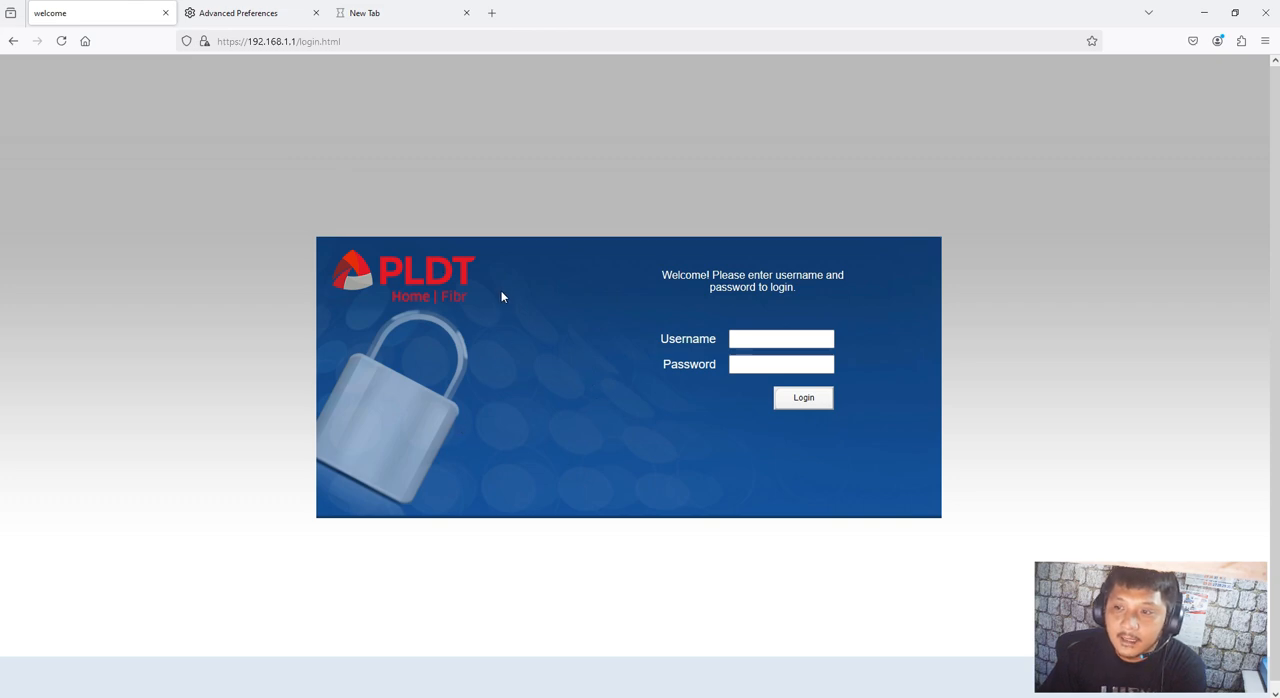
click(385, 13)
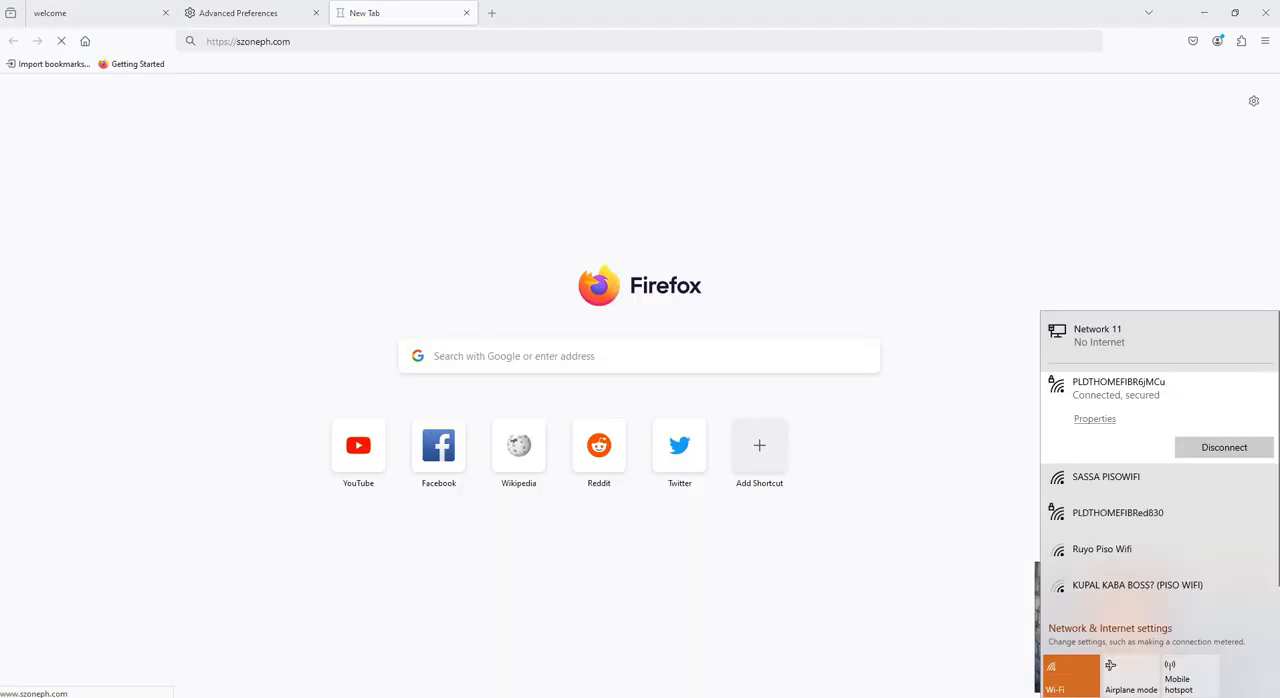
key(Escape)
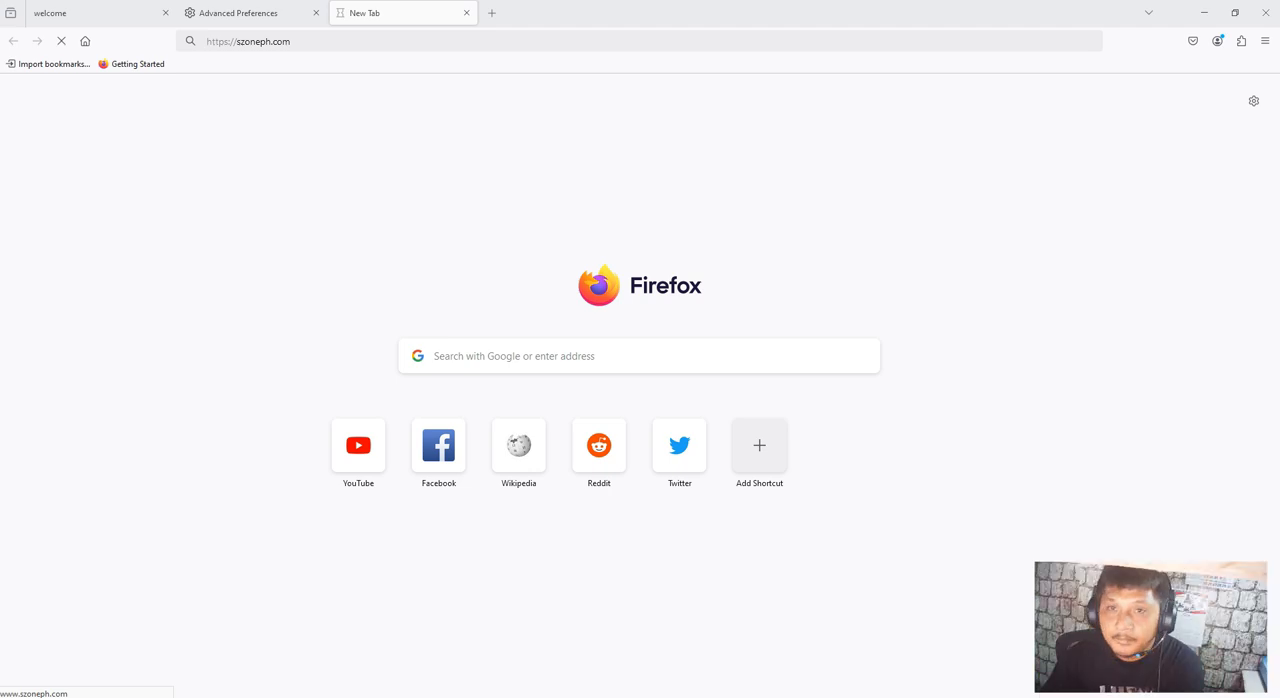
Bring up the available Wi-Fi networks to check the connection and reload szoneph.com in its tab
click(1192, 692)
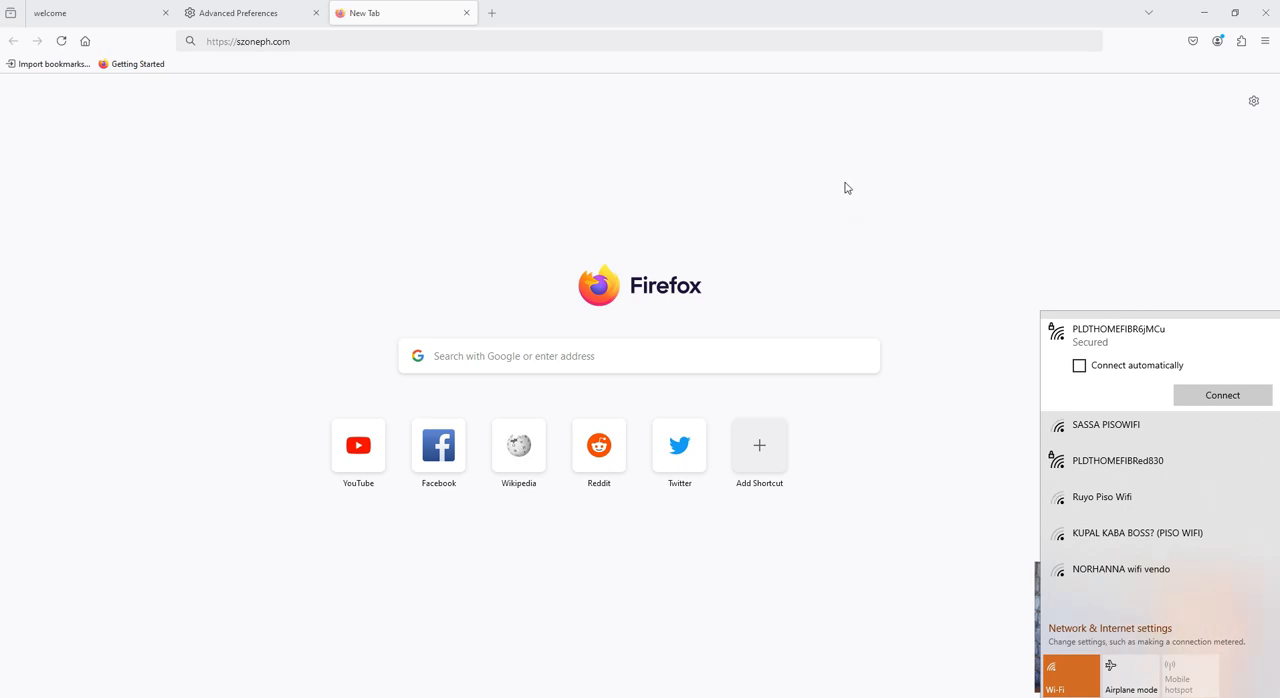
click(342, 36)
key(Return)
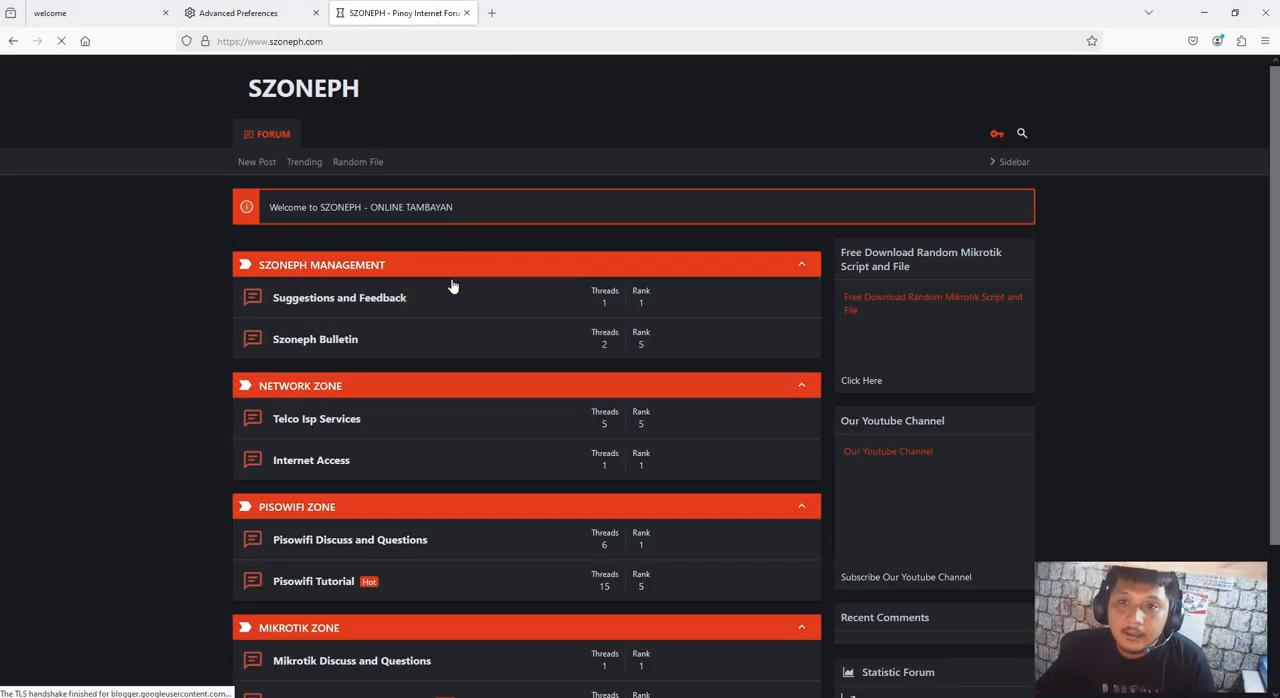
Browse the forum to the Telco Isp Services section and look through the Brazilian Firmware post down to its download link
scroll(477, 480, down, 2)
scroll(383, 551, up, 2)
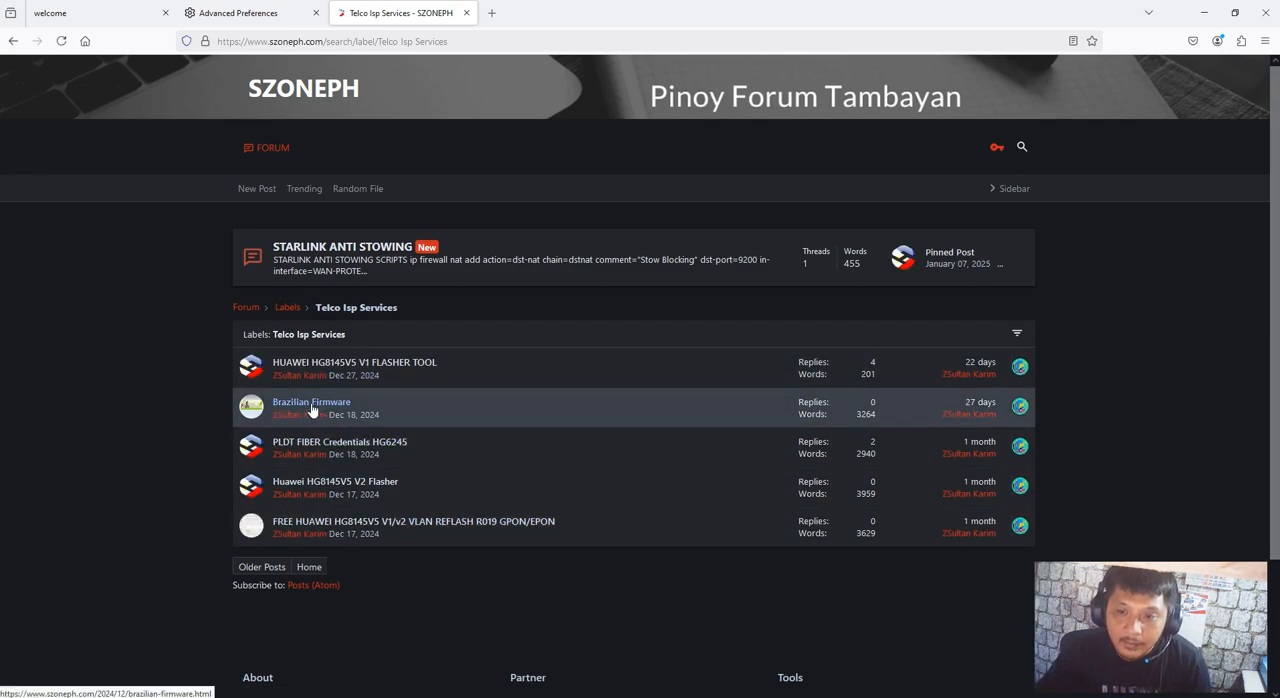
click(312, 406)
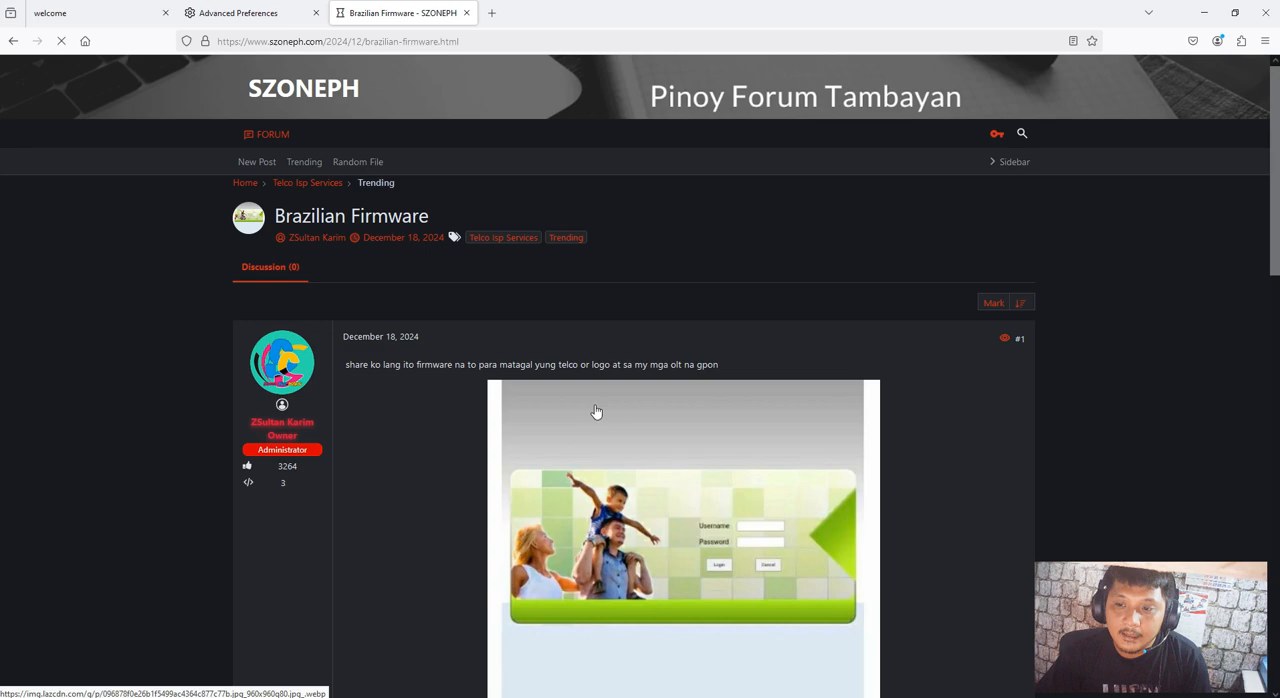
scroll(600, 450, down, 5)
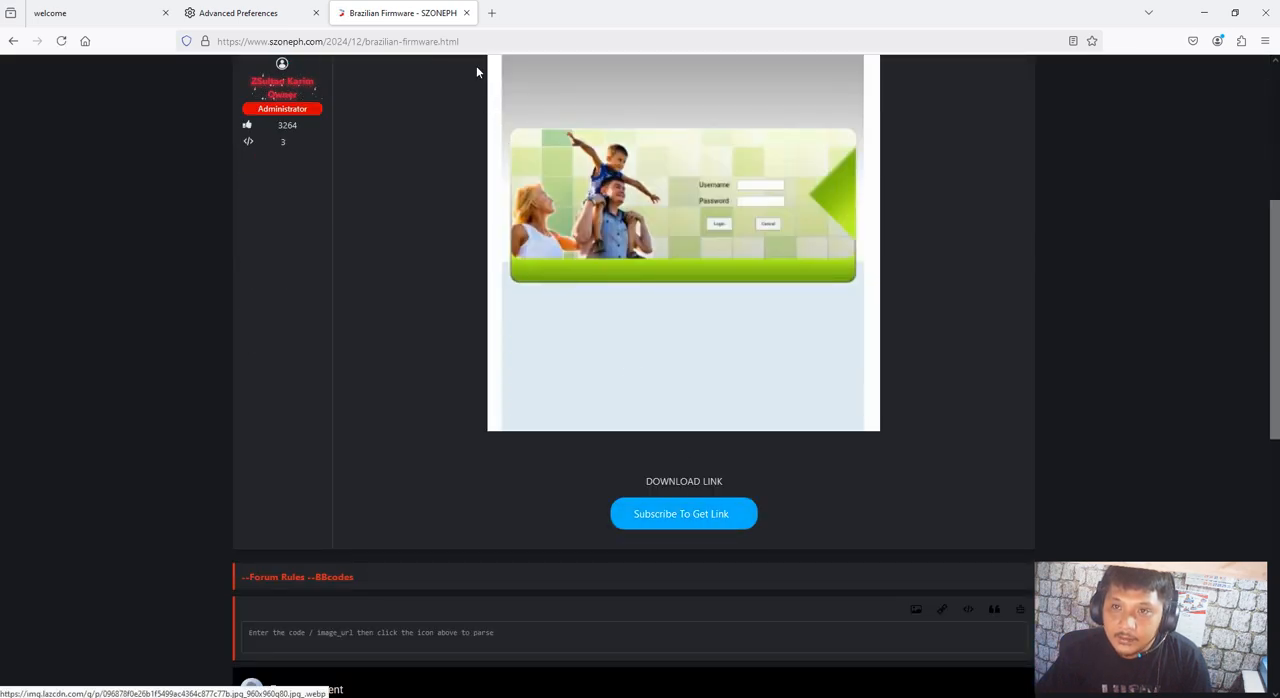
scroll(365, 309, up, 5)
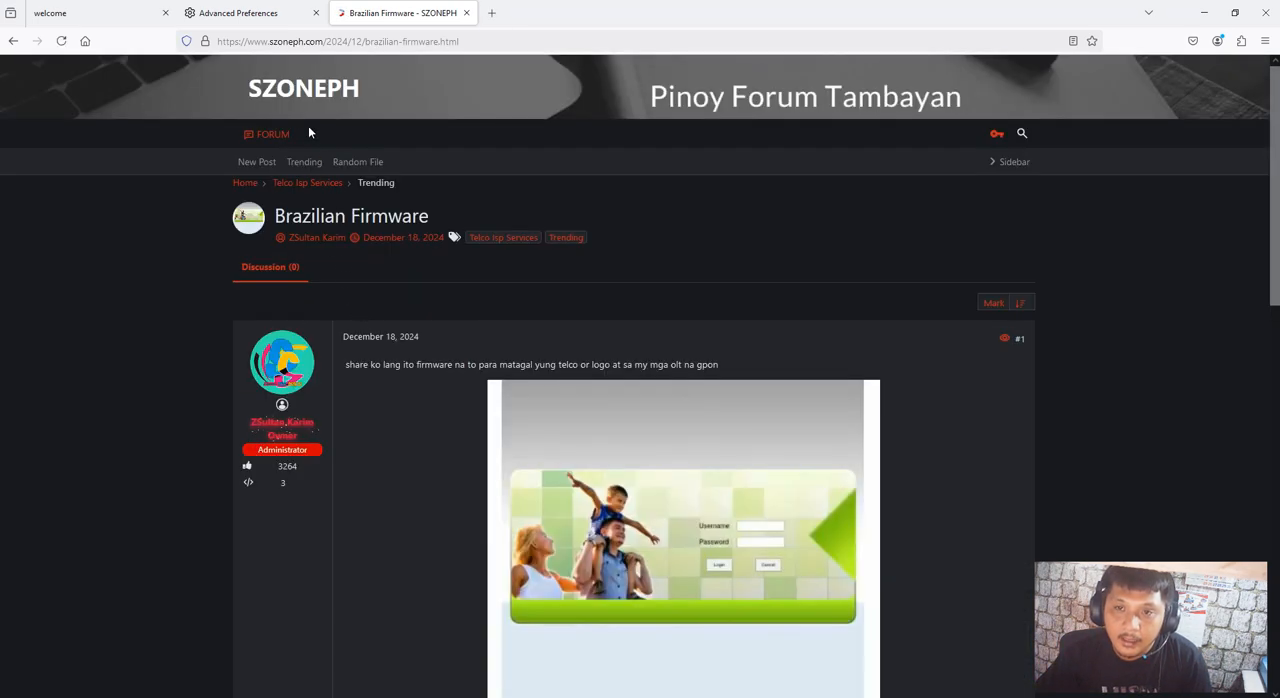
Open the Telco Isp Services section in a new tab and go to its PLDT FIBER Credentials HG6245 post
right_click(312, 100)
click(368, 112)
click(531, 12)
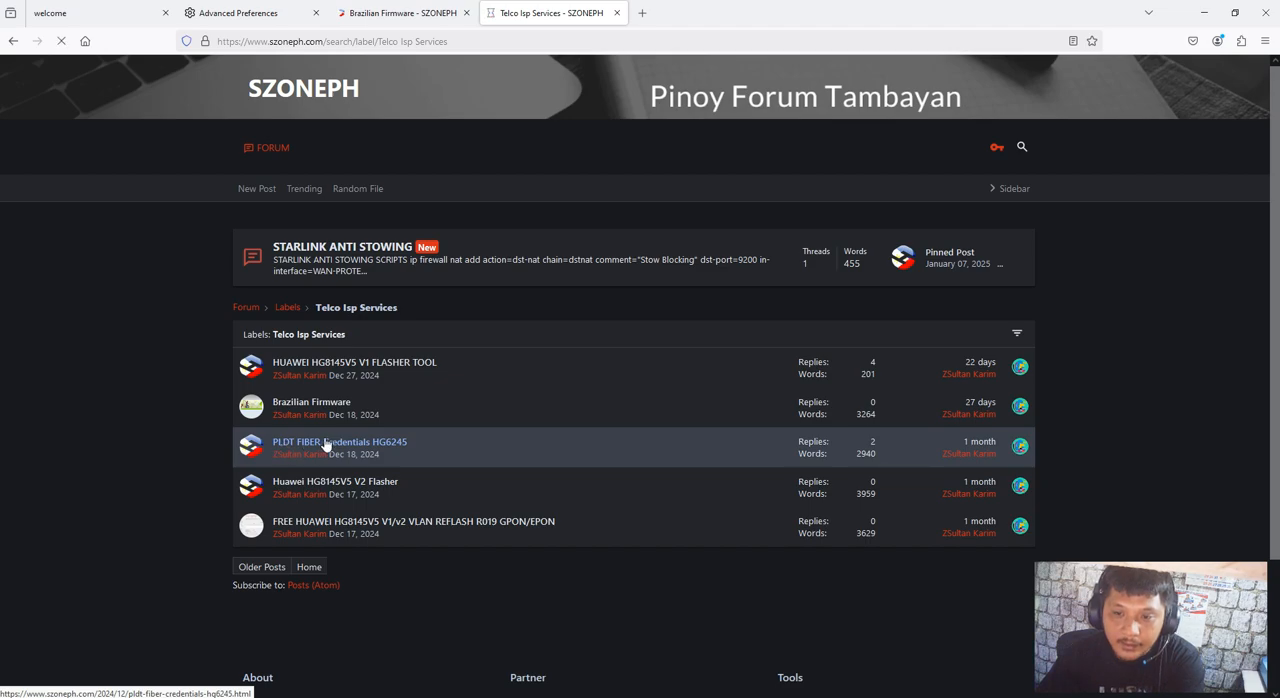
click(325, 443)
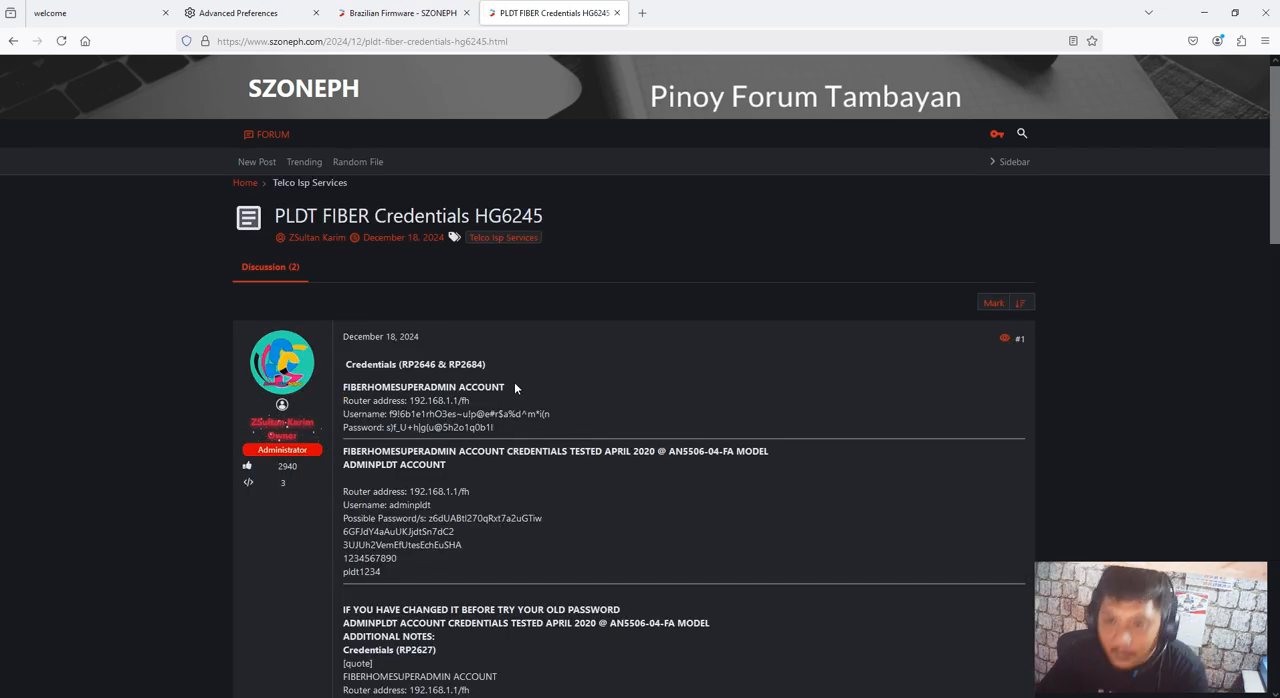
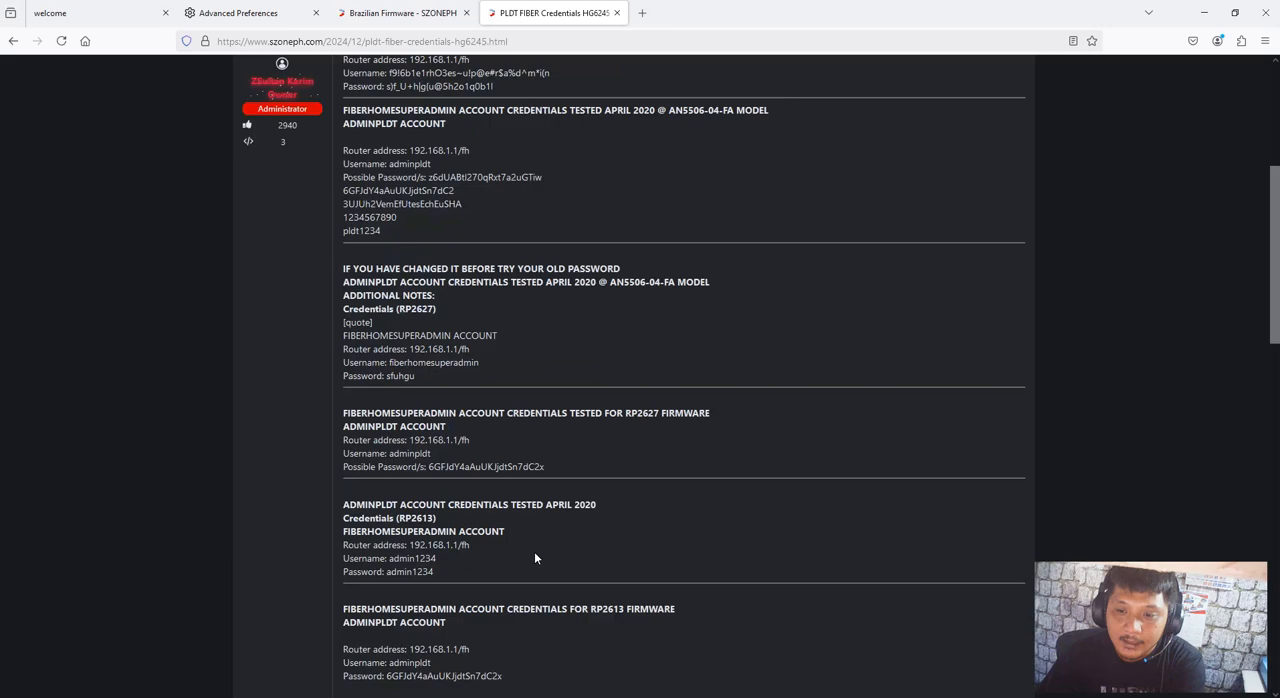
Unlock the Brazilian Firmware post's download link by opening its subscribe link, then close the YouTube channel page and return to the post
key(Home)
key(ctrl+shift+Tab)
scroll(654, 494, down, 5)
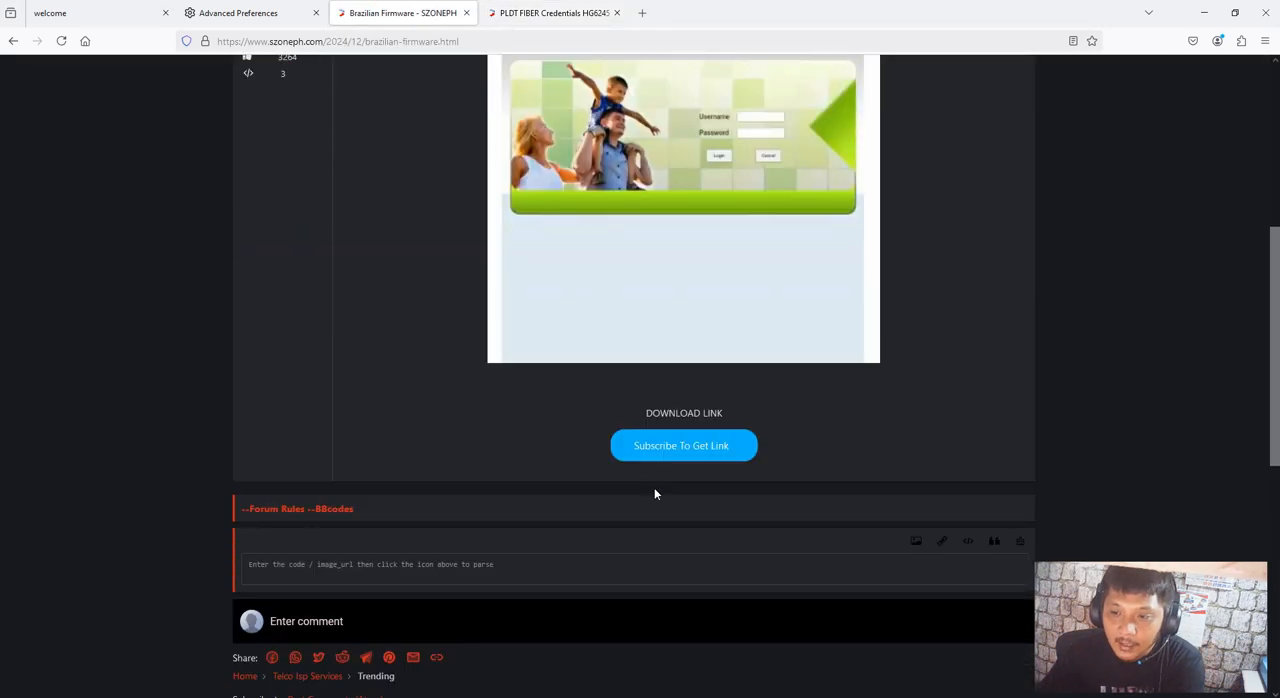
click(699, 453)
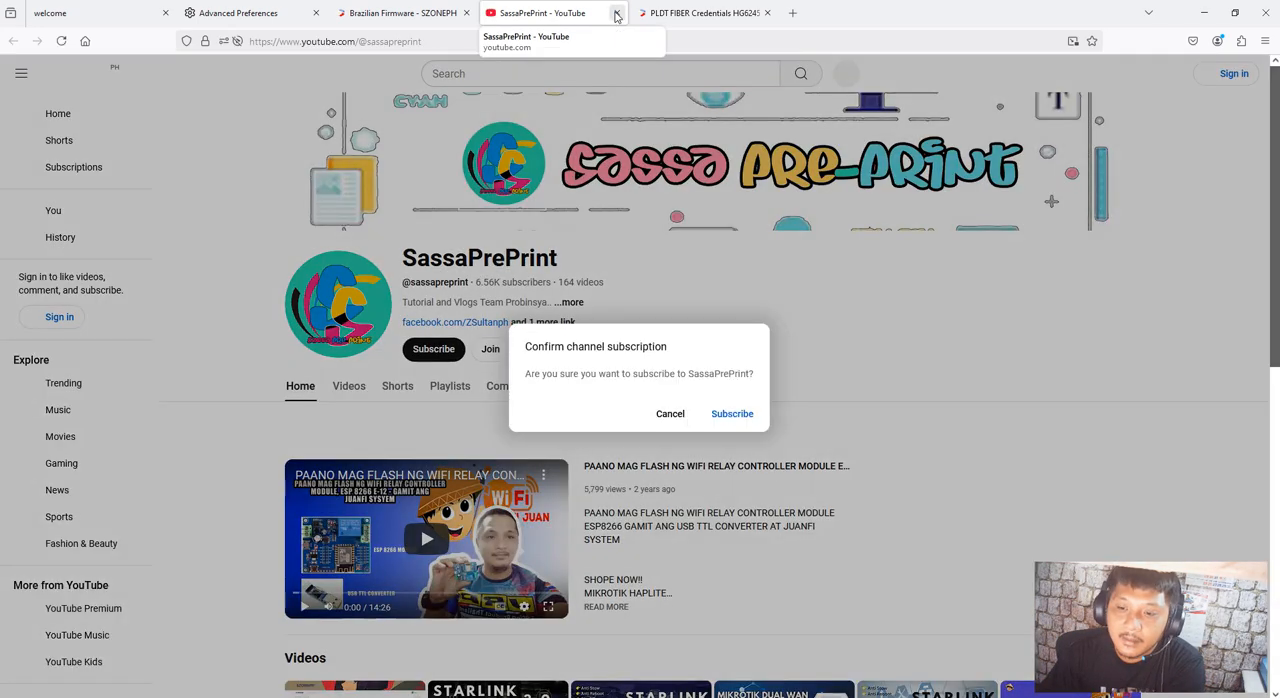
click(616, 13)
scroll(620, 410, down, 5)
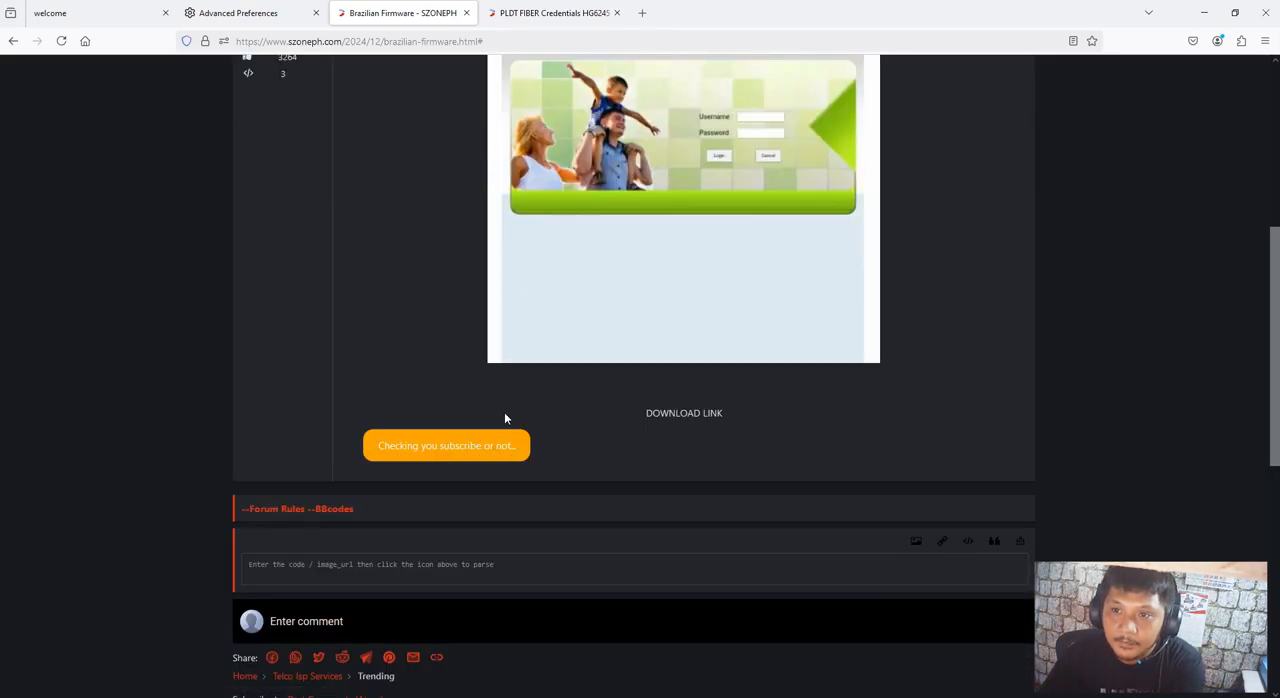
scroll(504, 417, up, 1)
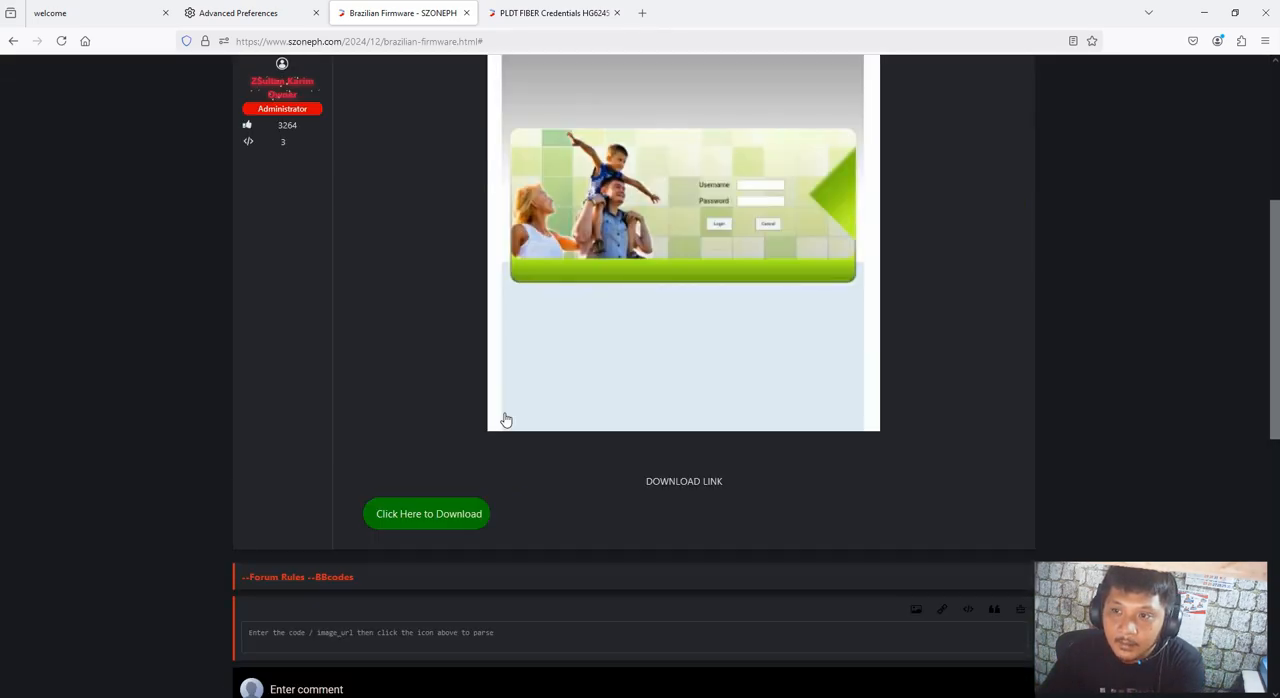
Open the post's unlocked download link and start downloading the Firmware Fiberhome HG6245D archive from MediaFire
click(451, 533)
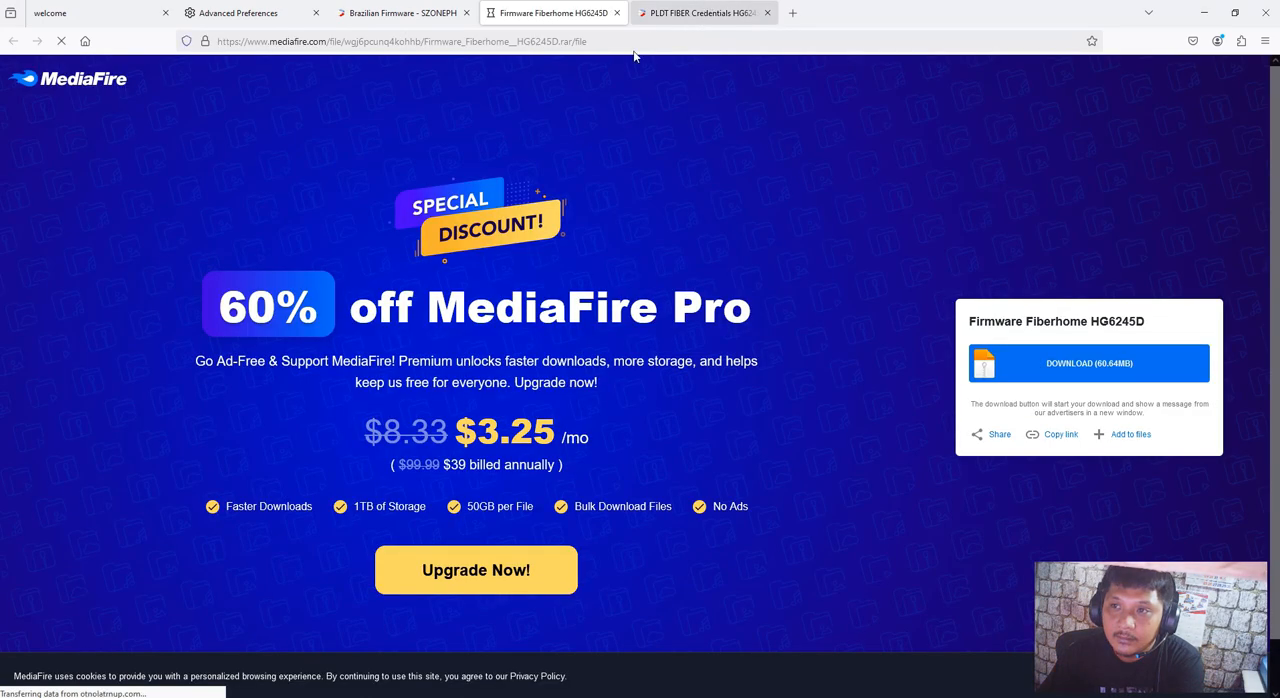
scroll(700, 443, down, 1)
click(1038, 312)
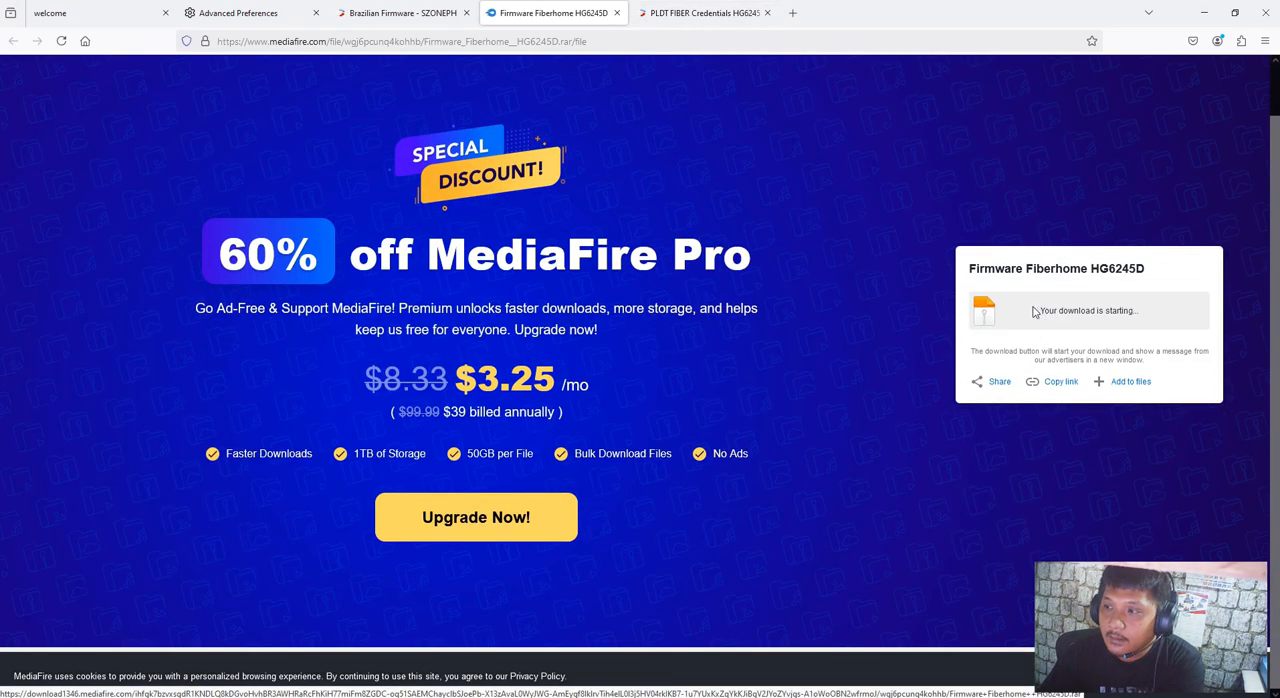
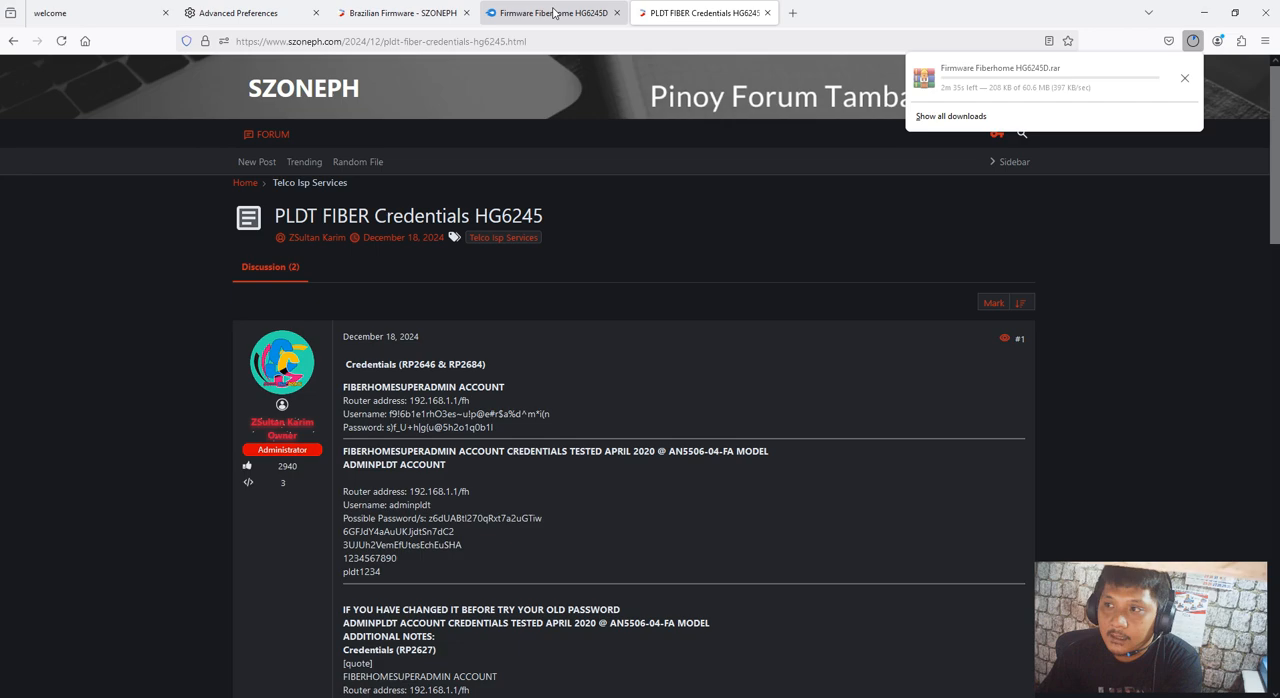
Return to the PLDT FIBER Credentials HG6245 post and check the download progress of the Firmware Fiberhome HG6245D archive
click(553, 12)
click(714, 14)
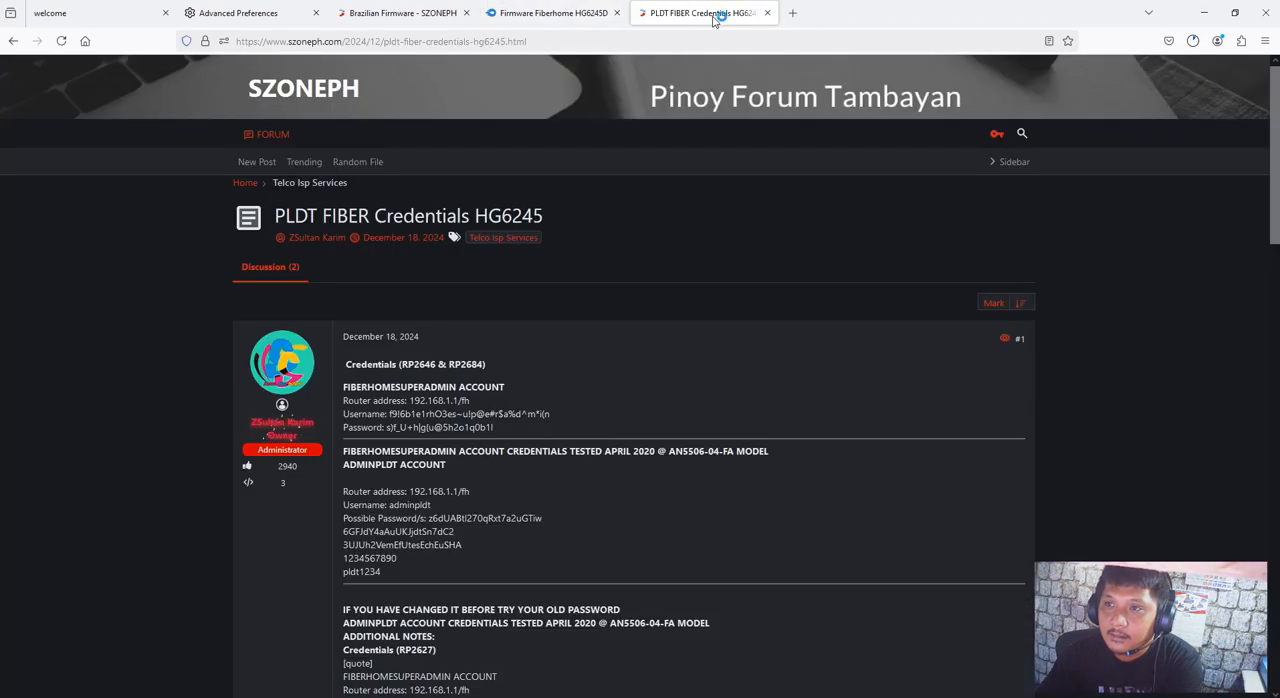
click(1195, 43)
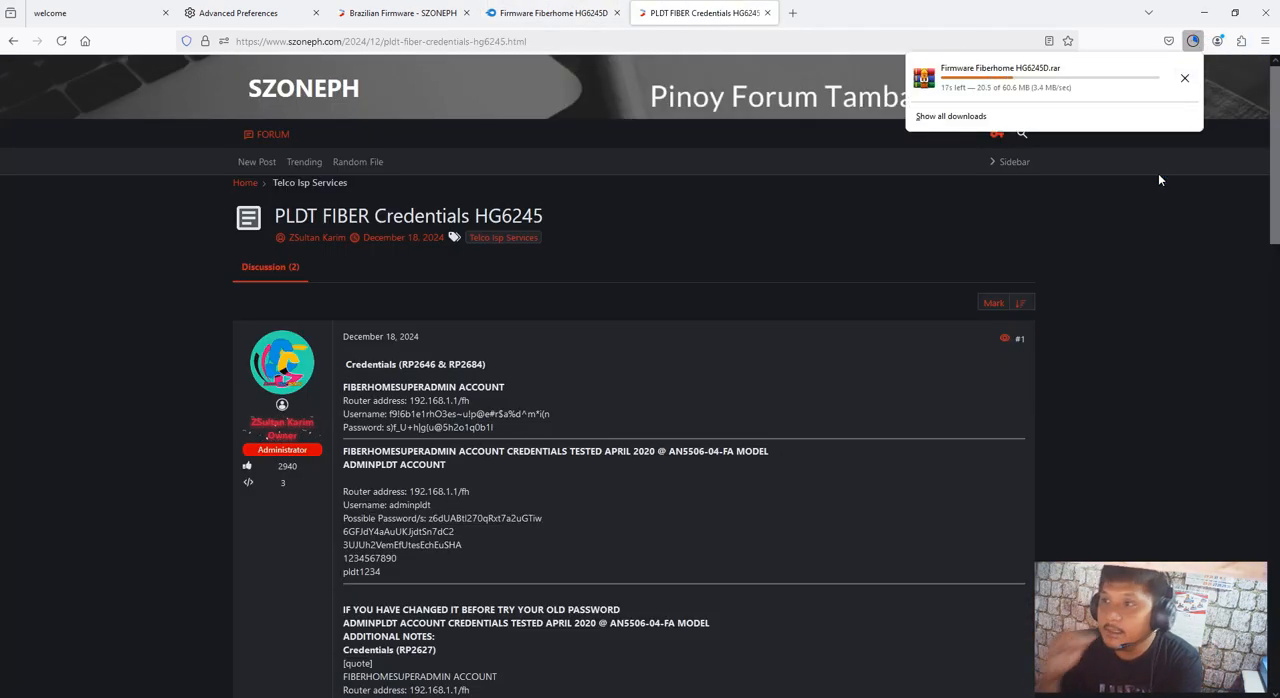
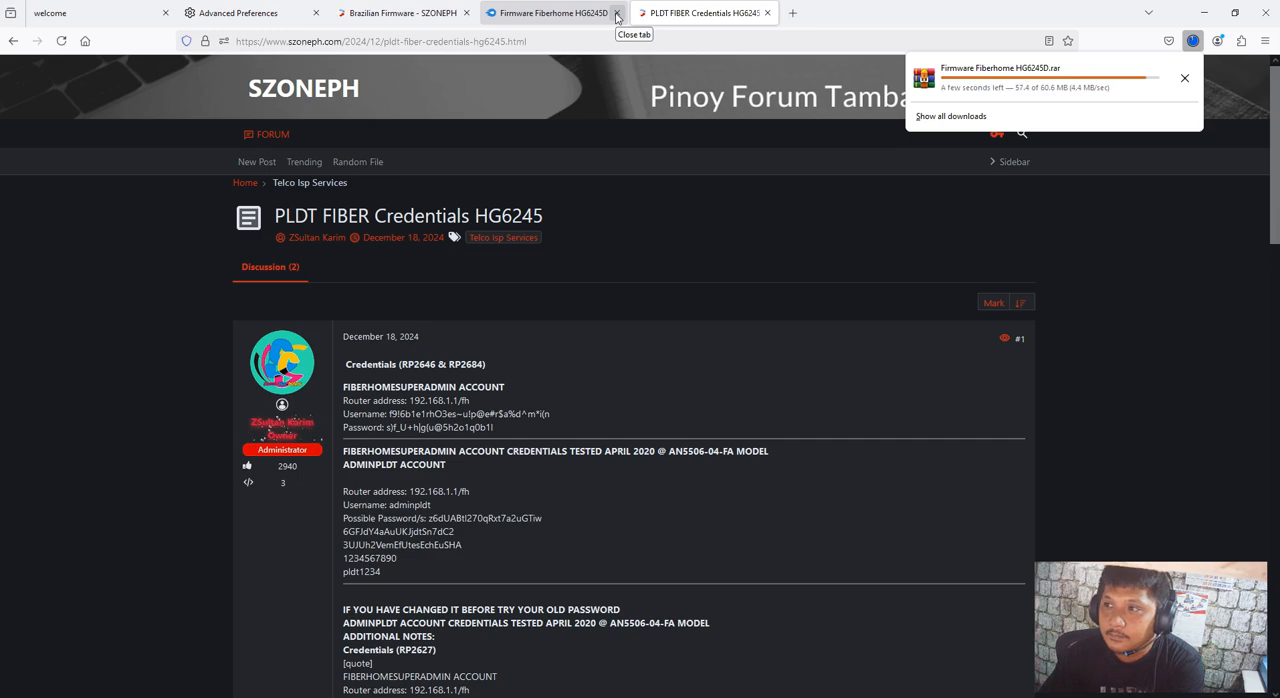
Close the MediaFire page and show the downloaded Firmware Fiberhome HG6245D.rar in its containing folder
click(600, 14)
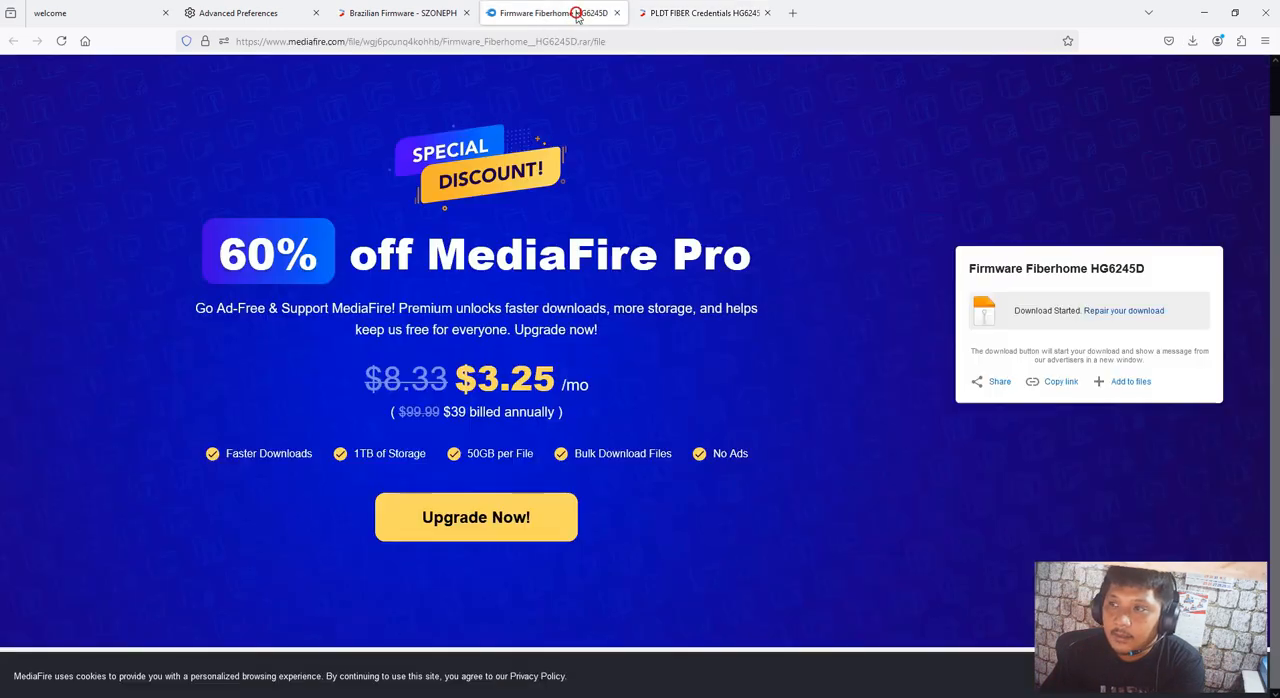
click(617, 13)
click(1196, 43)
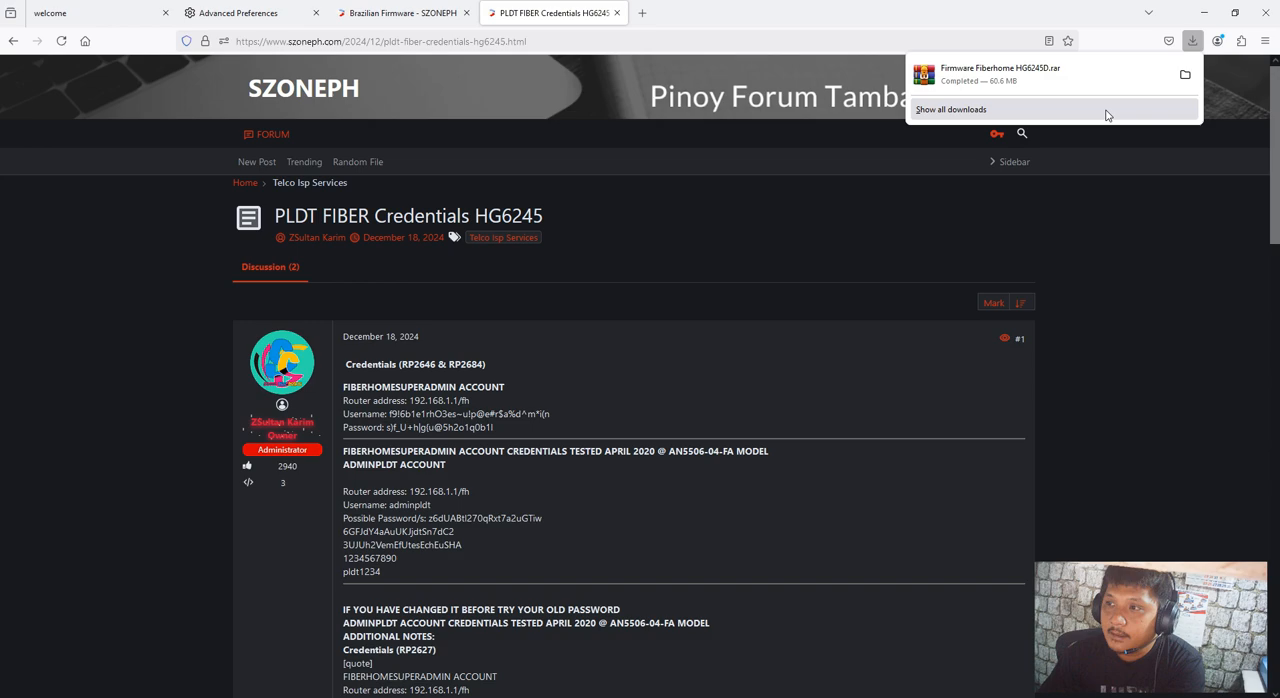
click(1182, 73)
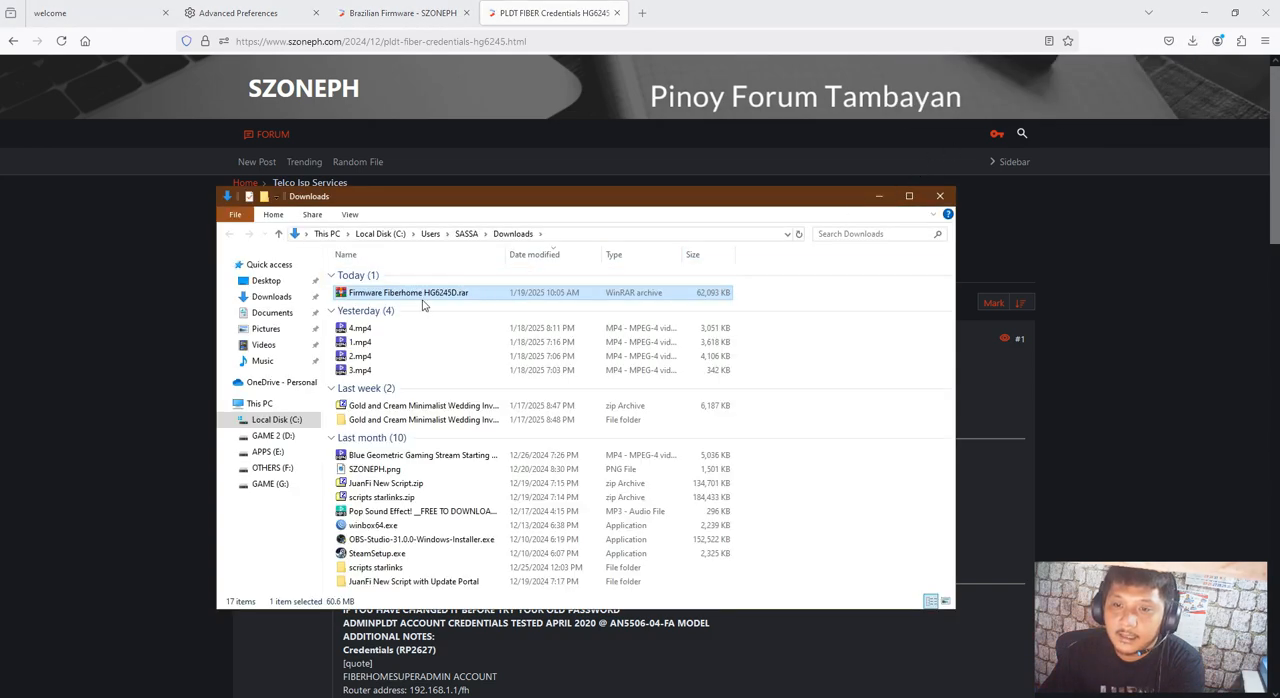
Extract Firmware Fiberhome HG6245D.rar into its own Firmware Fiberhome HG6245D folder in Downloads
right_click(403, 302)
click(420, 342)
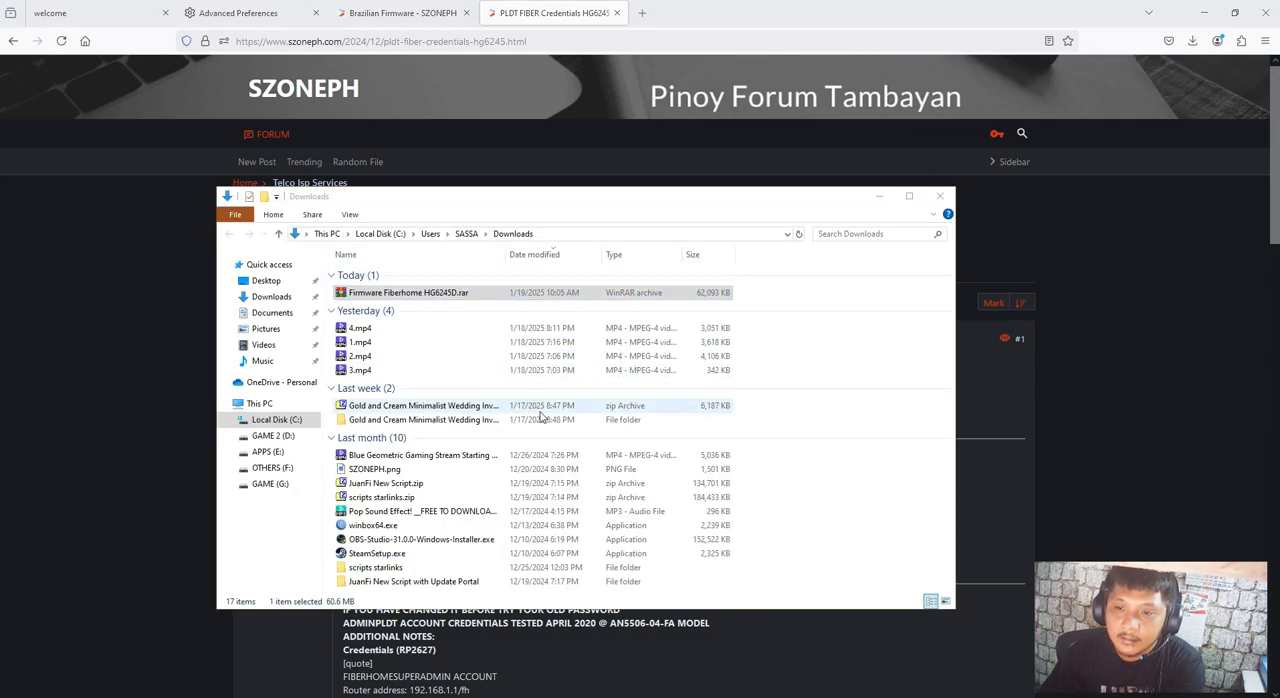
click(675, 503)
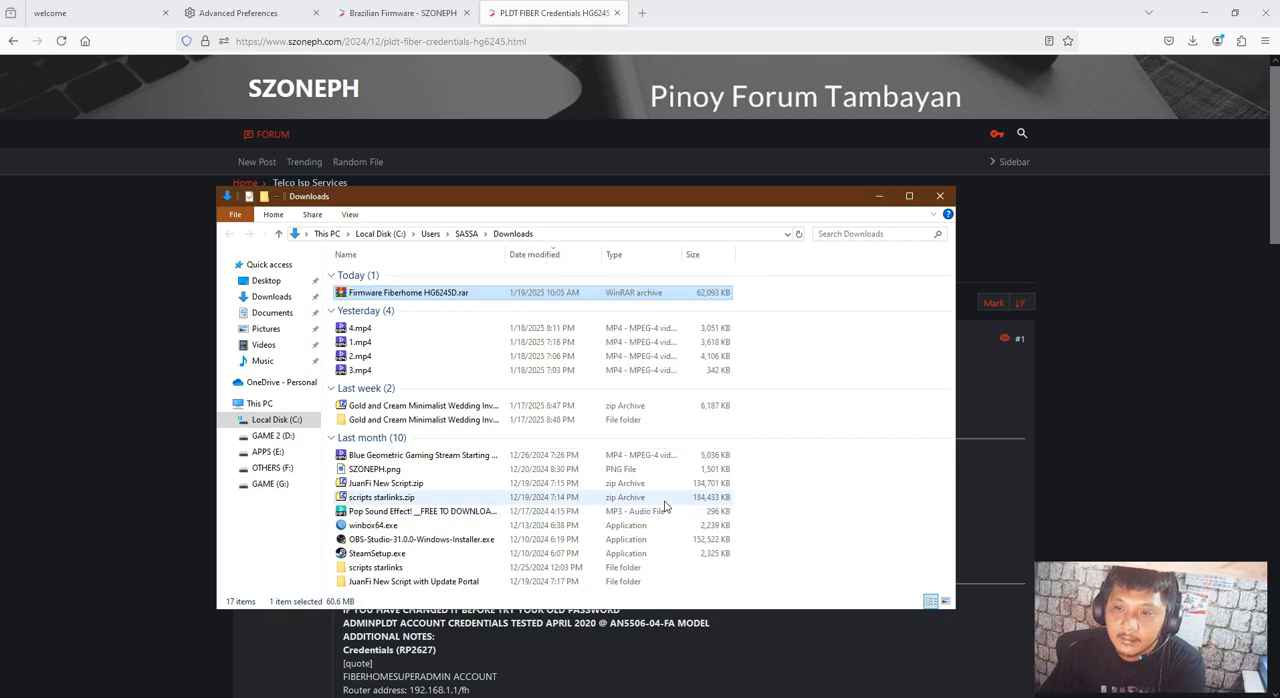
Open the extracted Firmware Fiberhome HG6245D folder and its nested subfolders down to the firmware .bin files
double_click(415, 307)
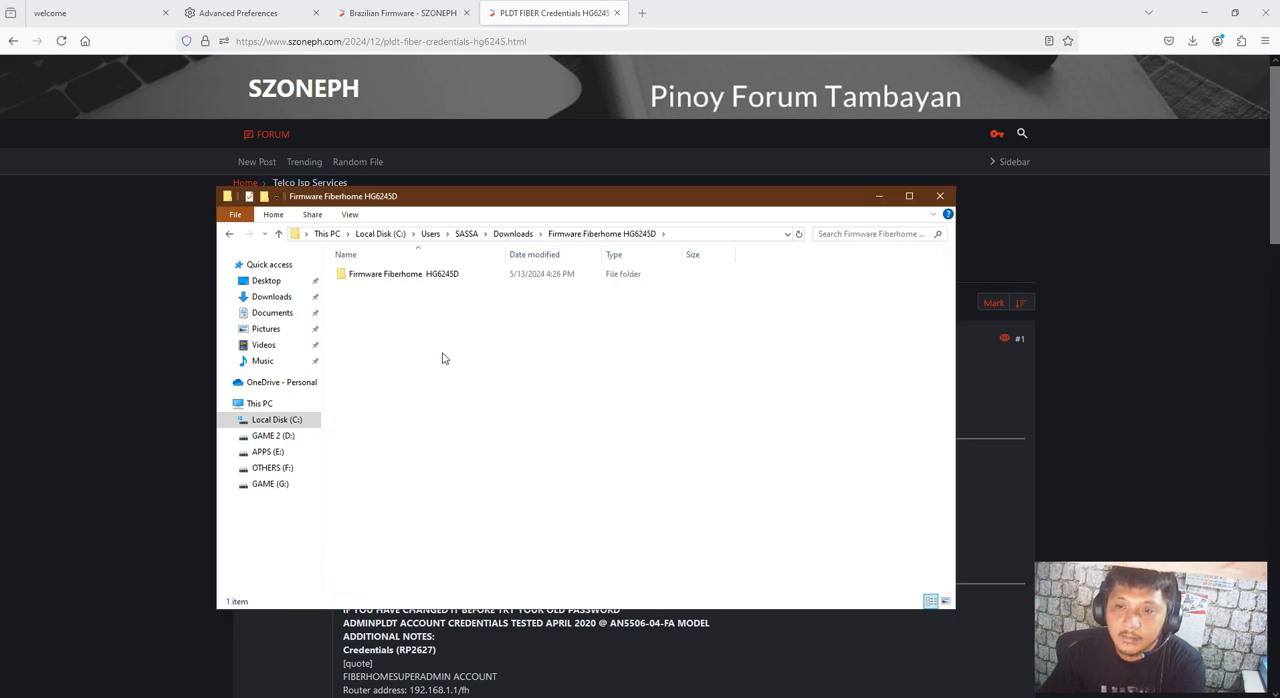
double_click(436, 276)
double_click(434, 273)
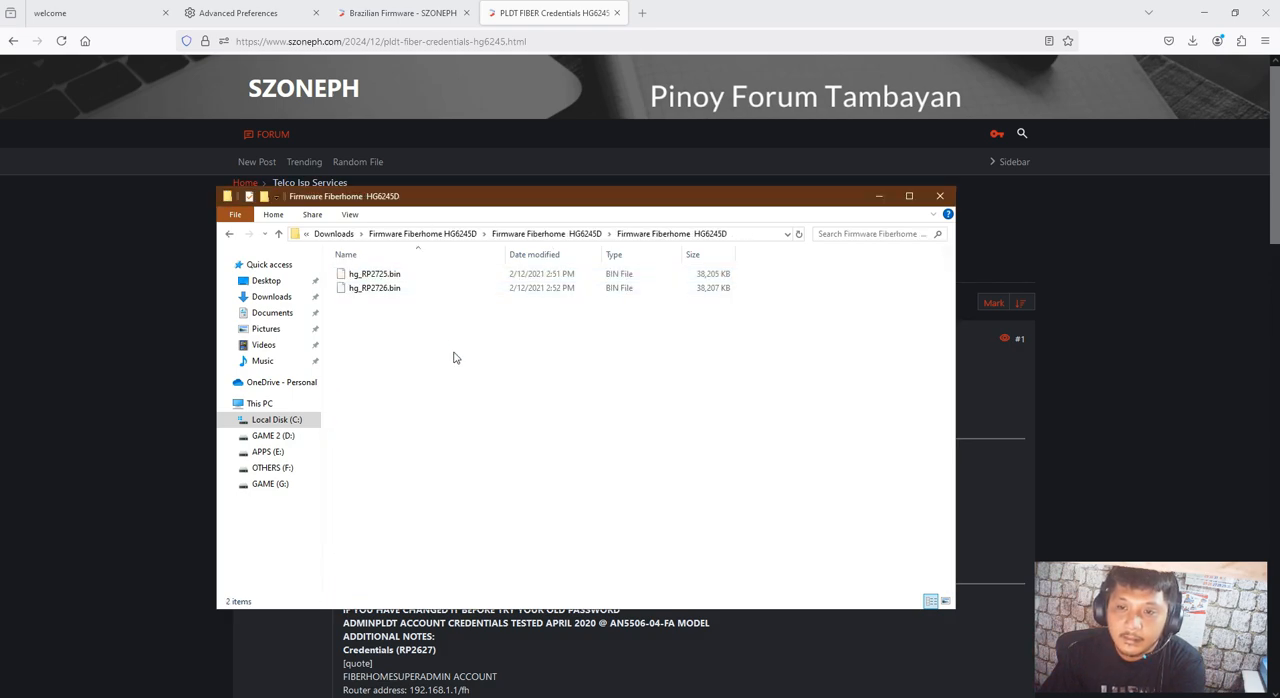
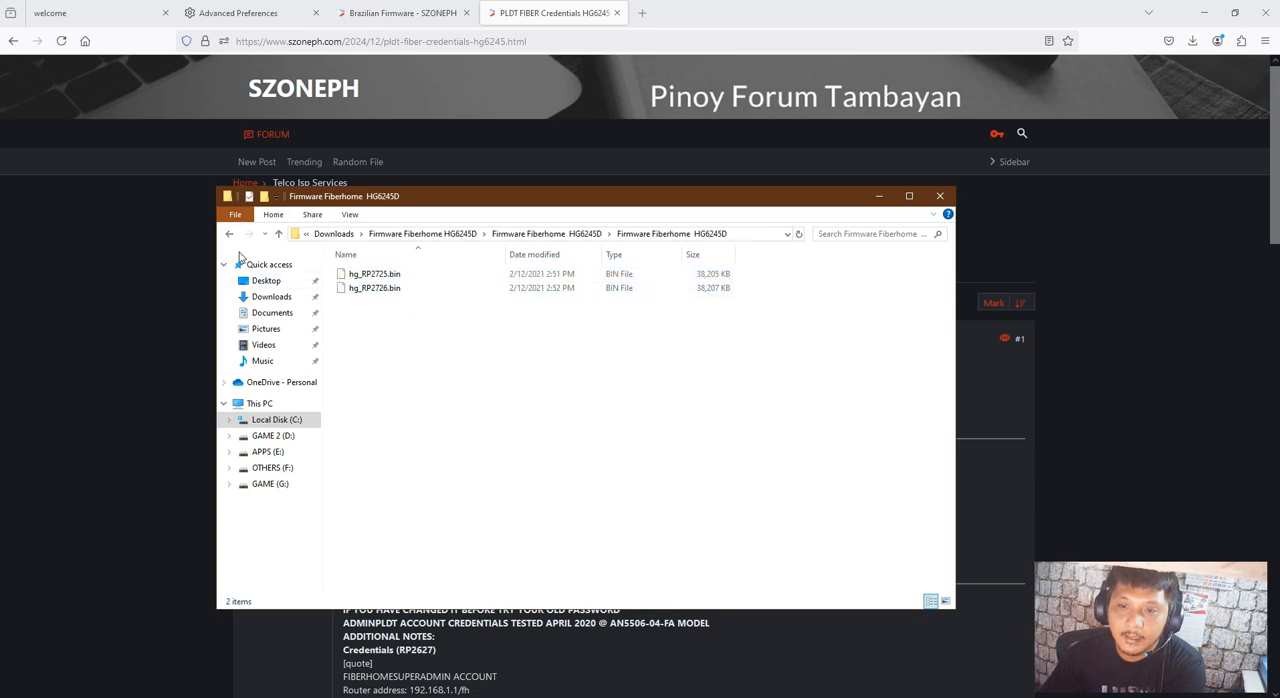
Return from the nested firmware folders to the Downloads folder
click(229, 234)
click(229, 234)
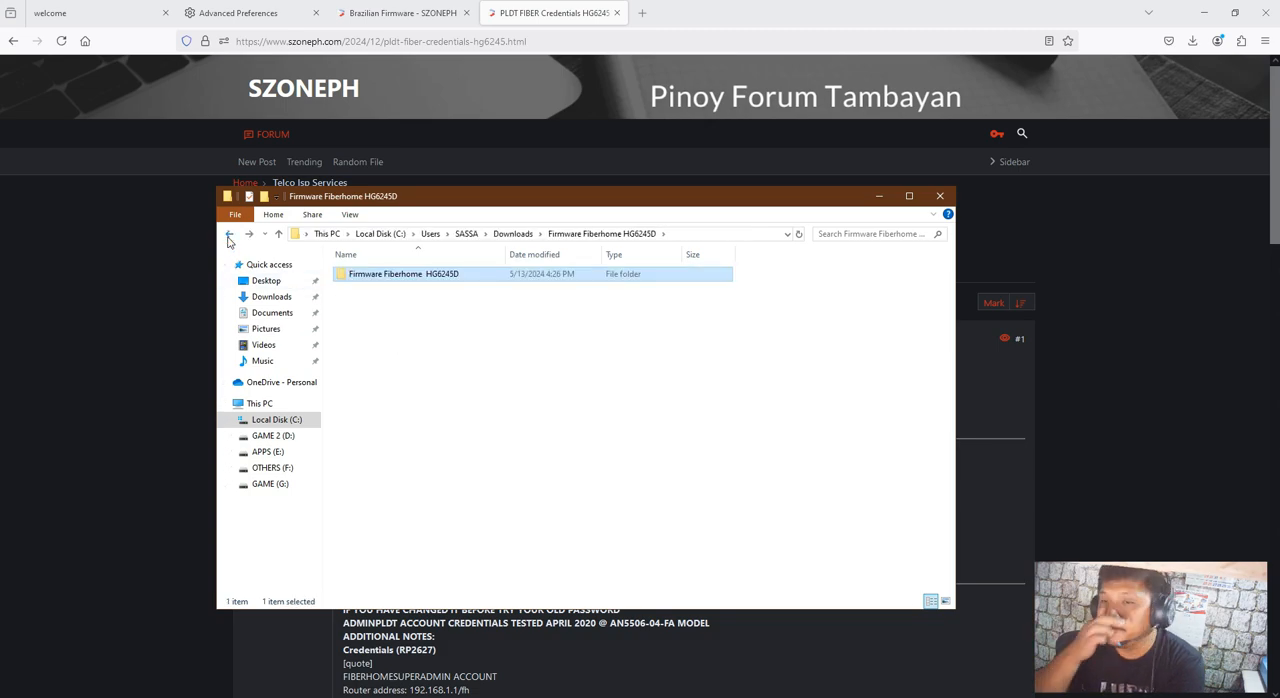
click(229, 236)
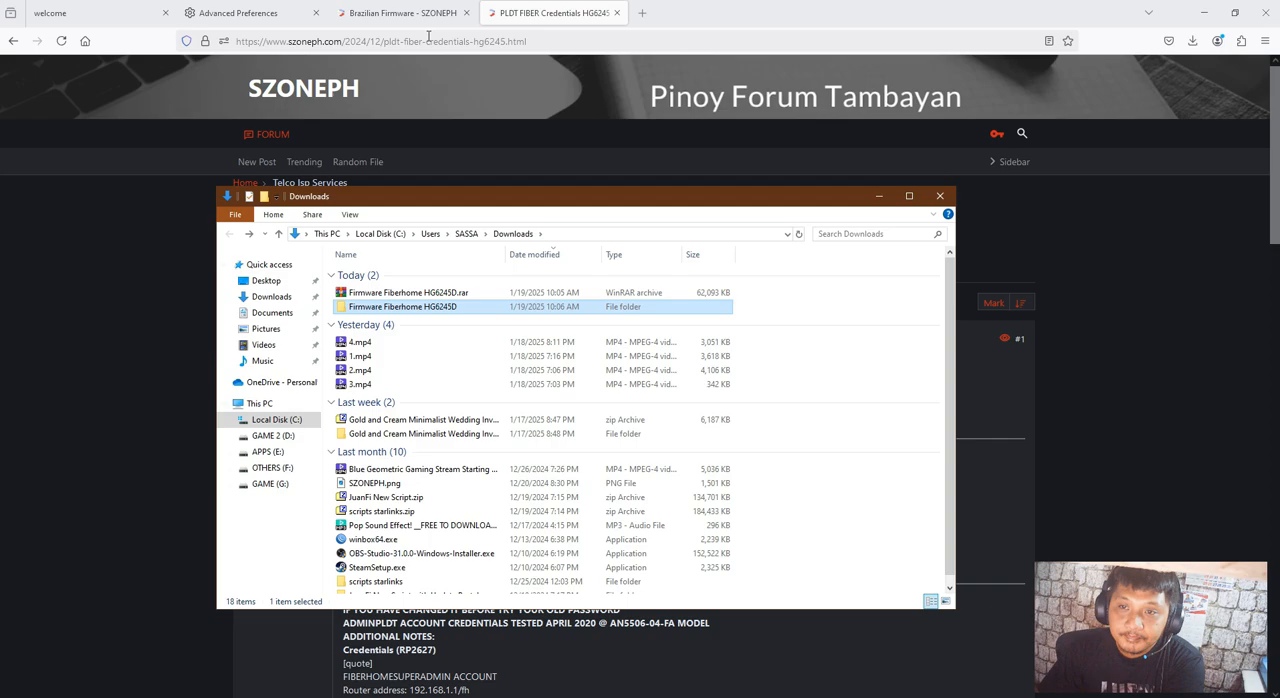
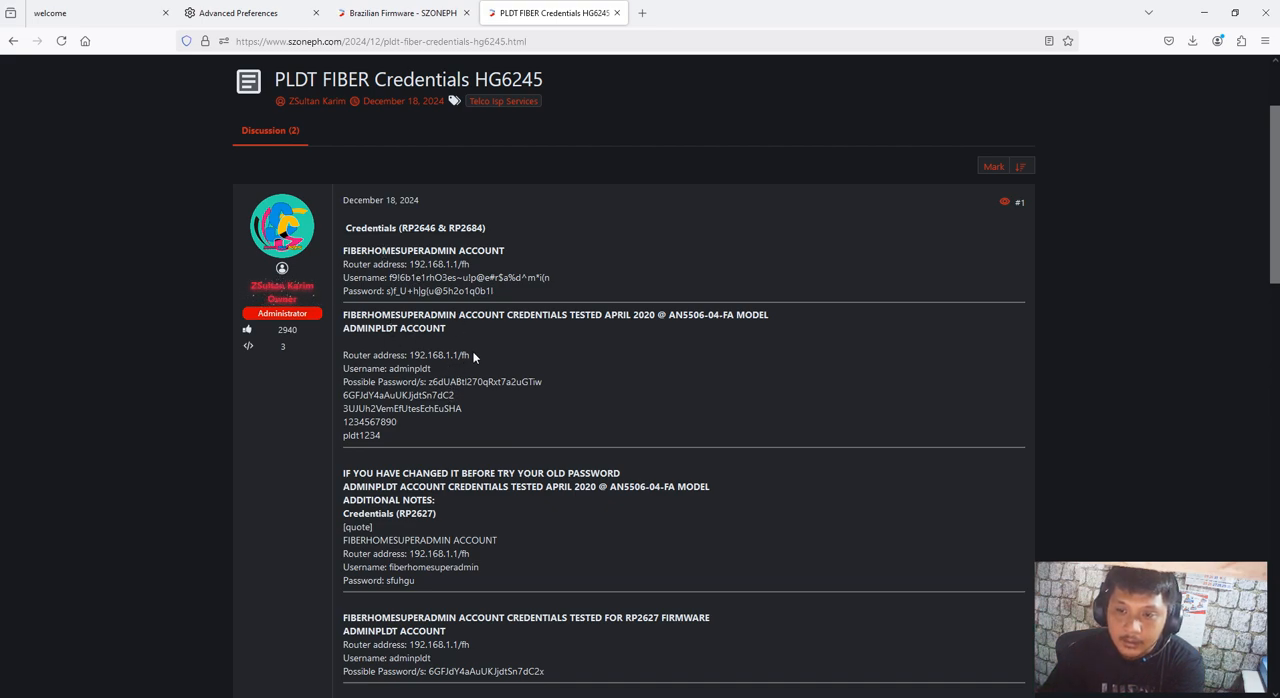
Select the router address 192.168.1.1/fh listed for the ADMINPLDT account tested on the AN5506-04-FA model
drag(463, 357, 410, 357)
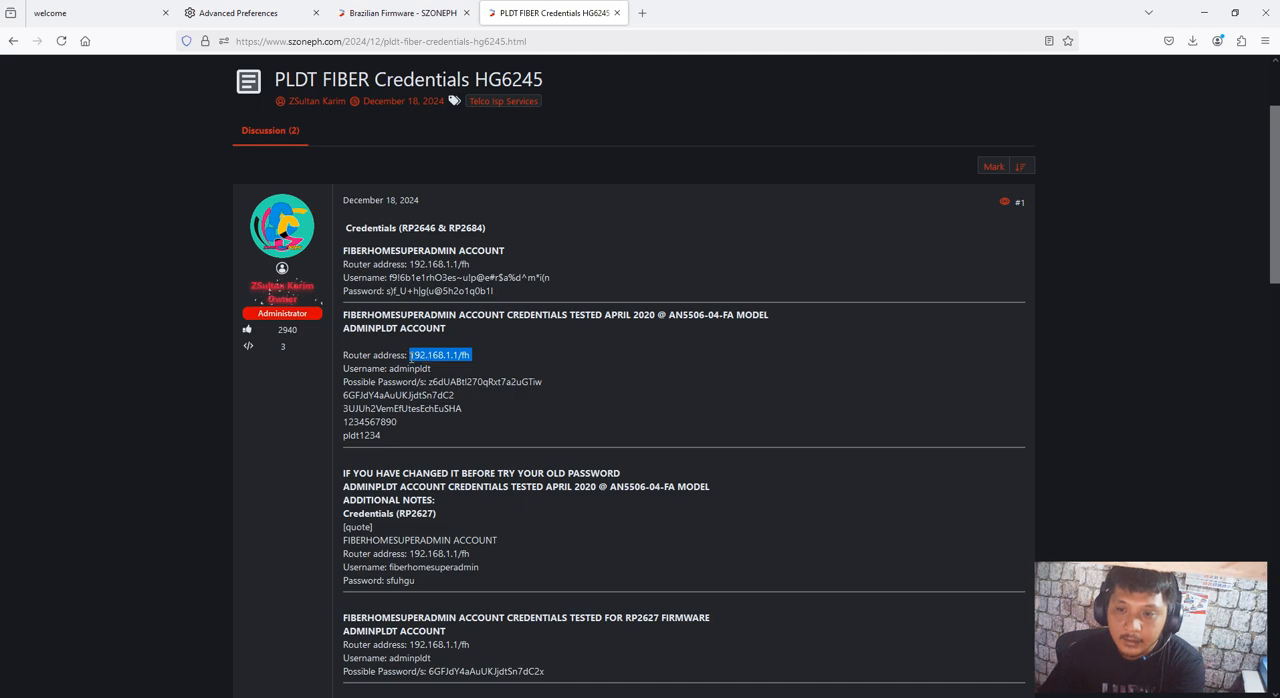
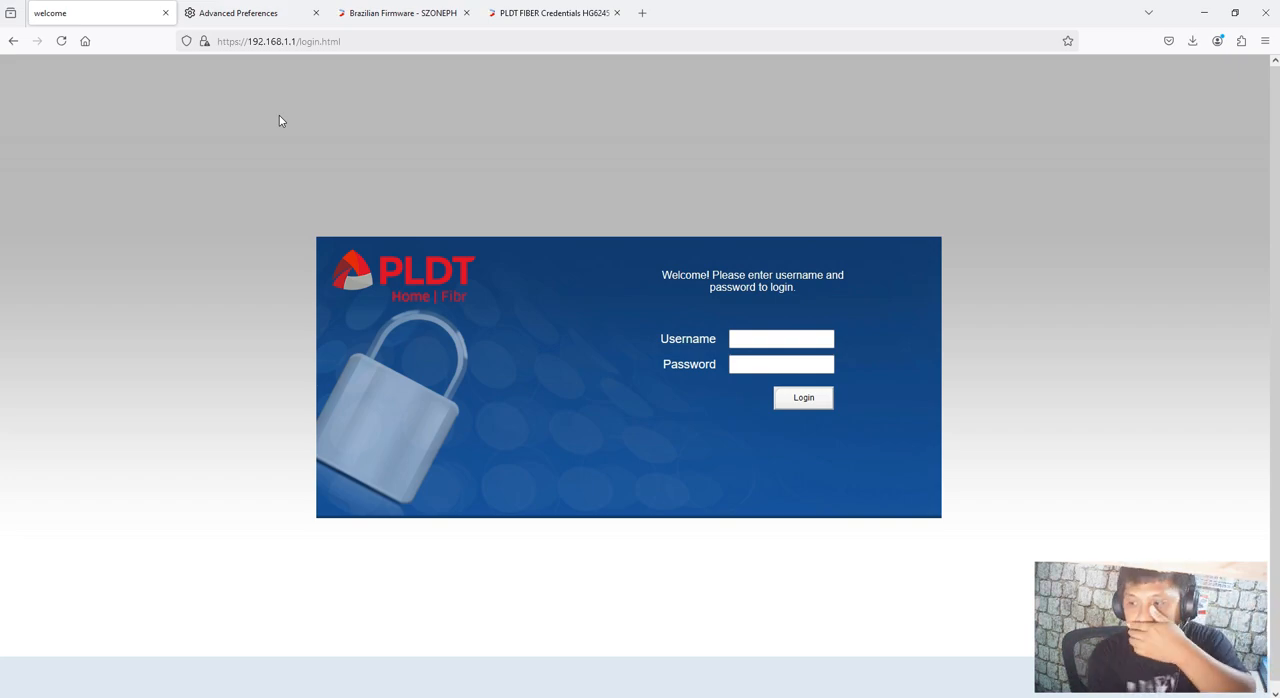
Open the Windows list of network connections and available Wi-Fi networks
mouse_move(1132, 629)
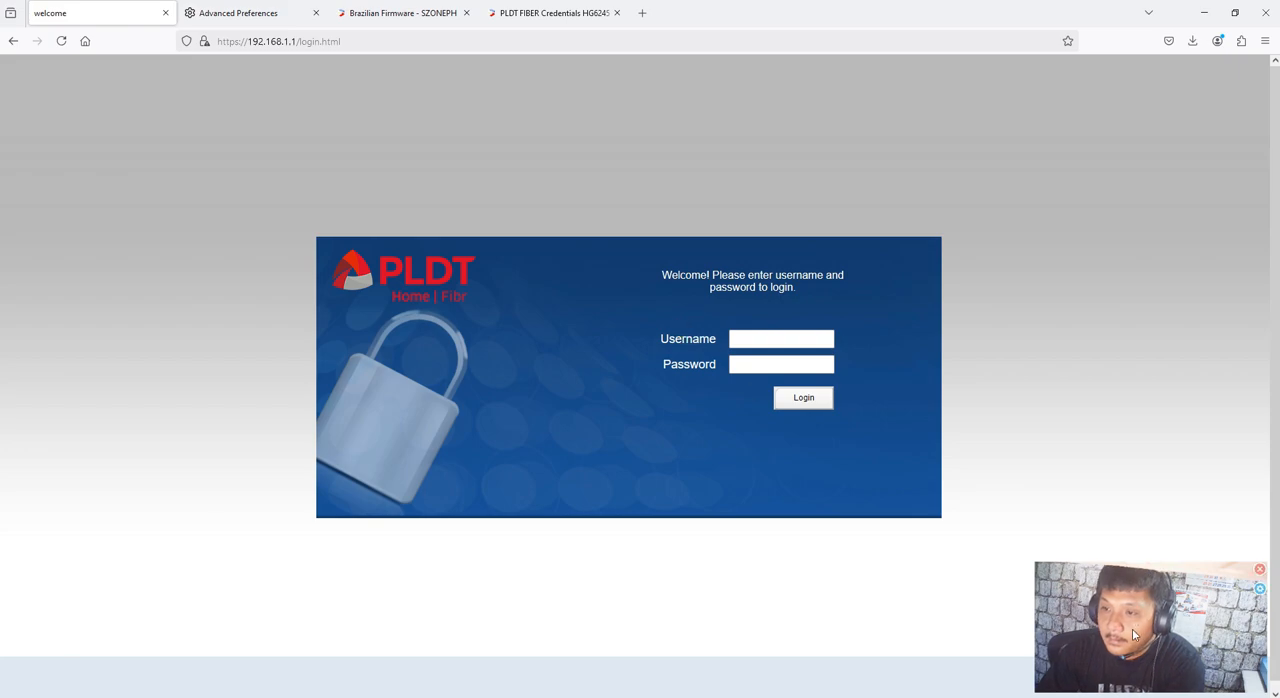
click(1160, 697)
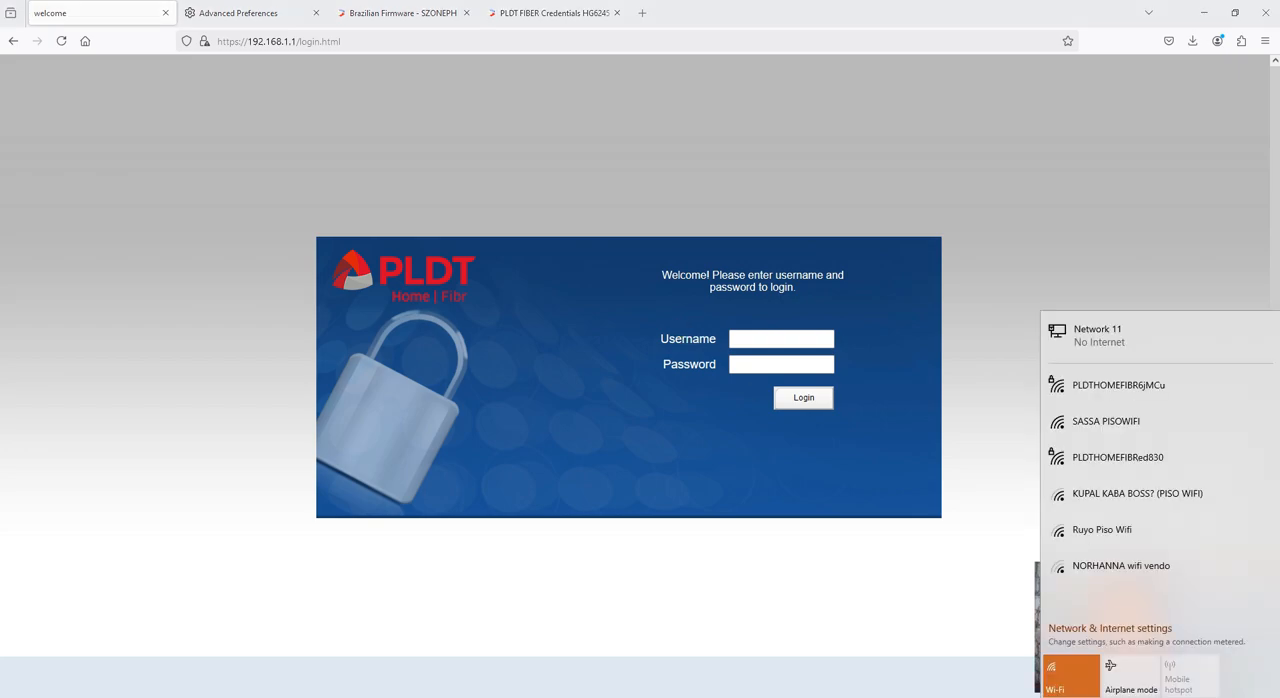
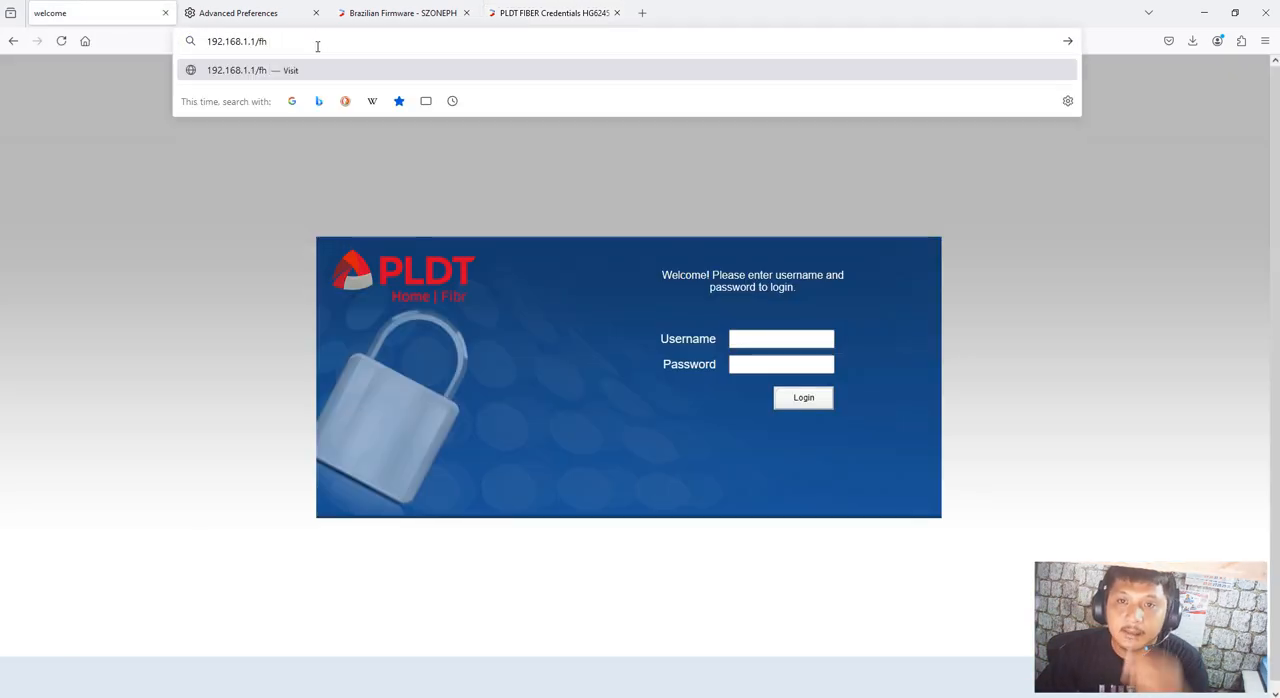
Load the router login page at 192.168.1.1/fh
key(Return)
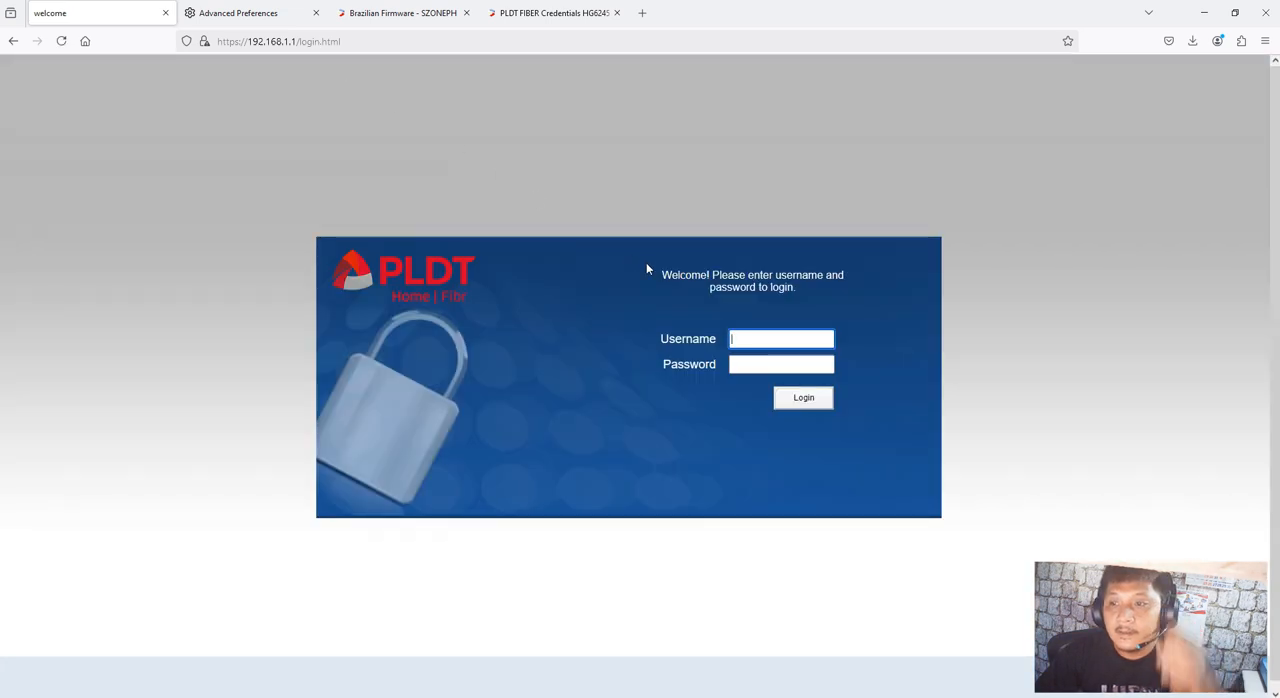
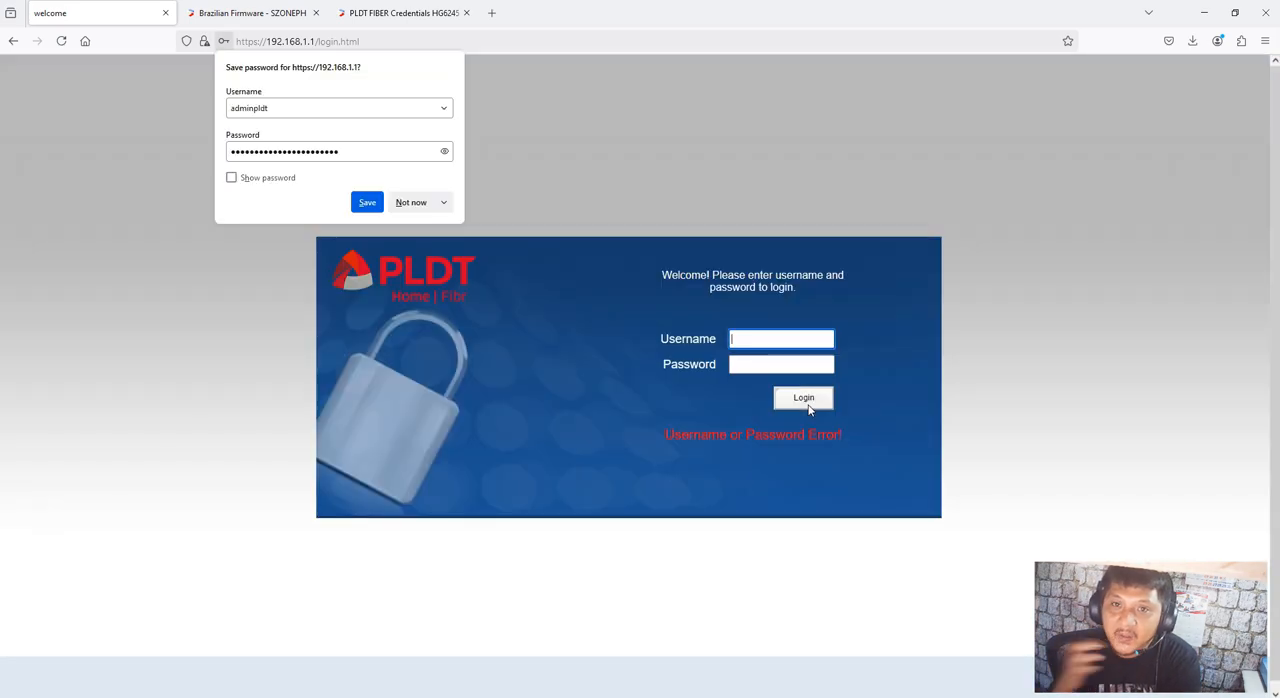
Decline saving the router password, remove login.html from the address, and load the router's base page at 192.168.1.1
click(411, 202)
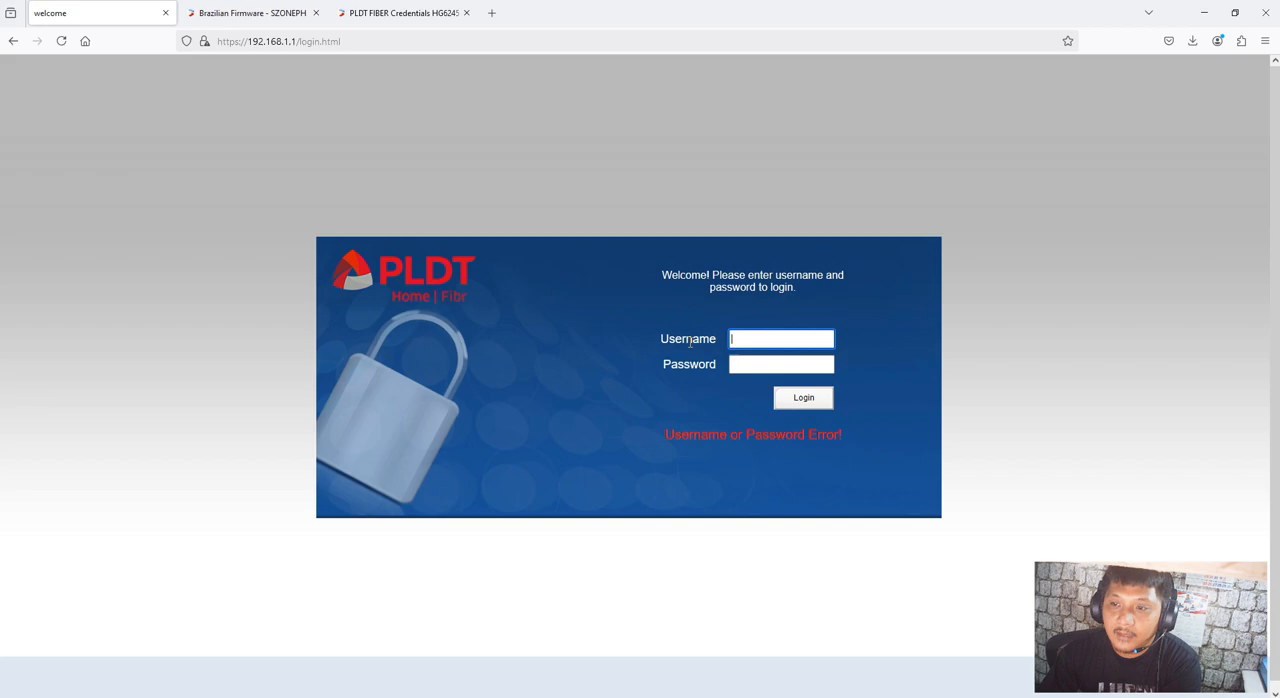
double_click(694, 324)
drag(345, 41, 300, 41)
key(BackSpace)
key(Return)
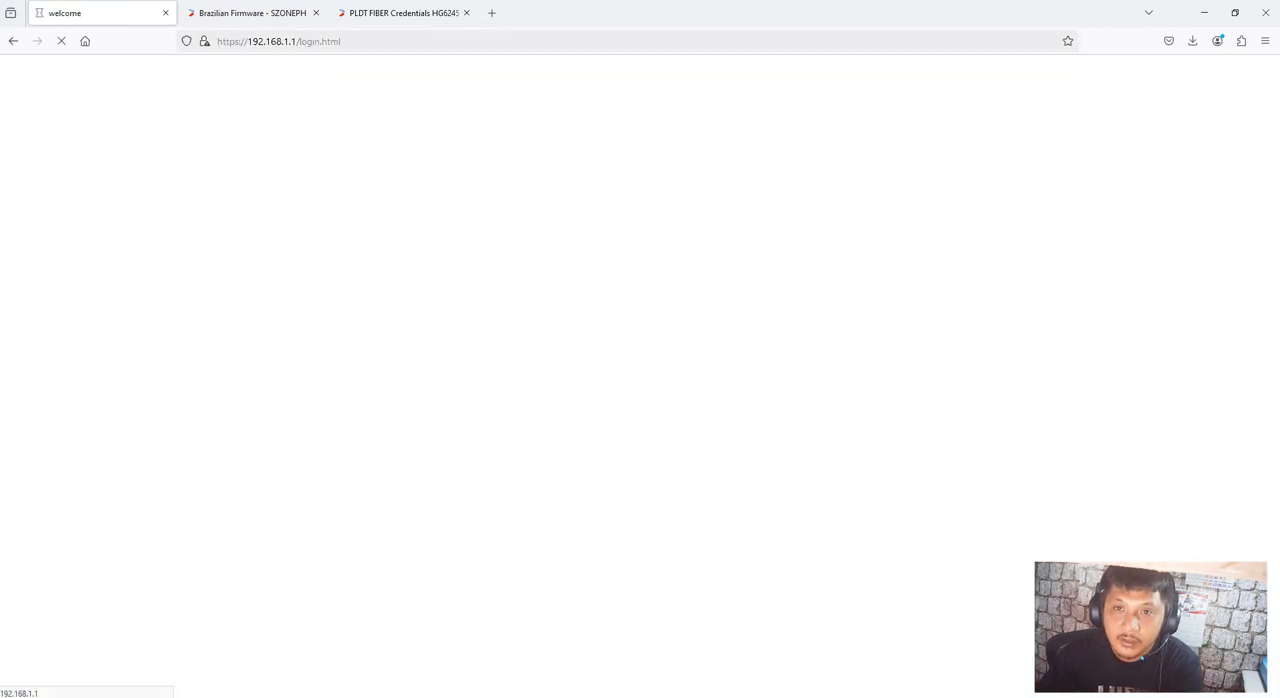
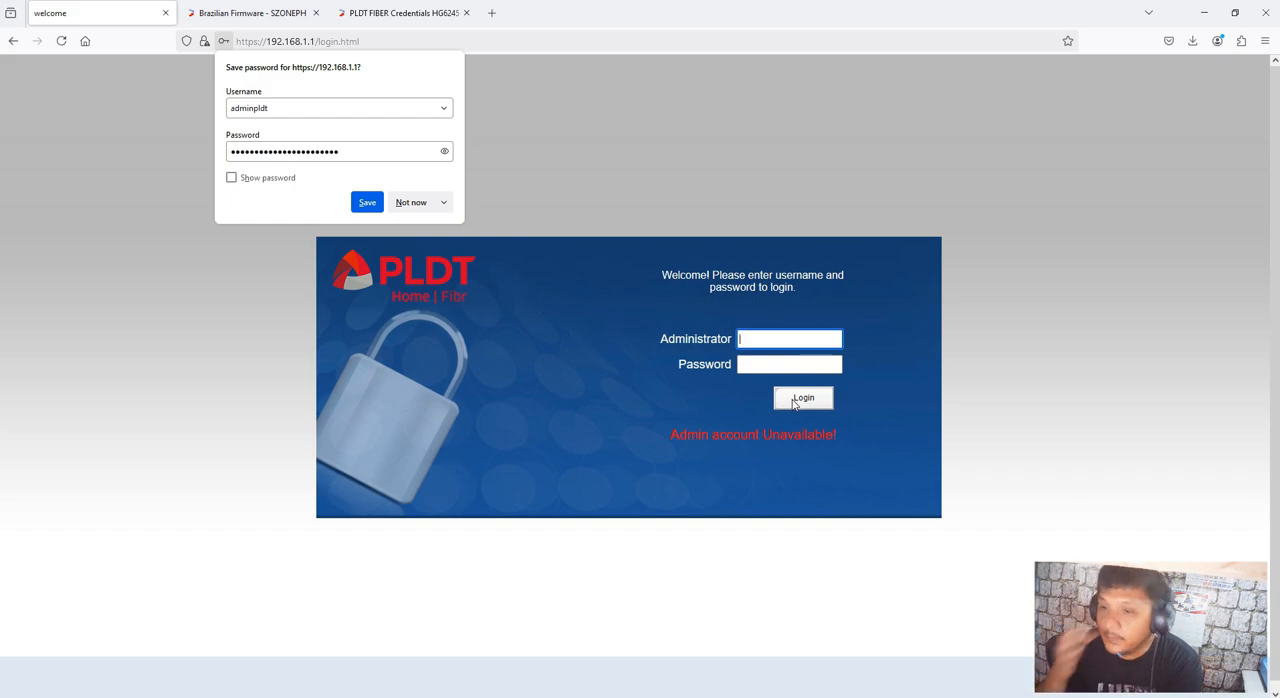
Decline saving the router login credentials for 192.168.1.1
click(404, 204)
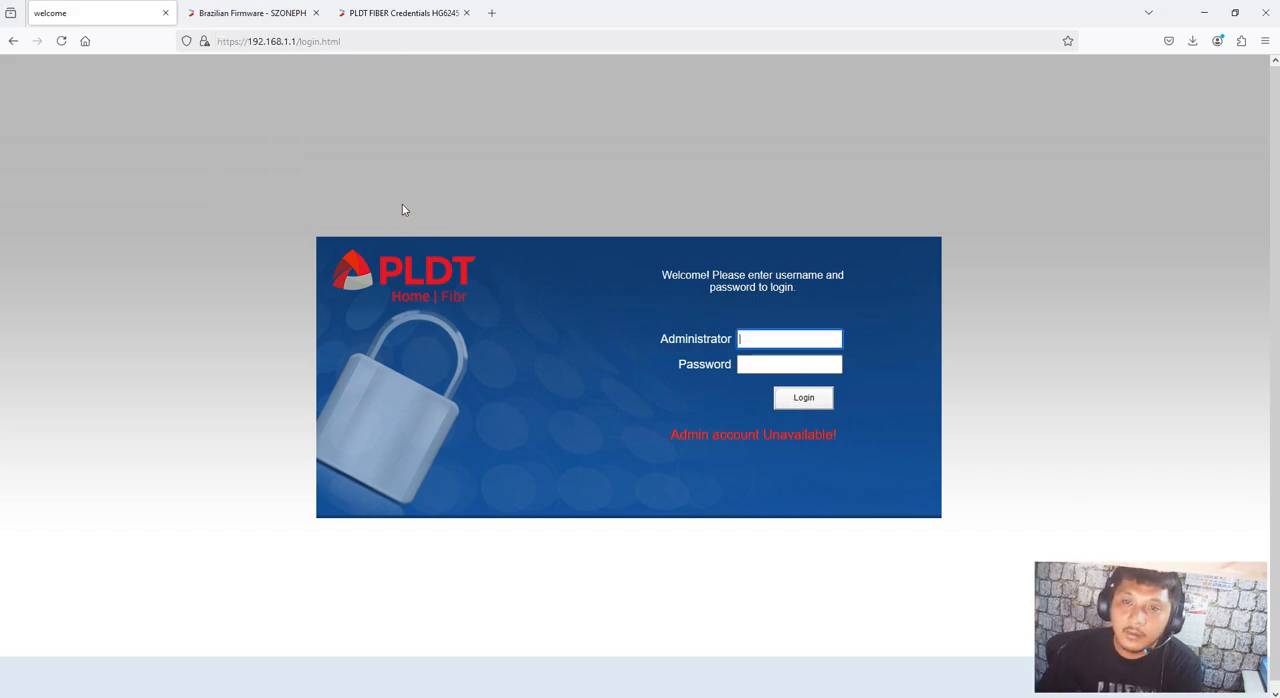
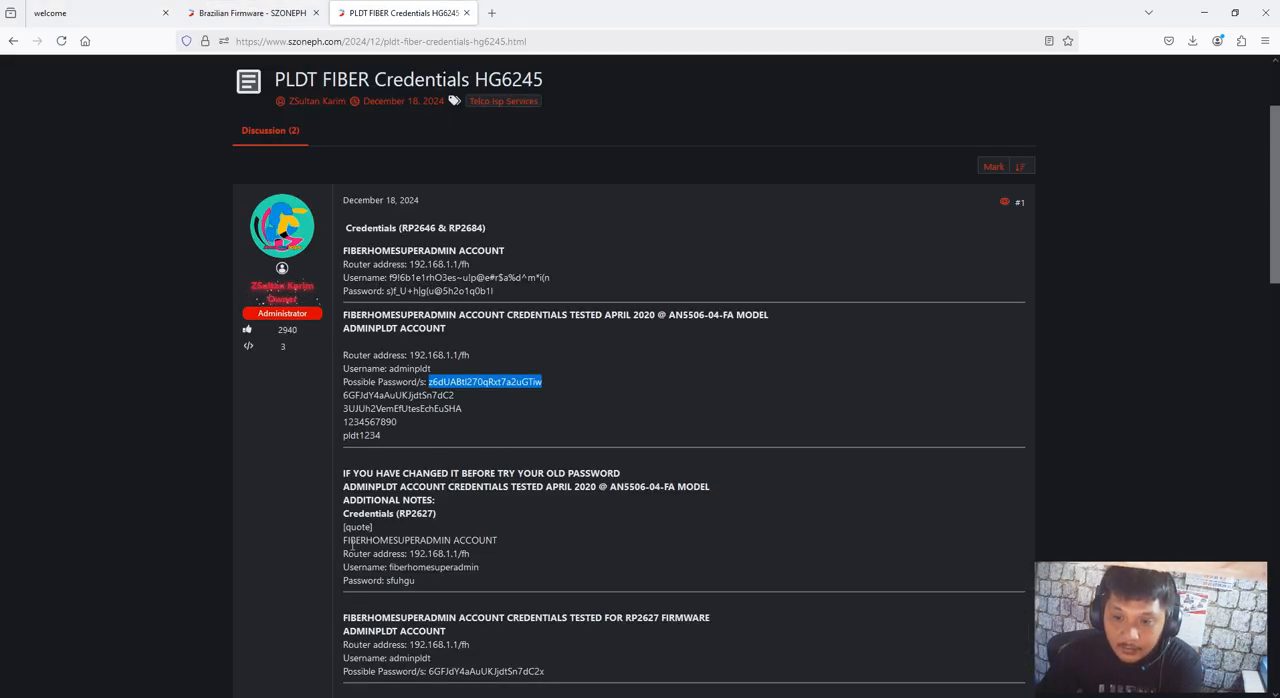
Highlight the FIBERHOMESUPERADMIN ACCOUNT heading in the RP2627 credentials section of the PLDT FIBER Credentials HG6245 post
drag(344, 543, 499, 544)
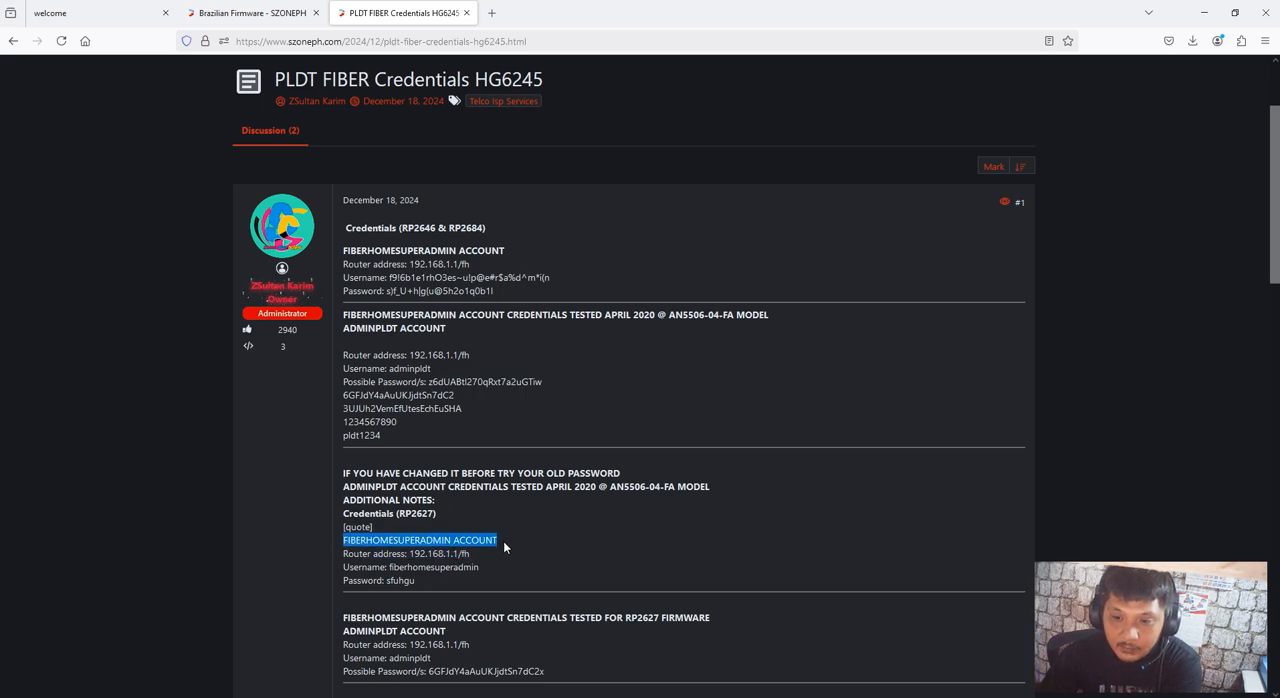
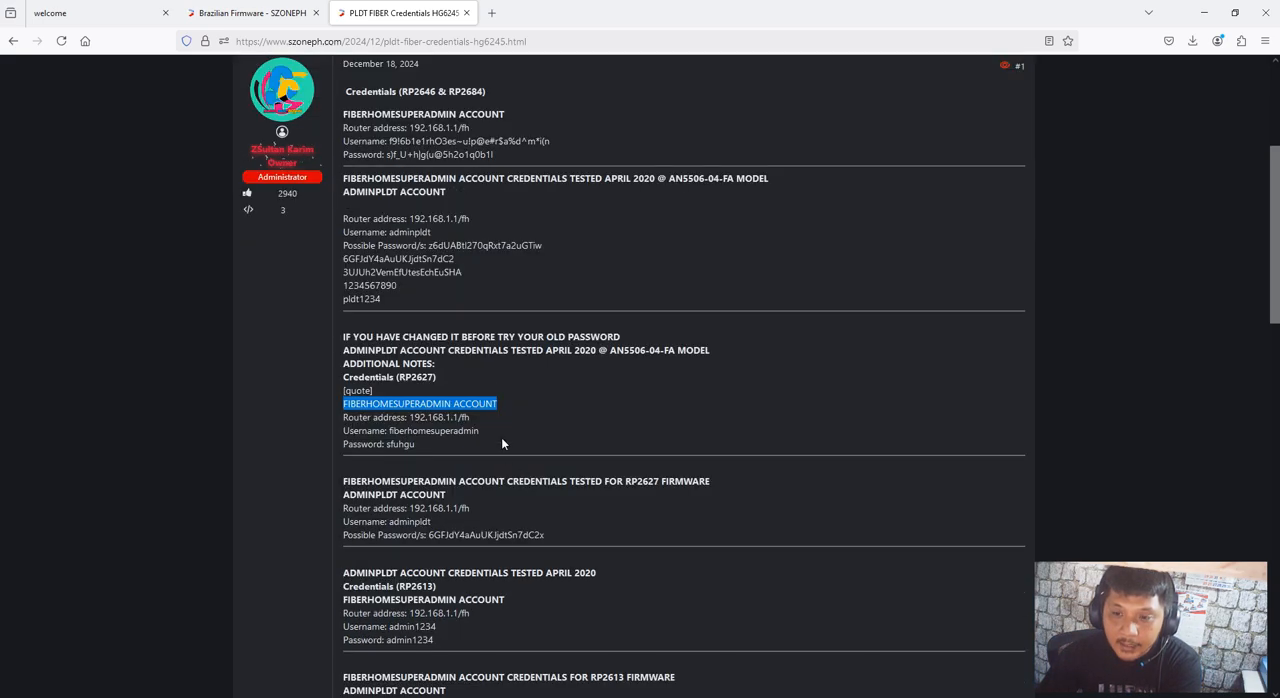
Select the username value of the FIBERHOMESUPERADMIN account in the Credentials (RP2627) section of the post
click(557, 433)
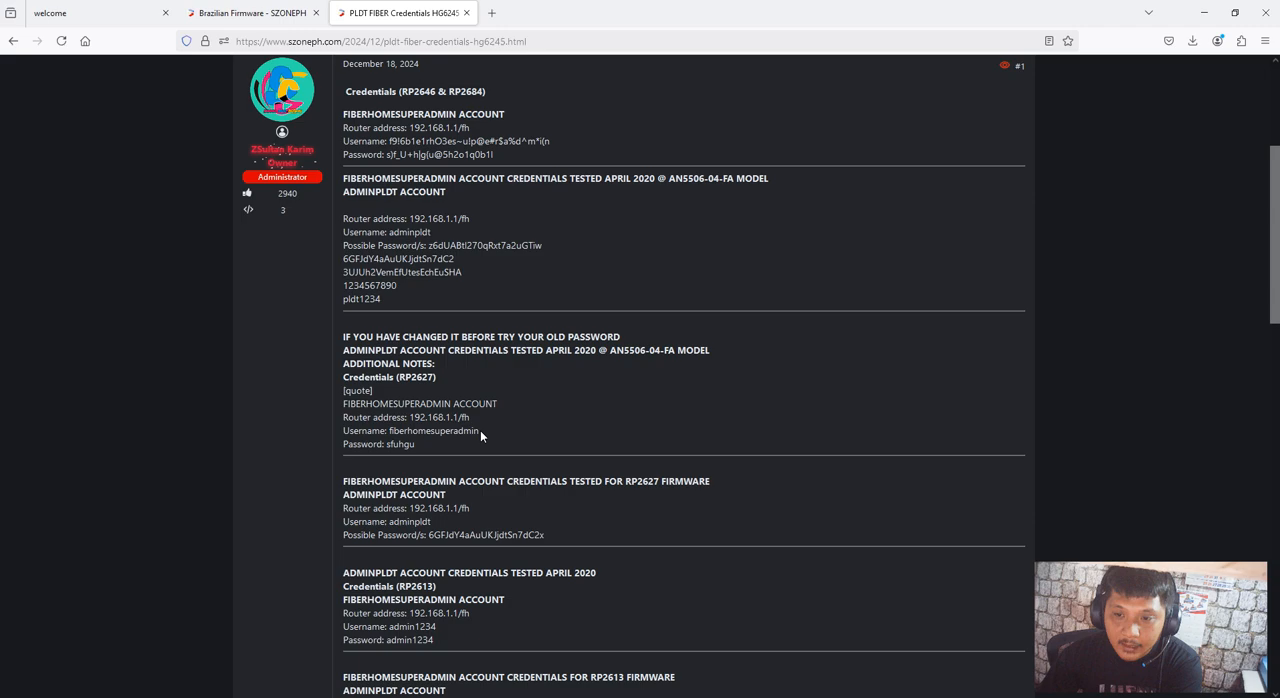
drag(480, 430, 389, 432)
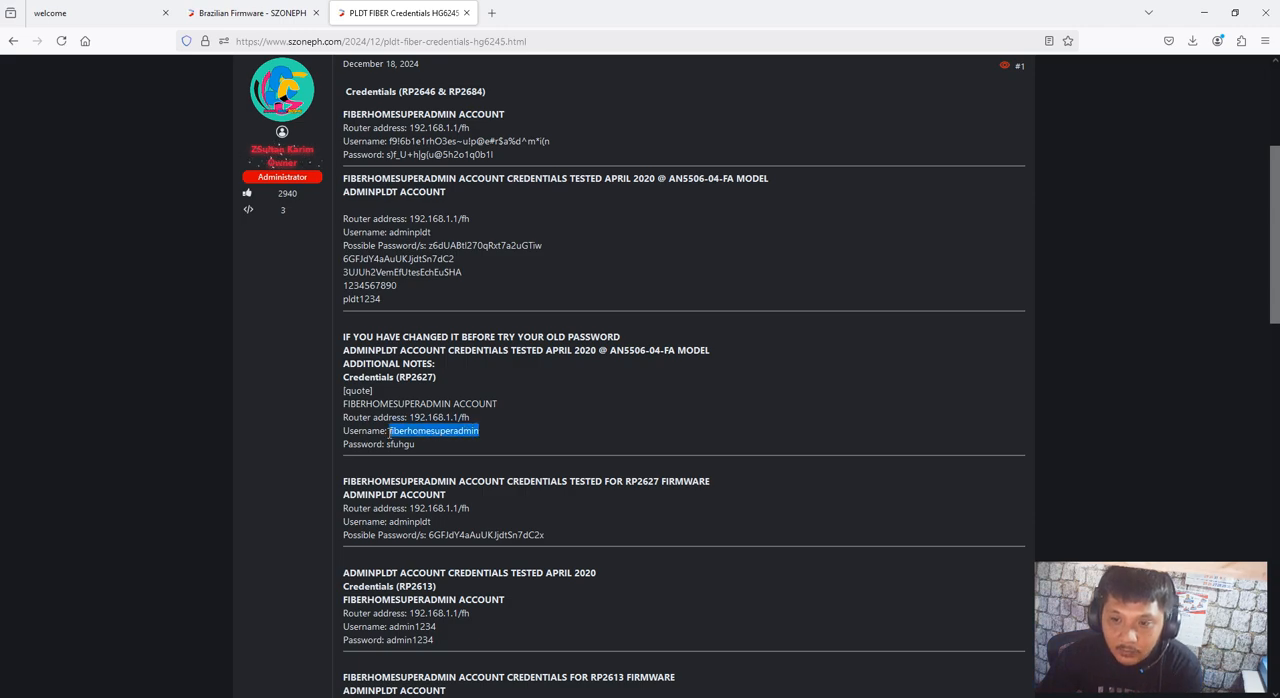
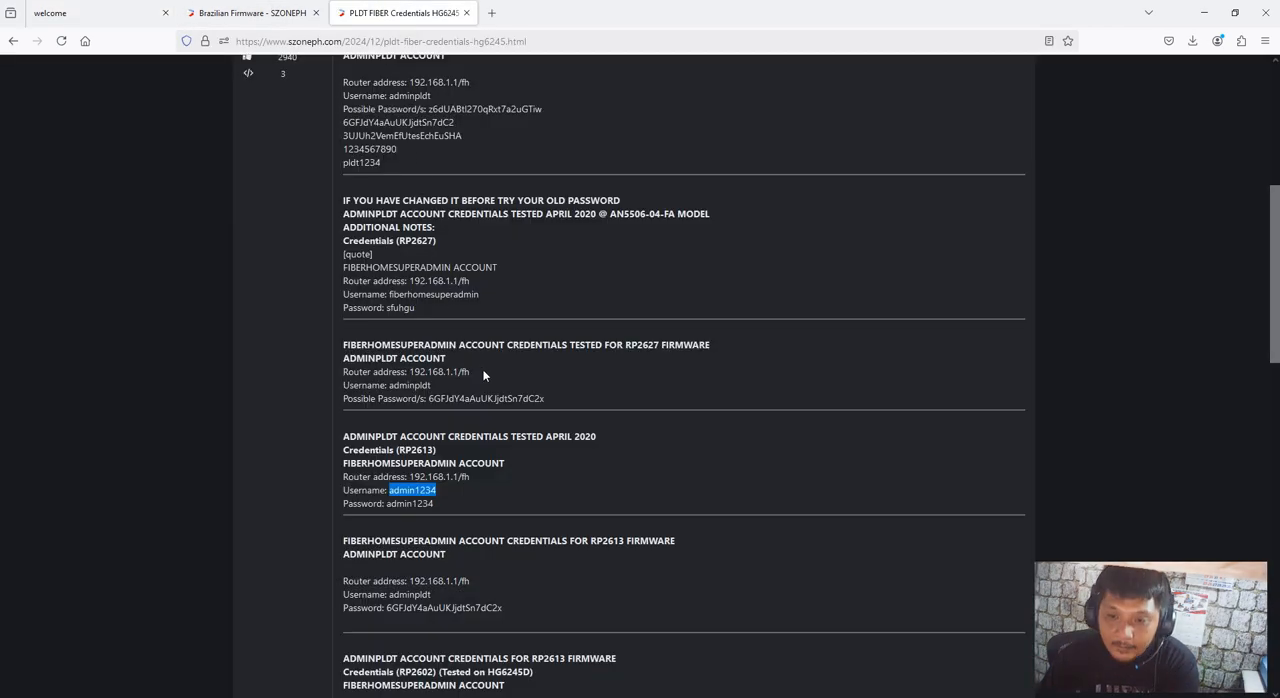
Select the username value of the FIBERHOMESUPERADMIN account in the Credentials (RP2602) section tested on HG6245D
scroll(483, 375, down, 3)
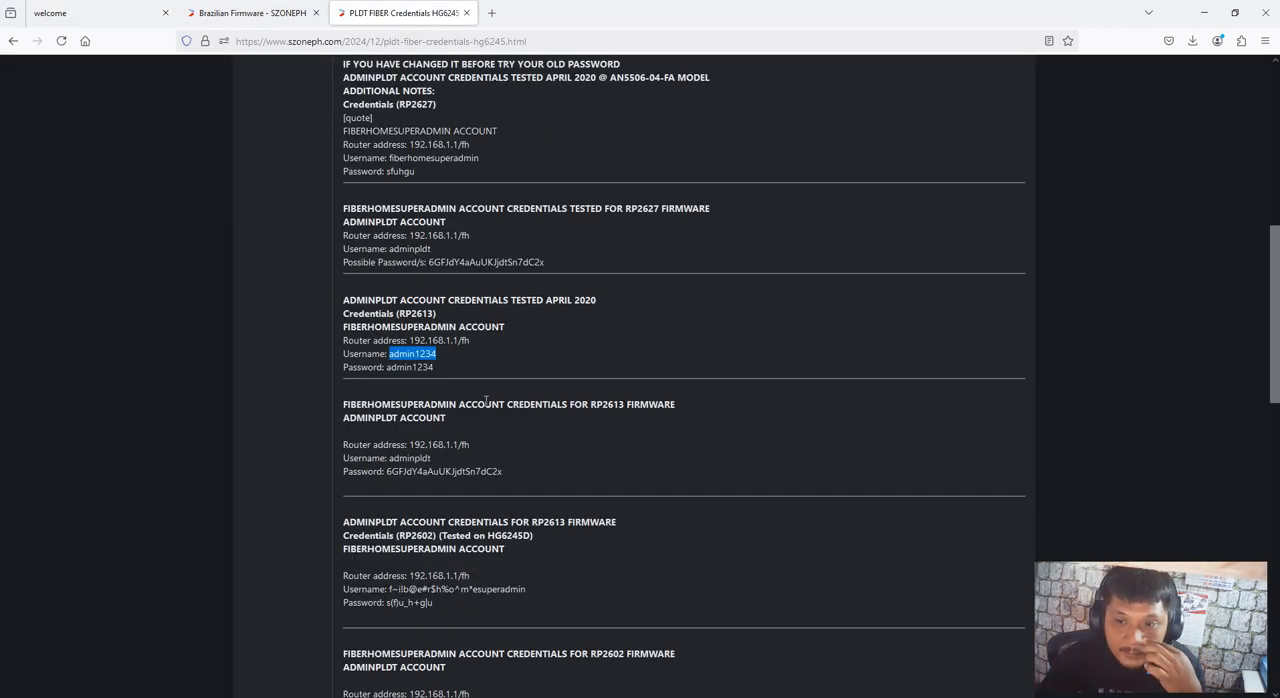
scroll(486, 400, down, 1)
scroll(505, 440, down, 1)
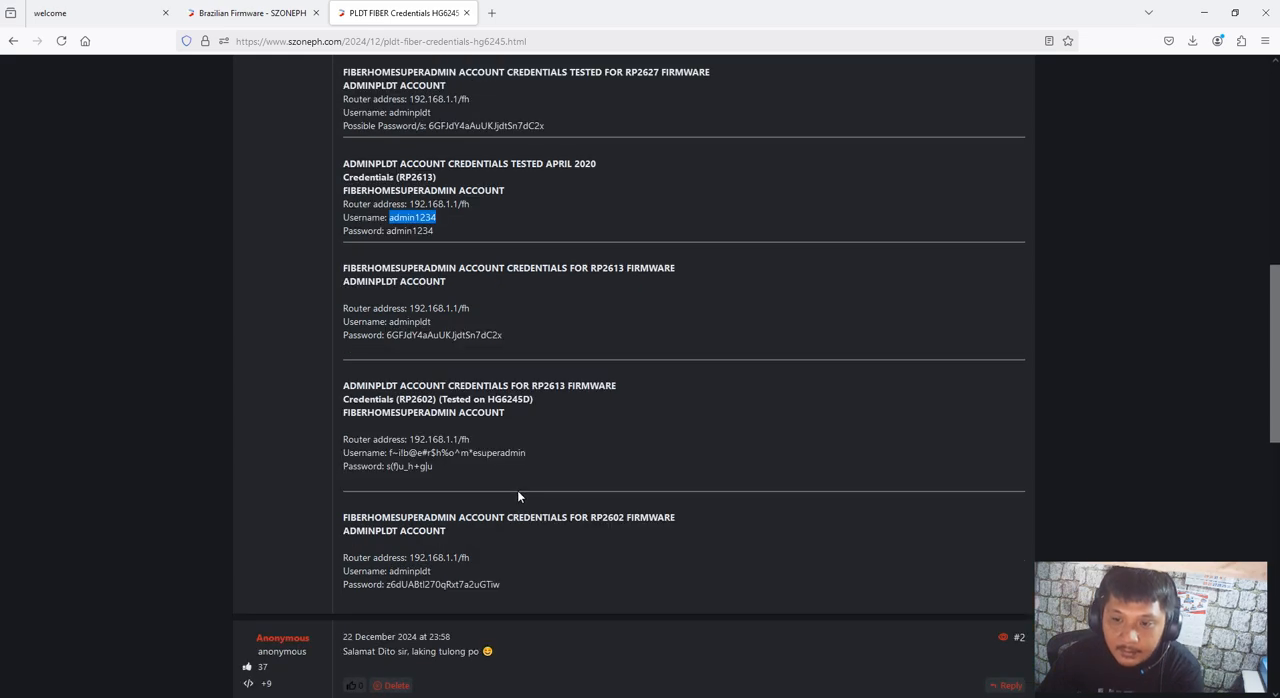
drag(527, 453, 389, 453)
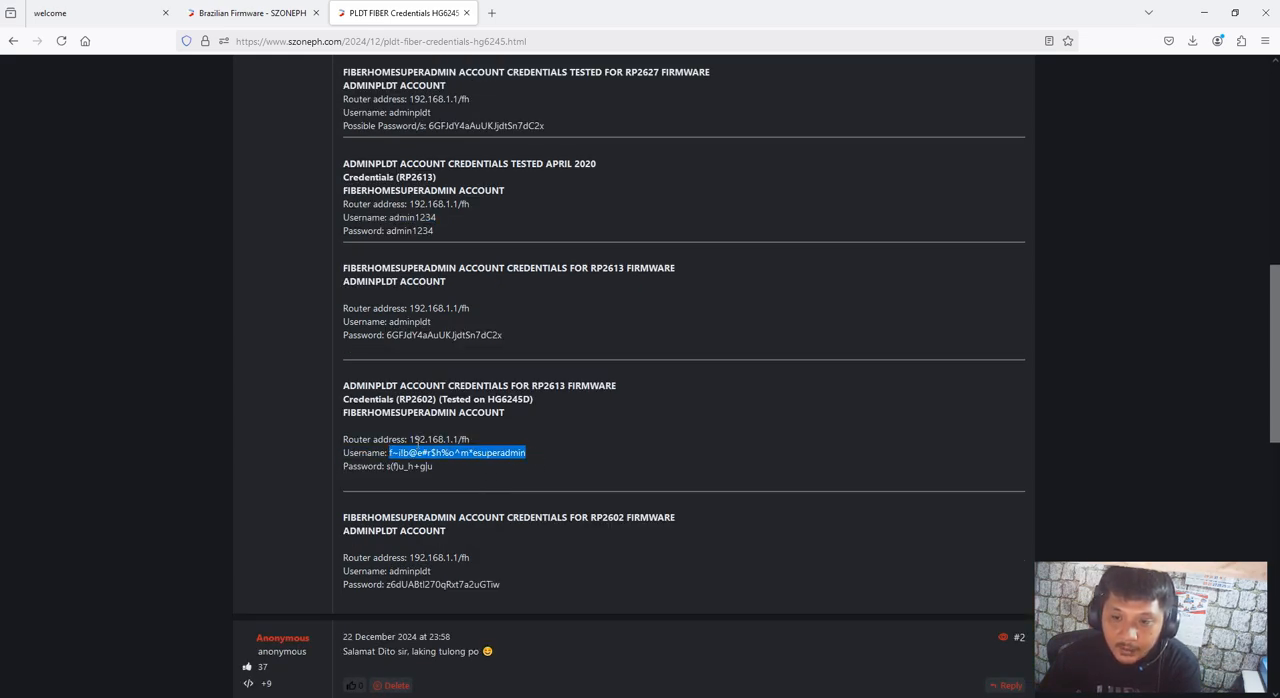
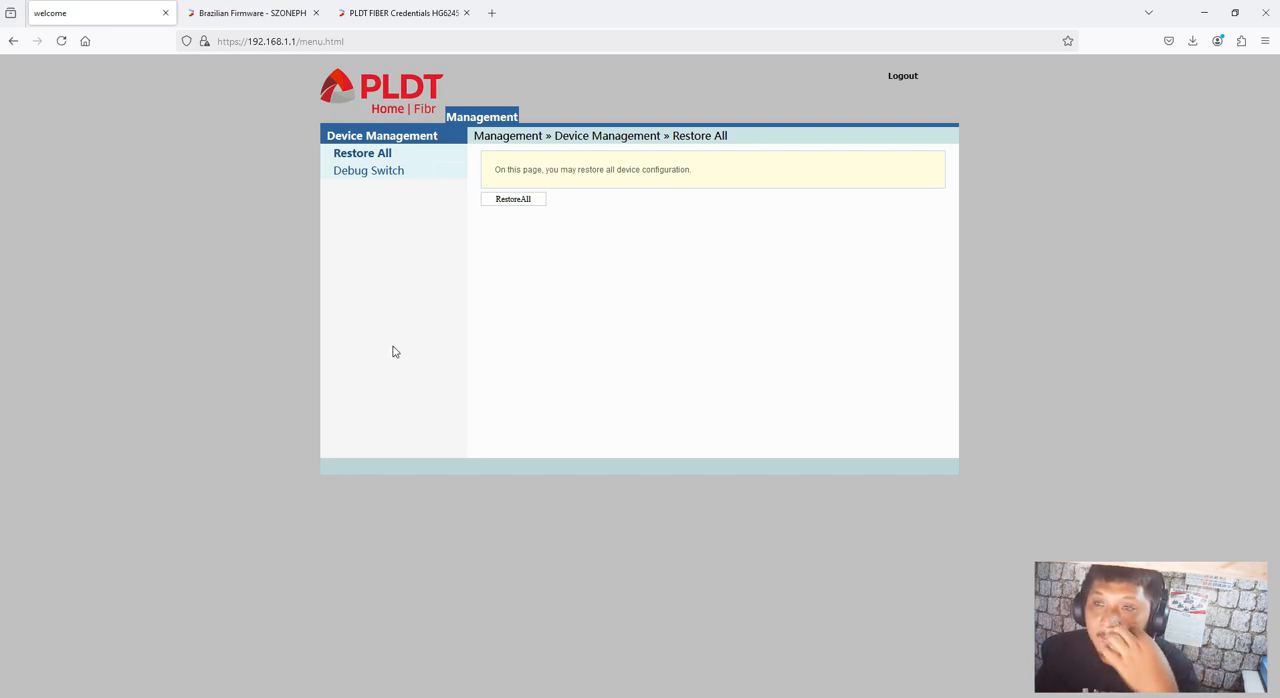
Set the Telnet Switch to Enable in the router's Debug Switch settings under Device Management
click(378, 176)
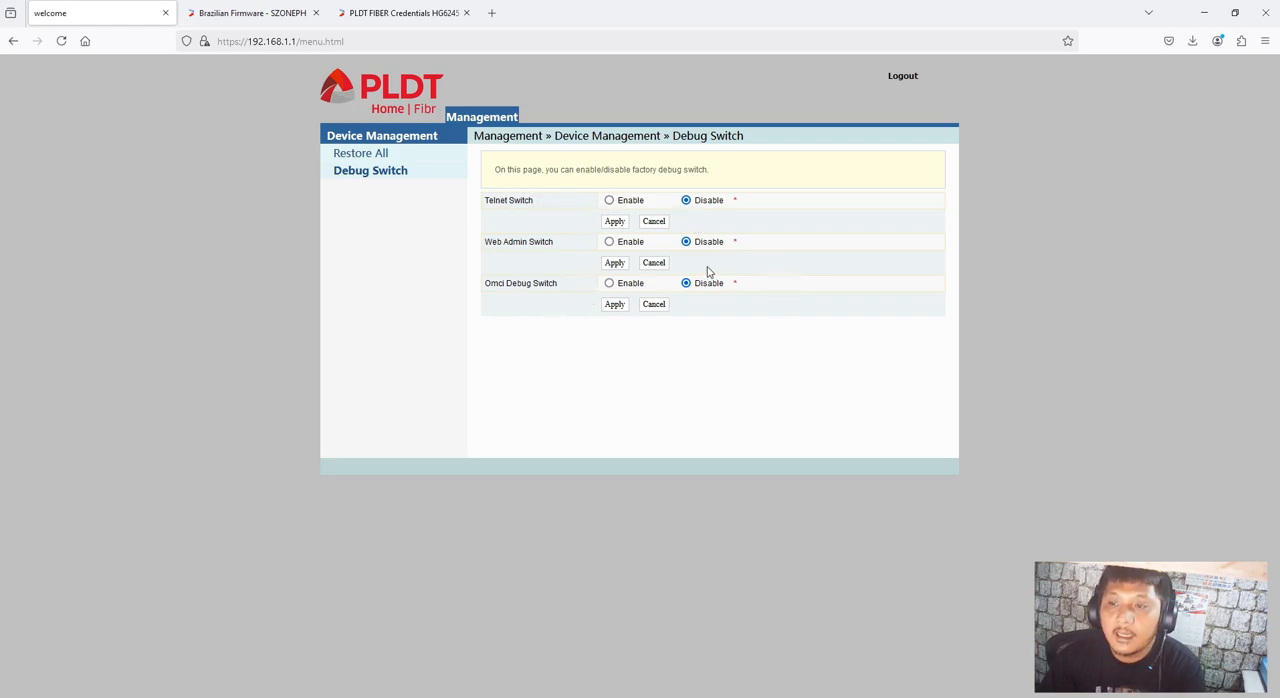
click(609, 201)
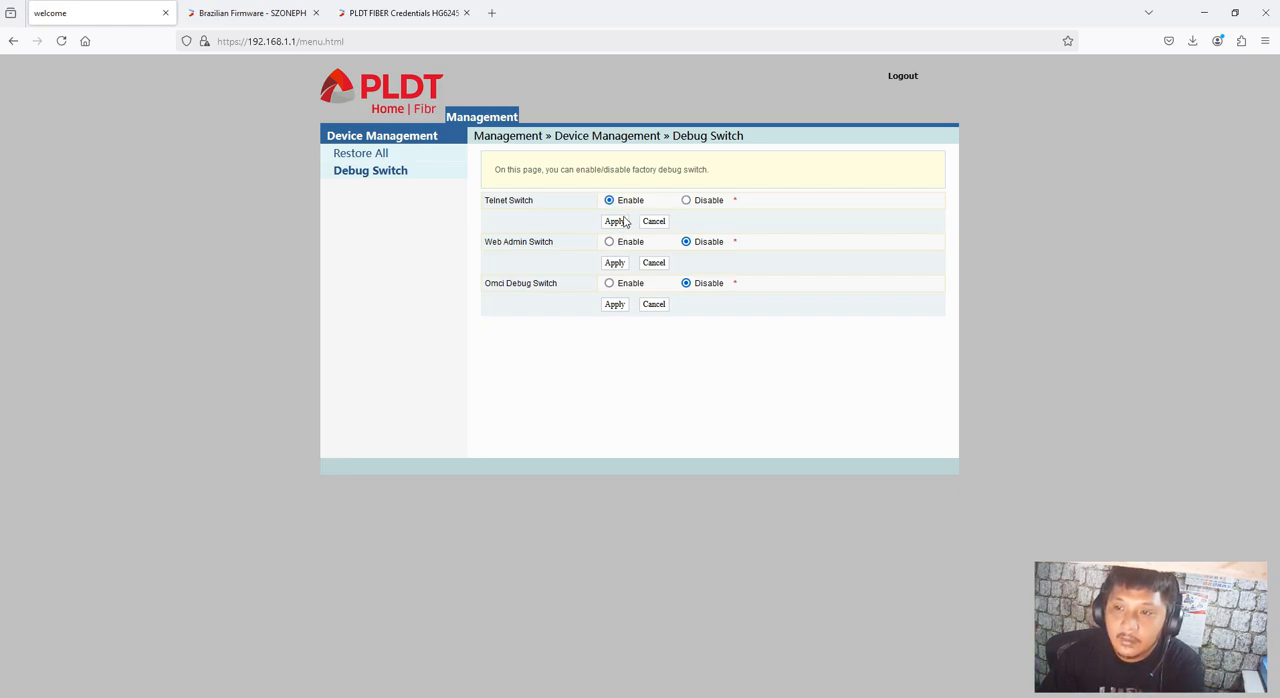
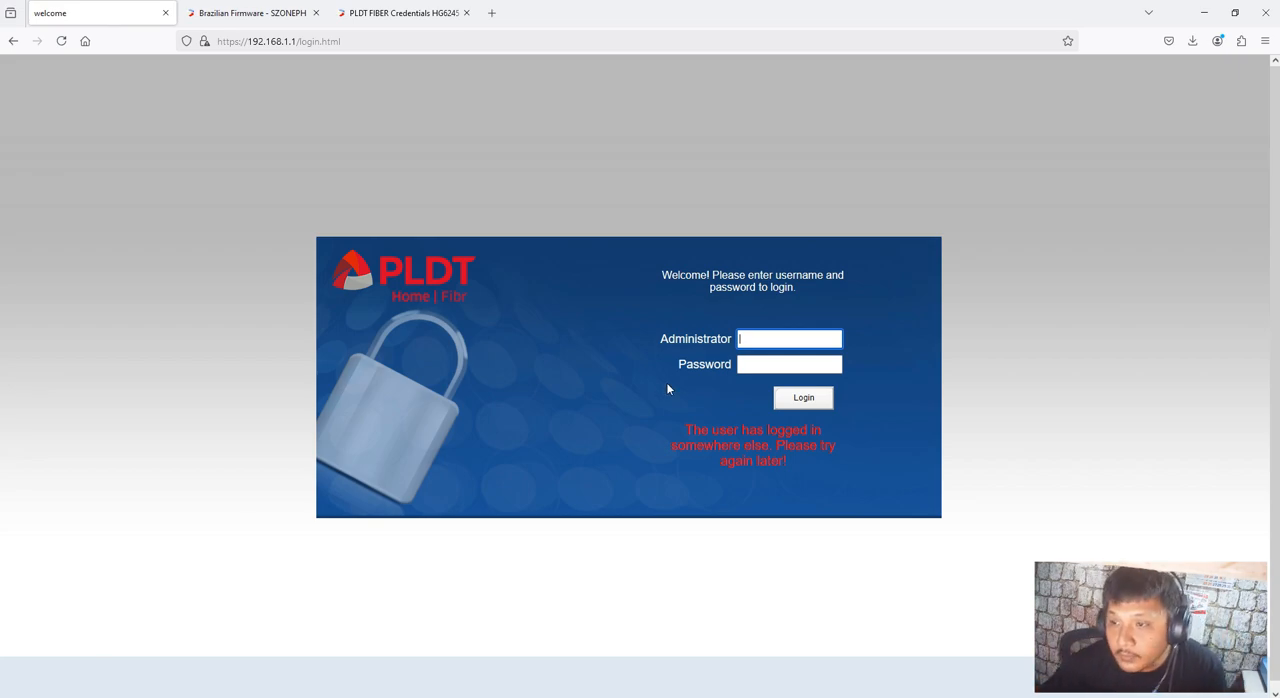
Reload the router login page at 192.168.1.1 and check the computer's available network connections
click(61, 41)
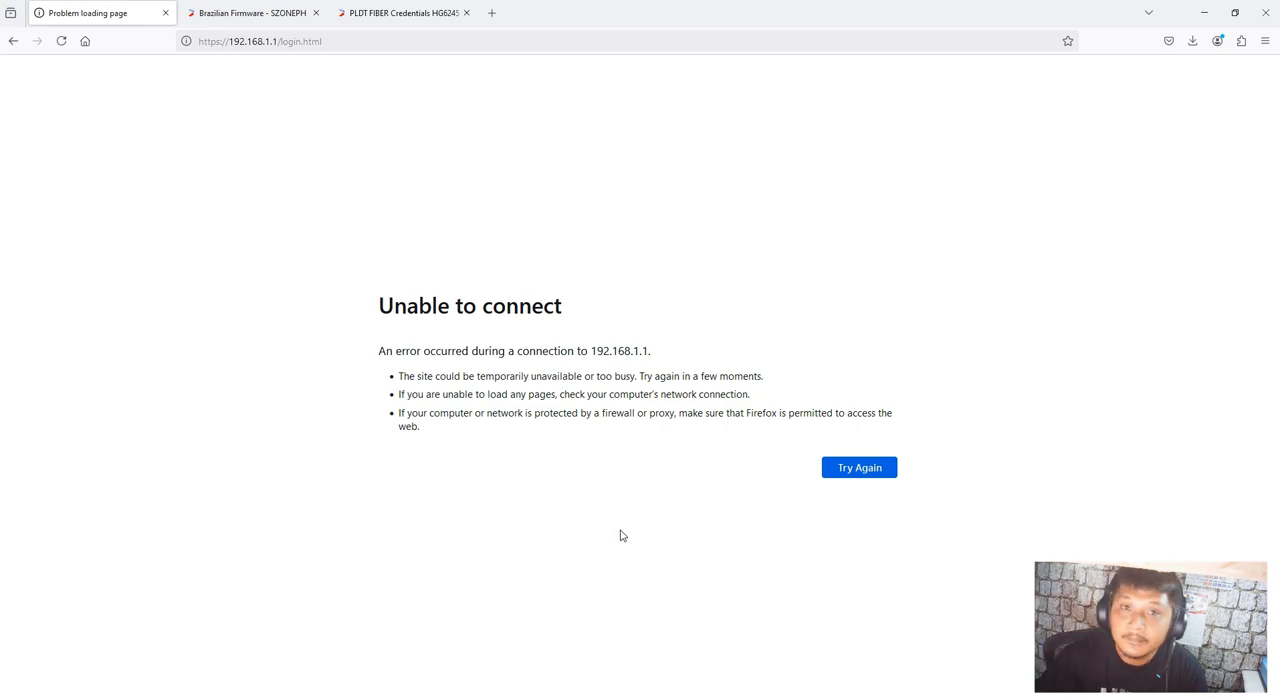
click(364, 39)
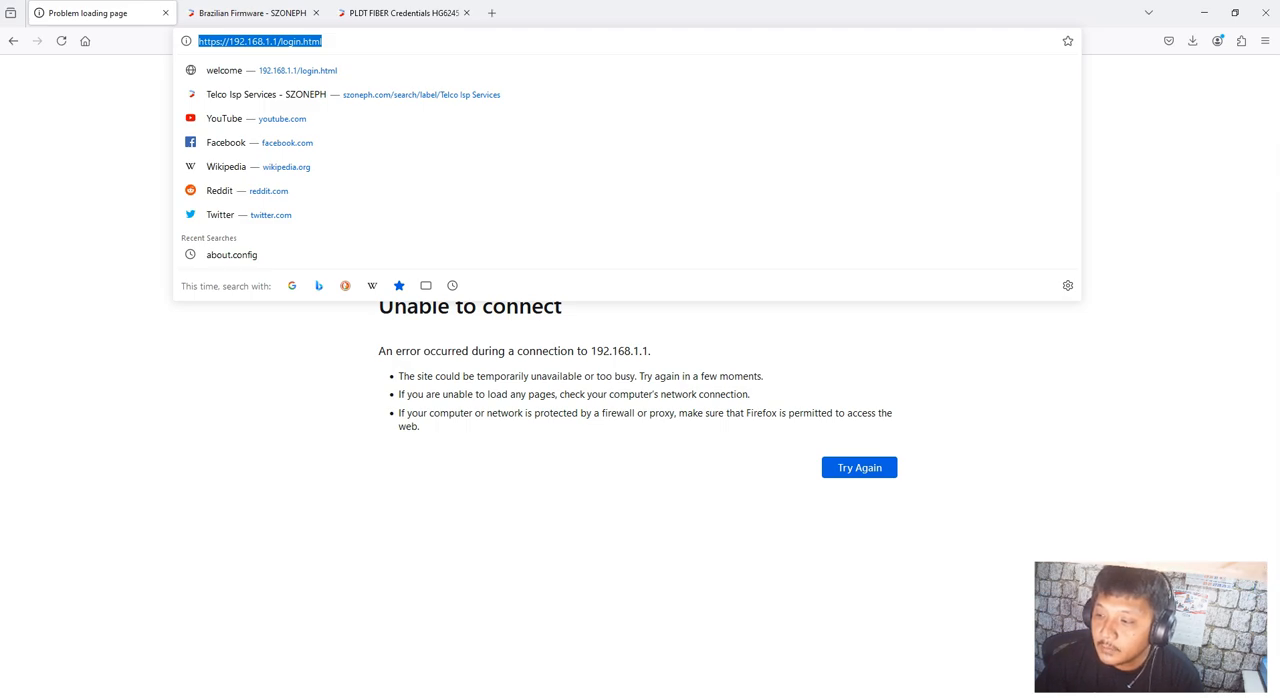
click(1152, 697)
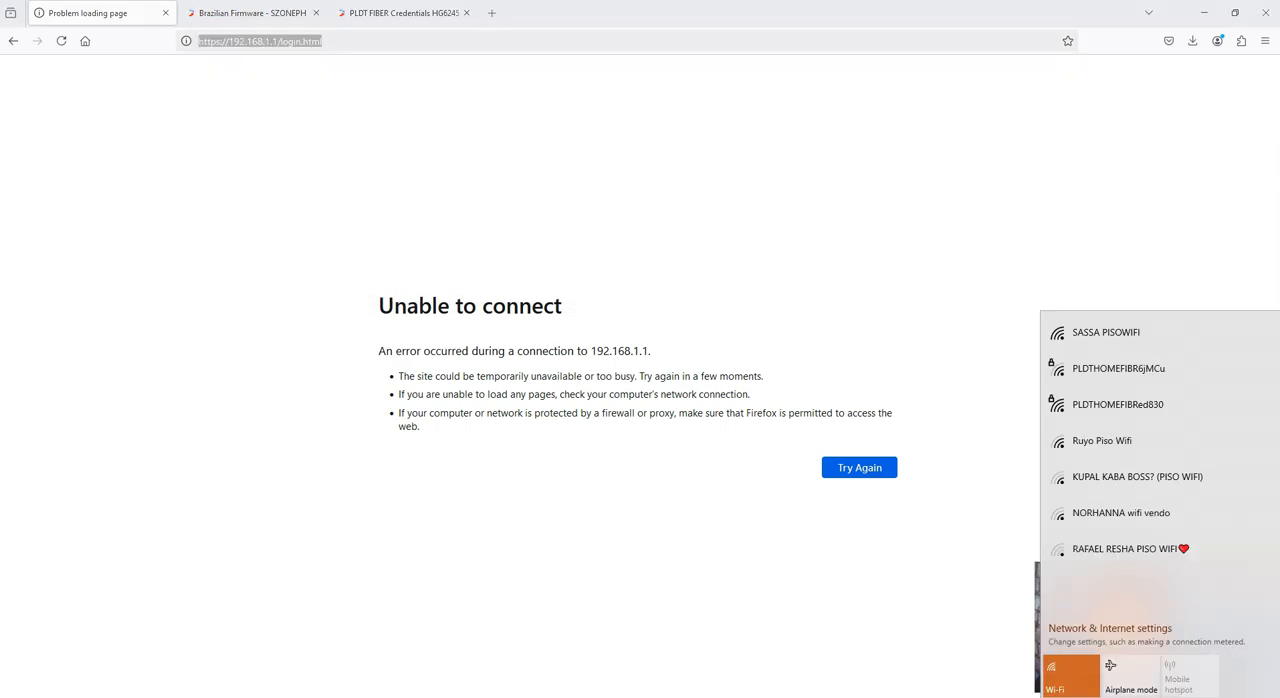
click(716, 463)
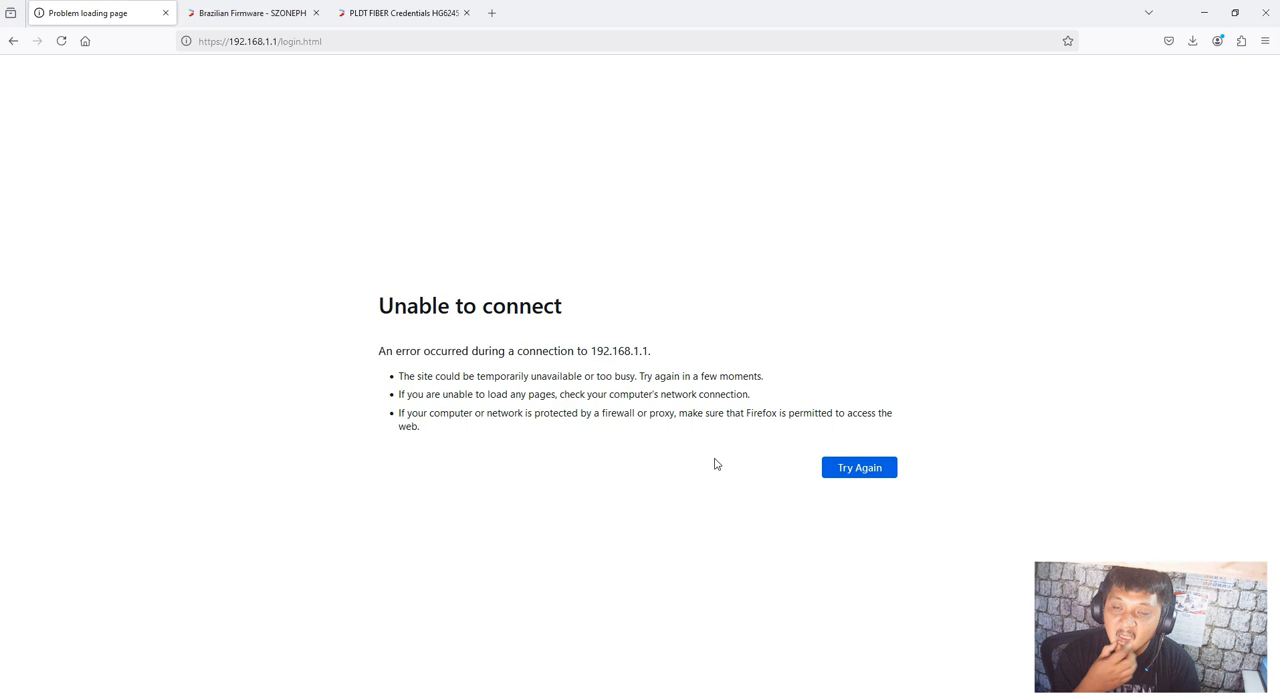
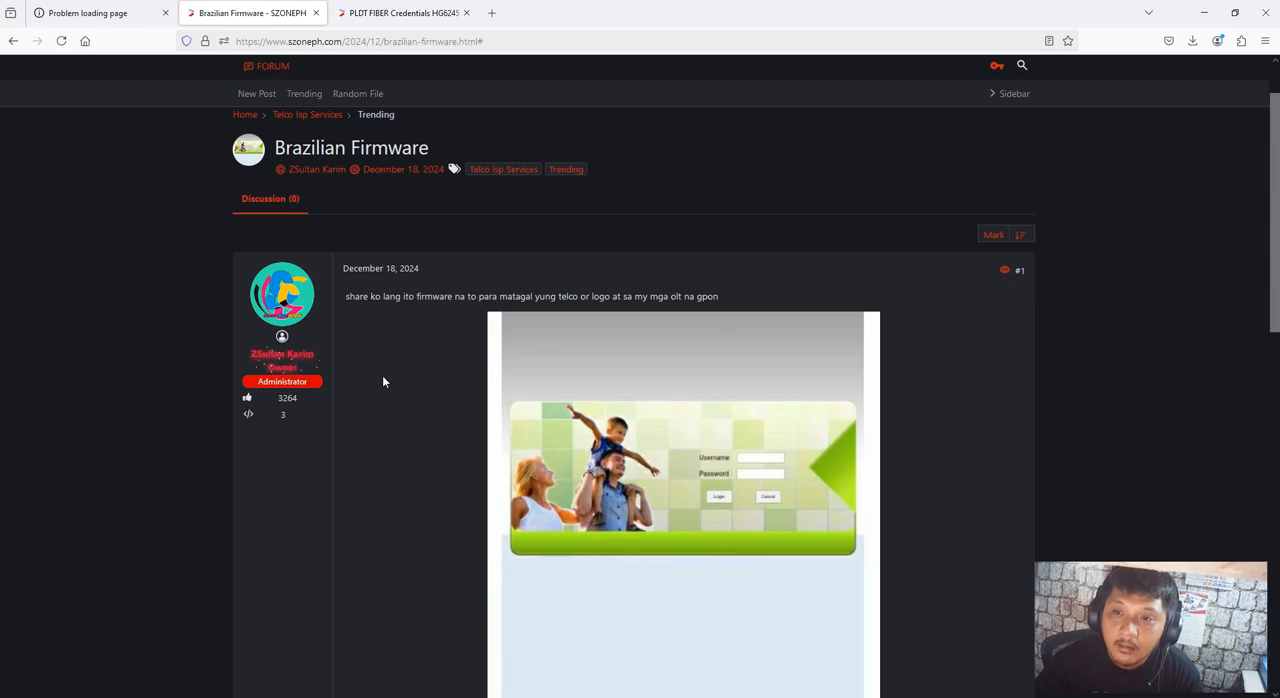
scroll(323, 475, down, 2)
scroll(323, 475, up, 4)
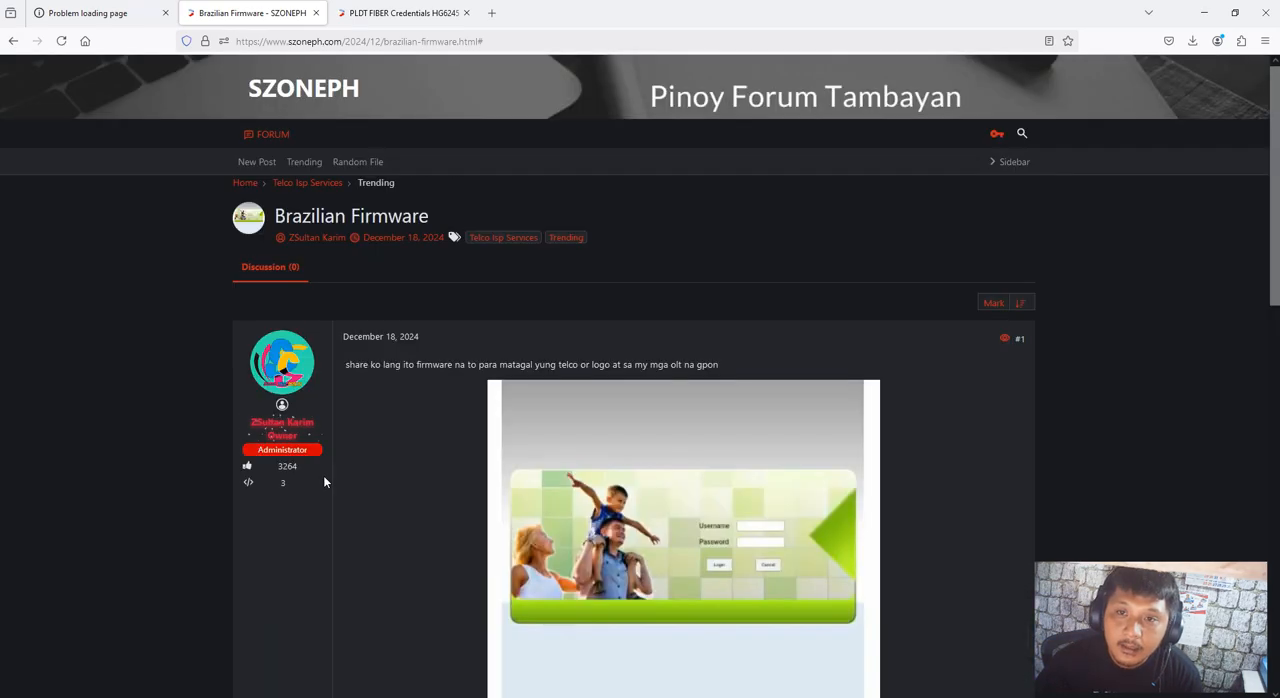
scroll(323, 475, down, 3)
scroll(323, 474, down, 4)
scroll(322, 473, up, 6)
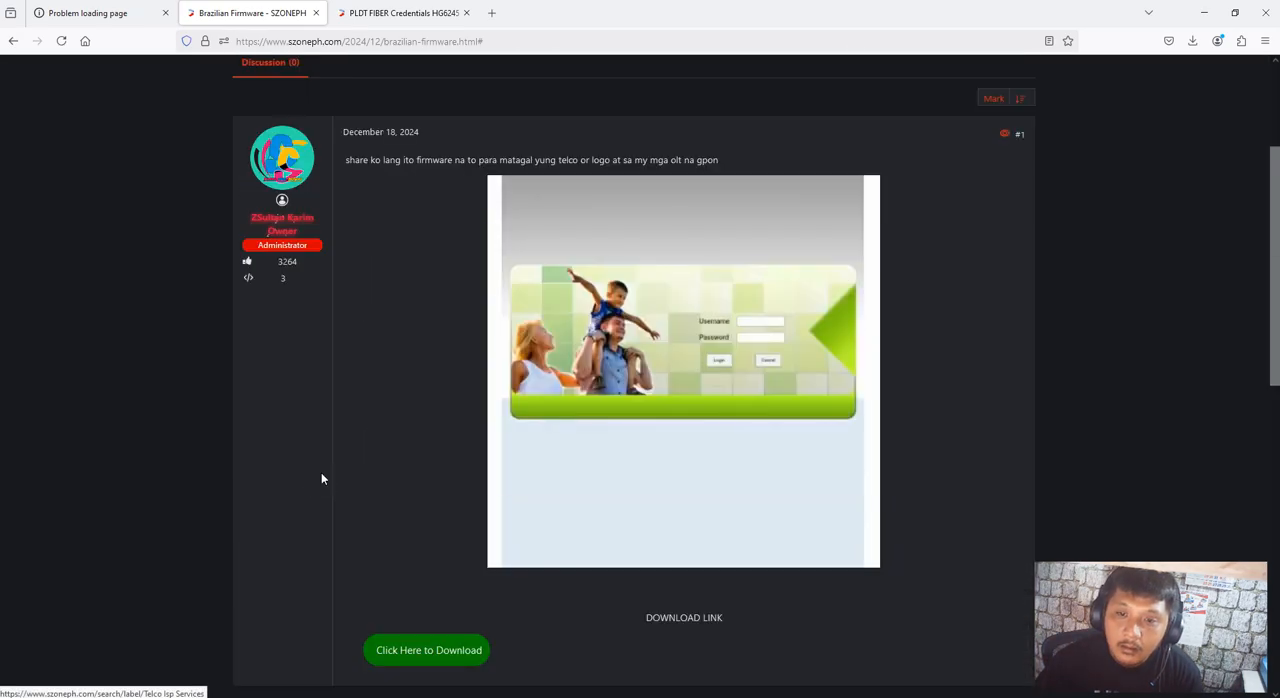
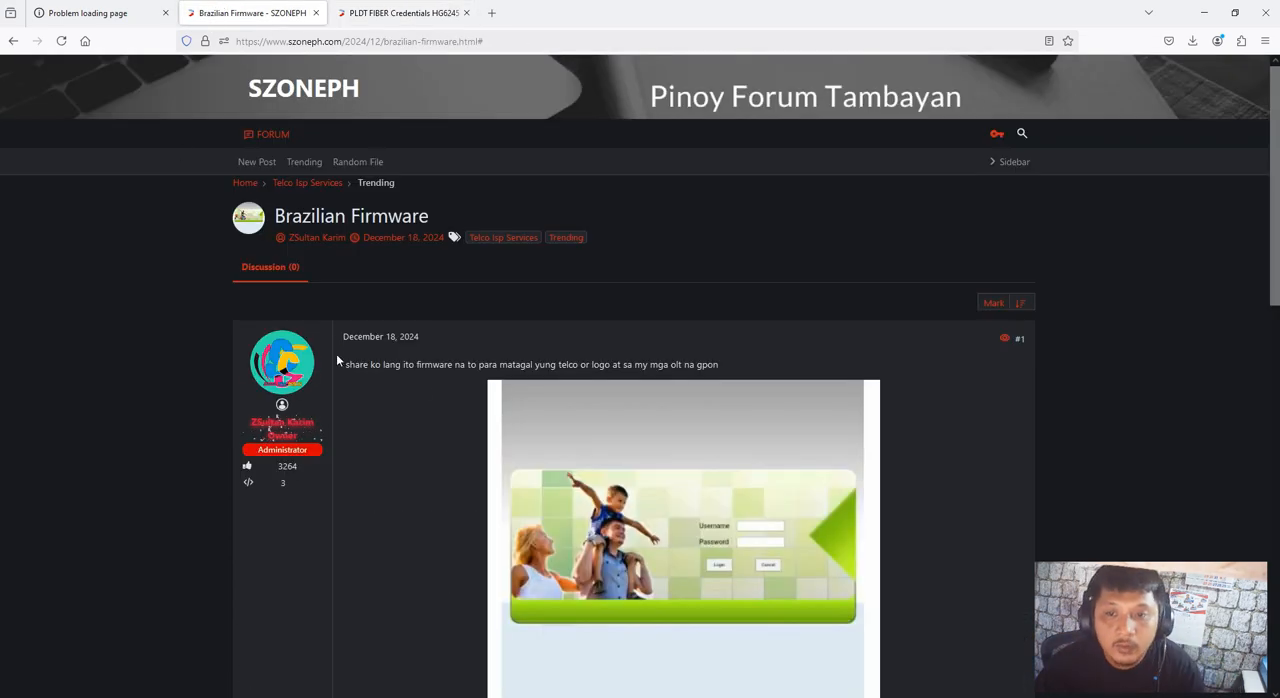
Return from the Brazilian Firmware post to the router login page and check the computer's wired connection among the available networks
scroll(394, 408, down, 2)
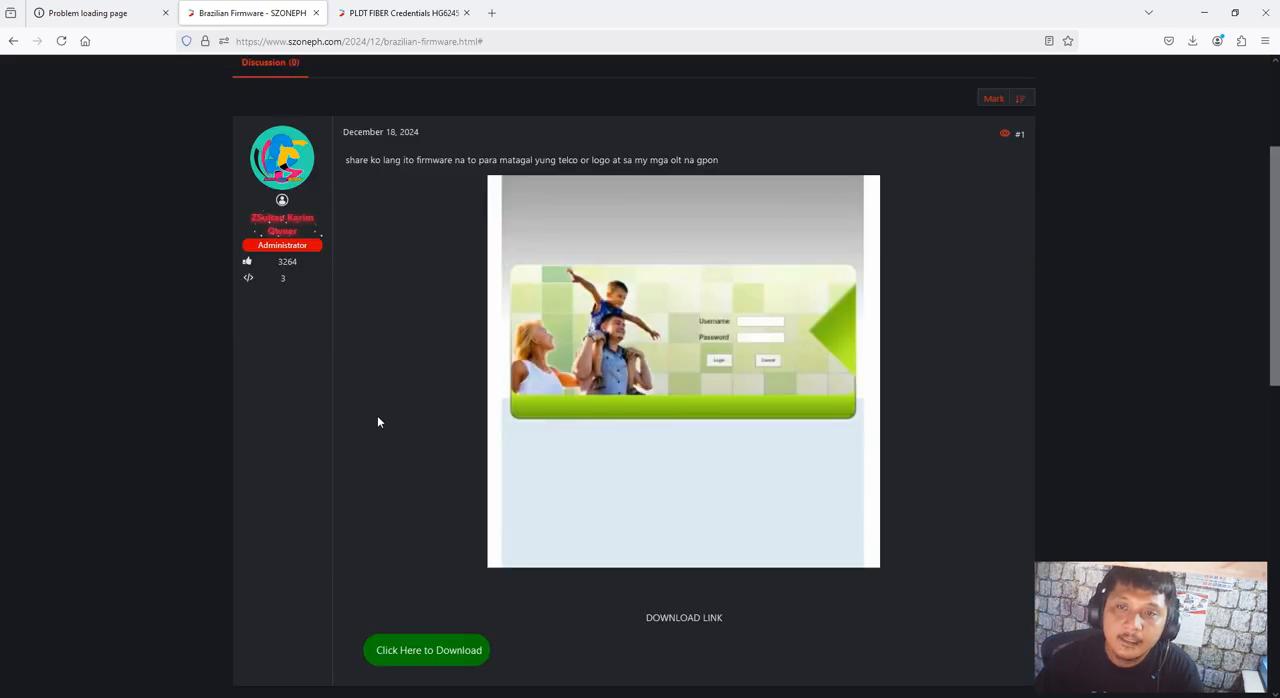
click(93, 12)
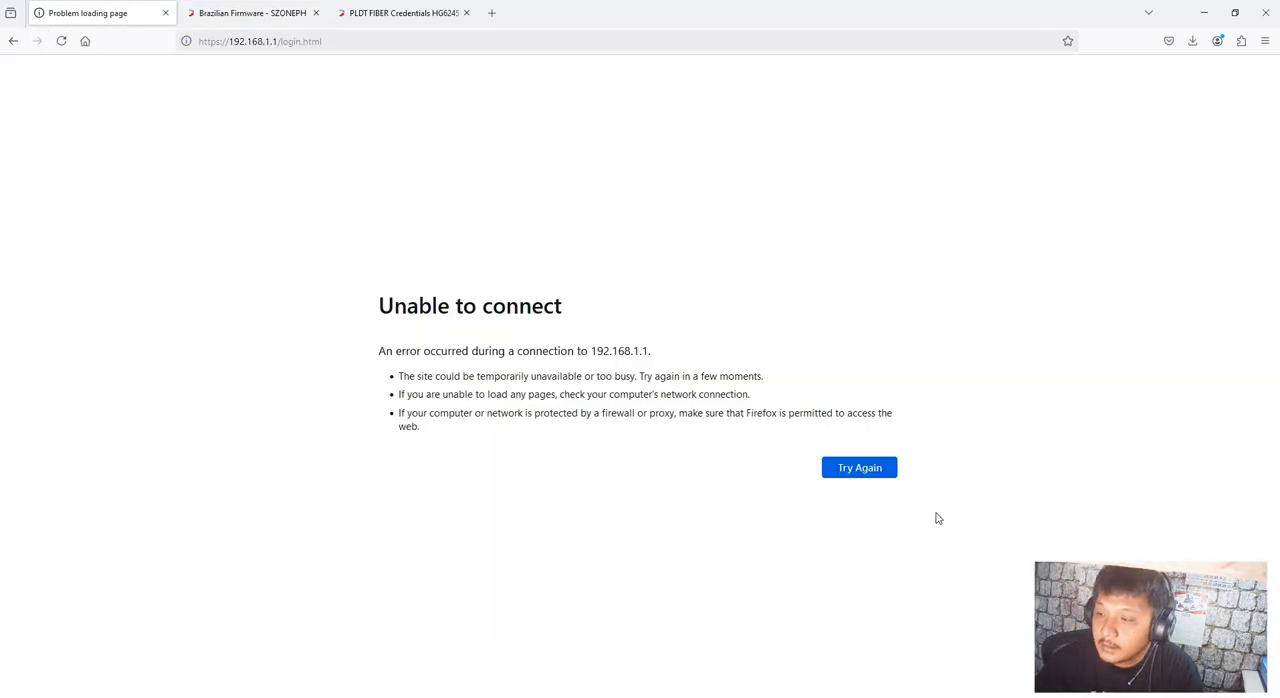
click(1155, 697)
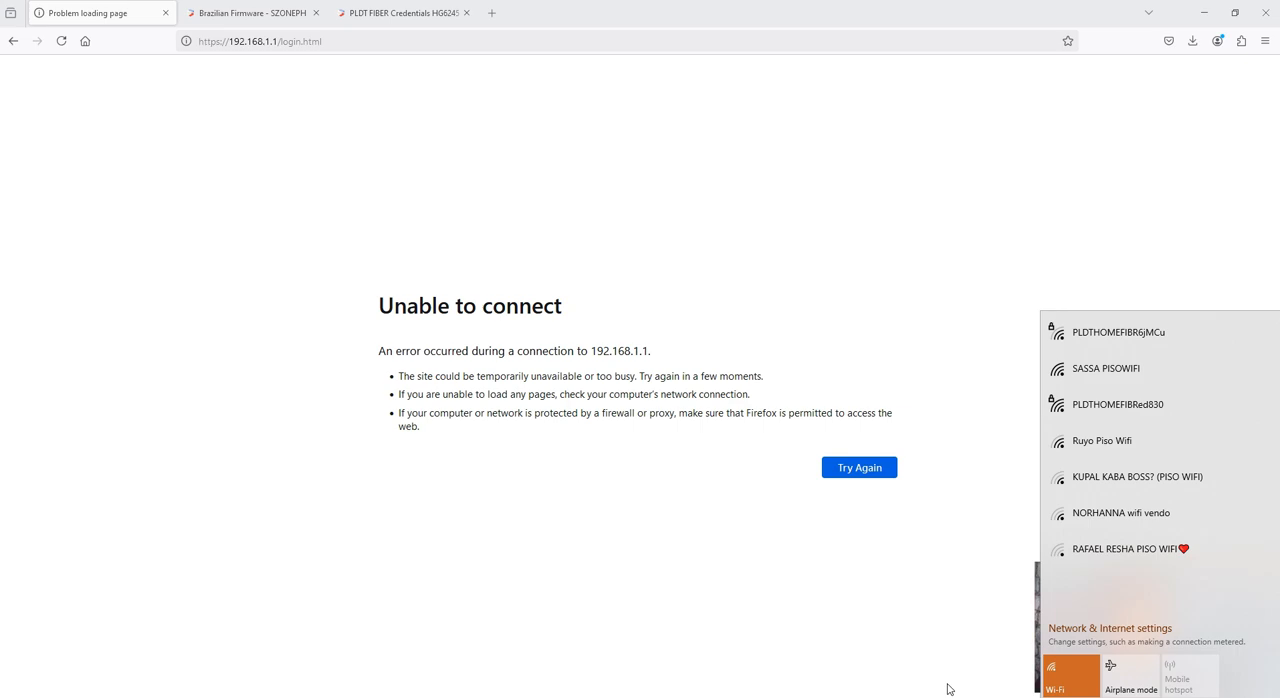
click(1188, 697)
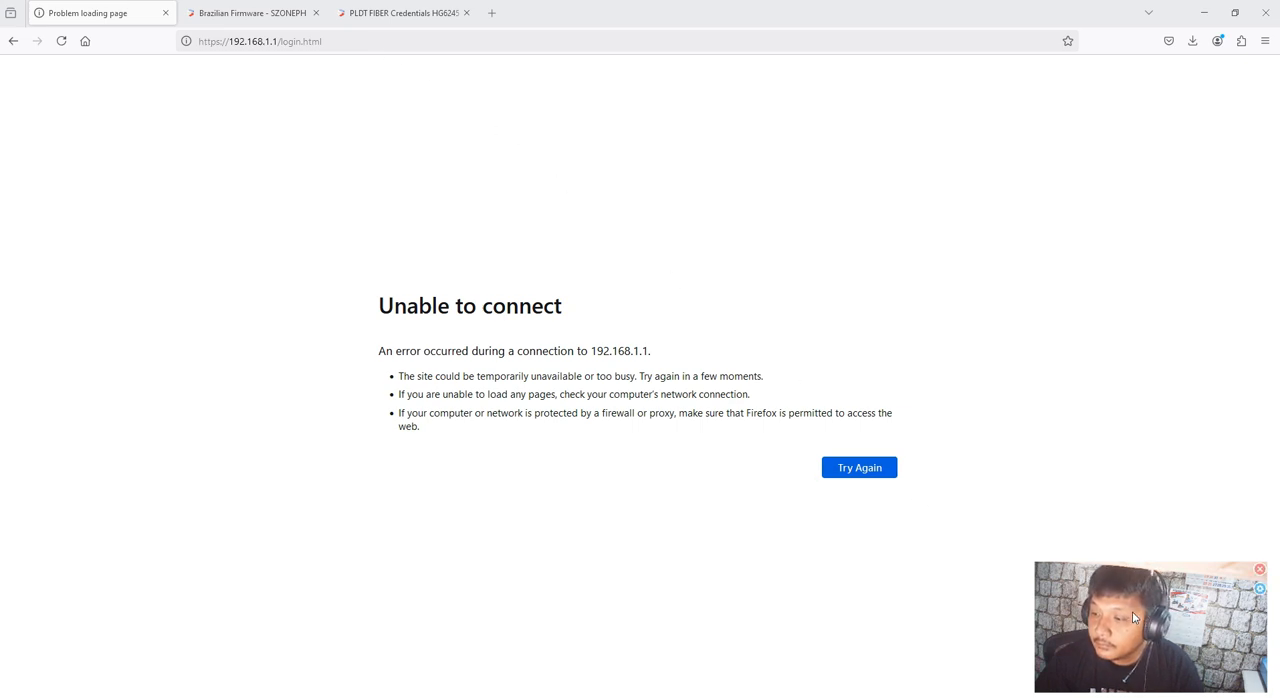
click(1188, 697)
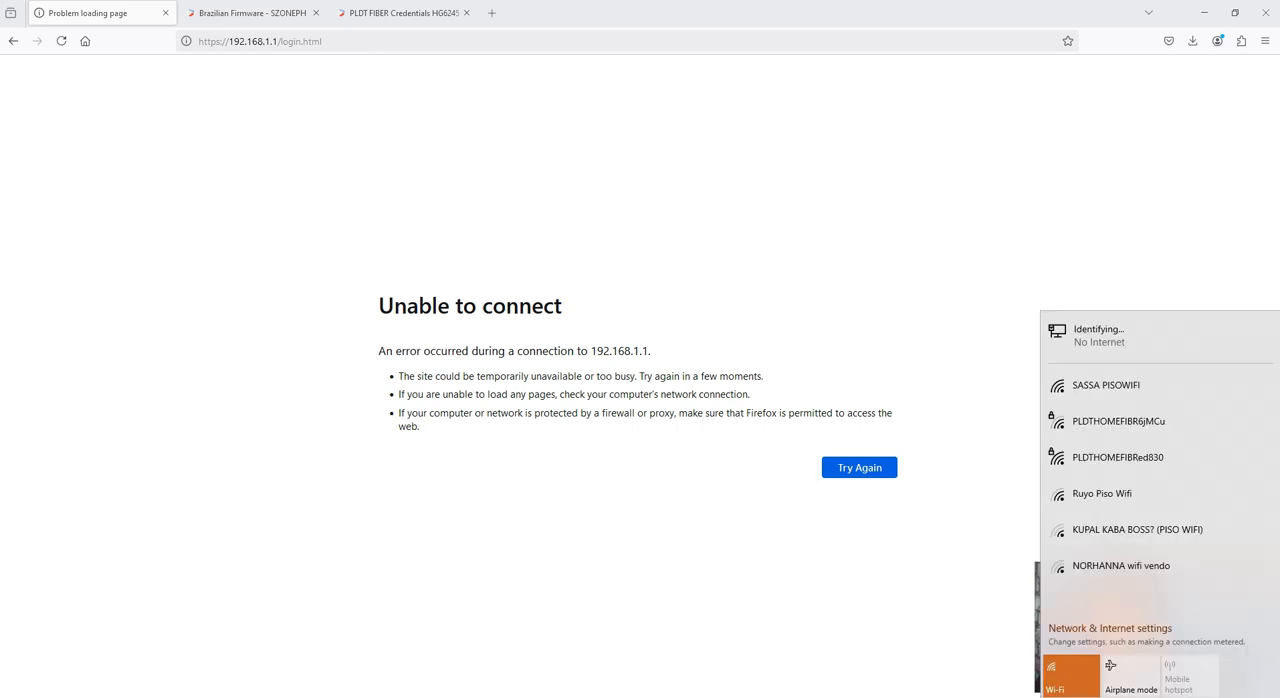
click(1188, 697)
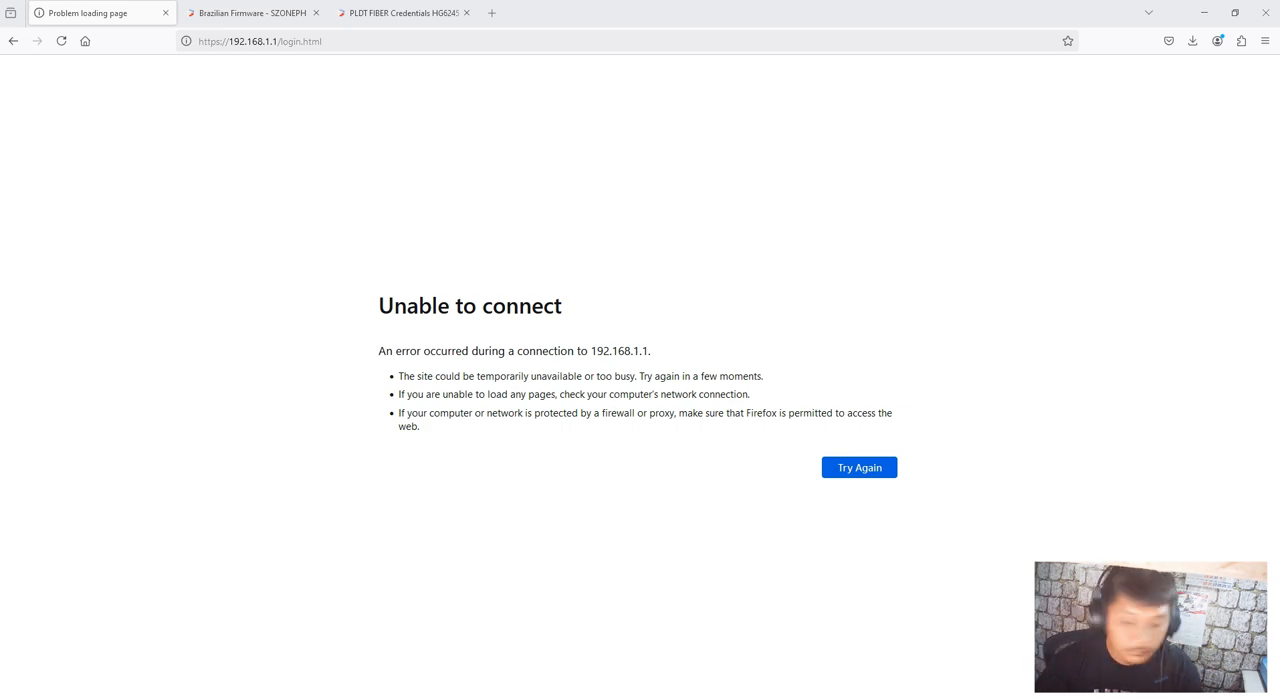
click(1188, 697)
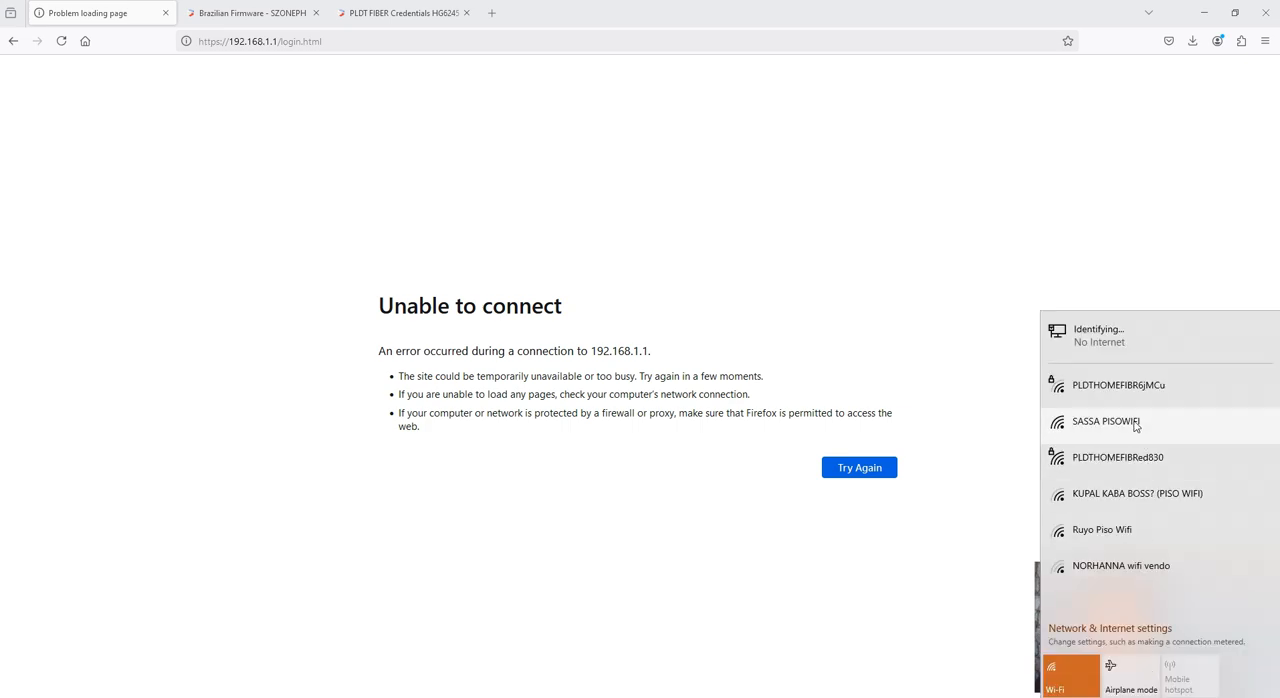
Load the router address 192.168.1.1/fh in place of the failed login page
click(340, 41)
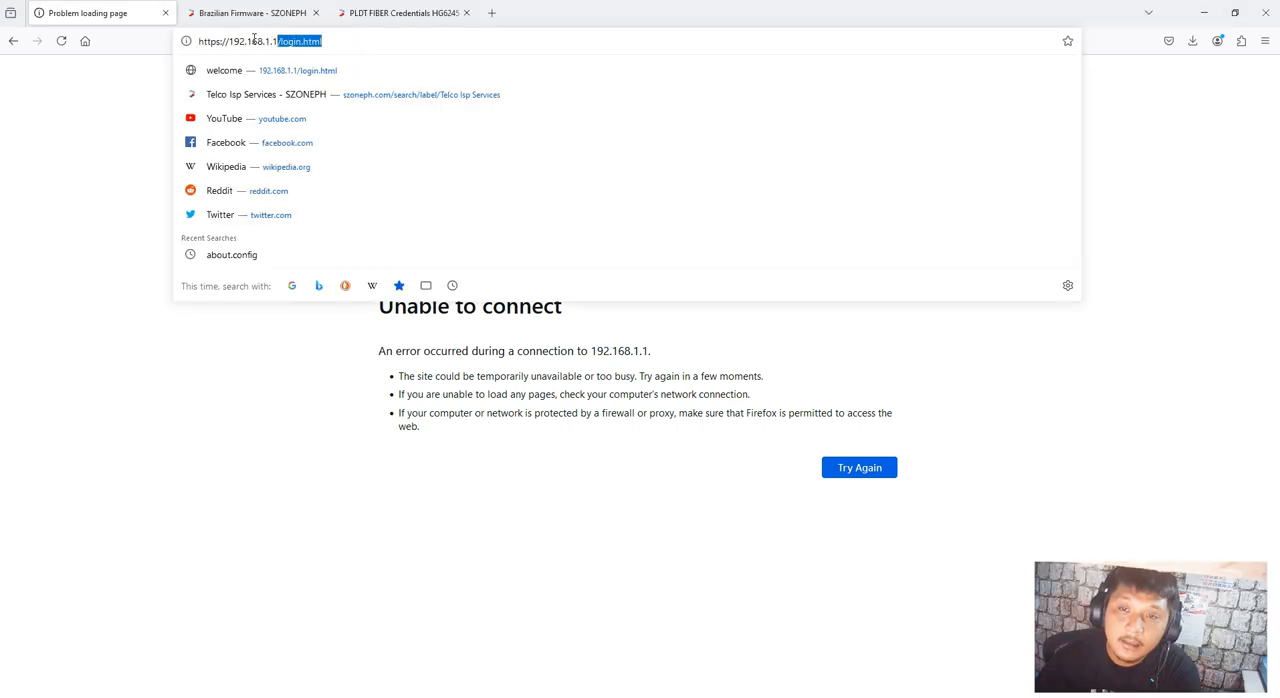
text(19)
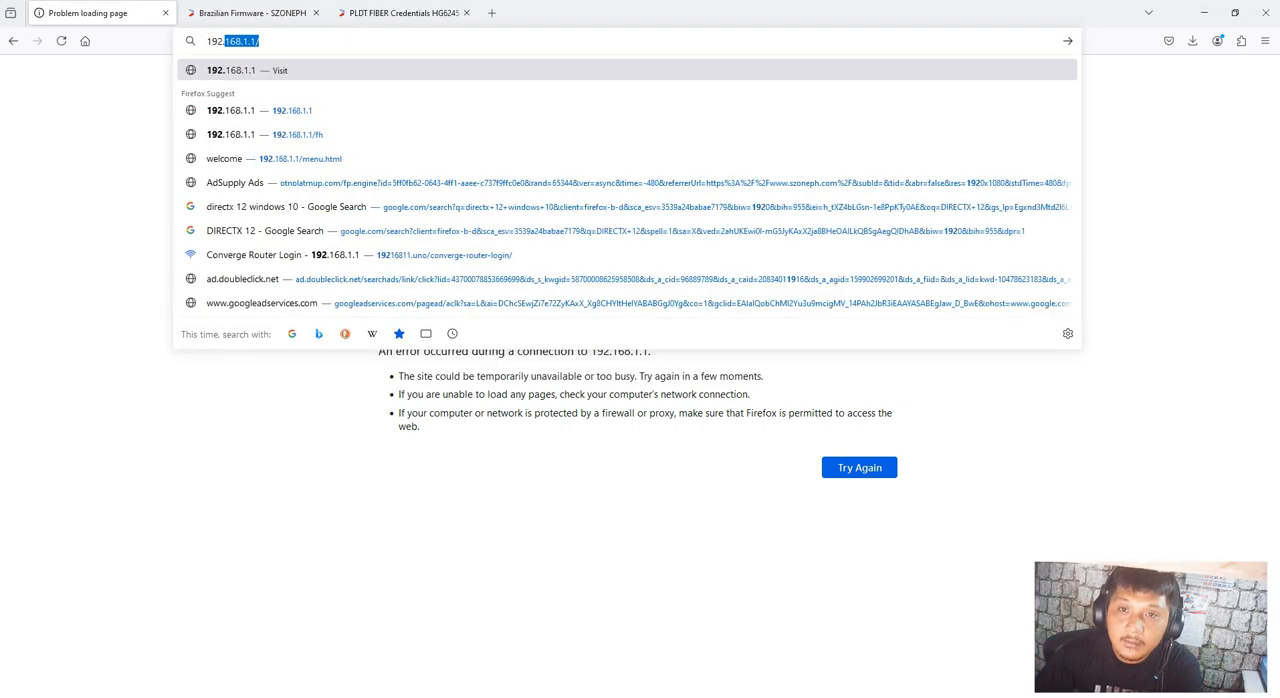
text(2.168.1.1)
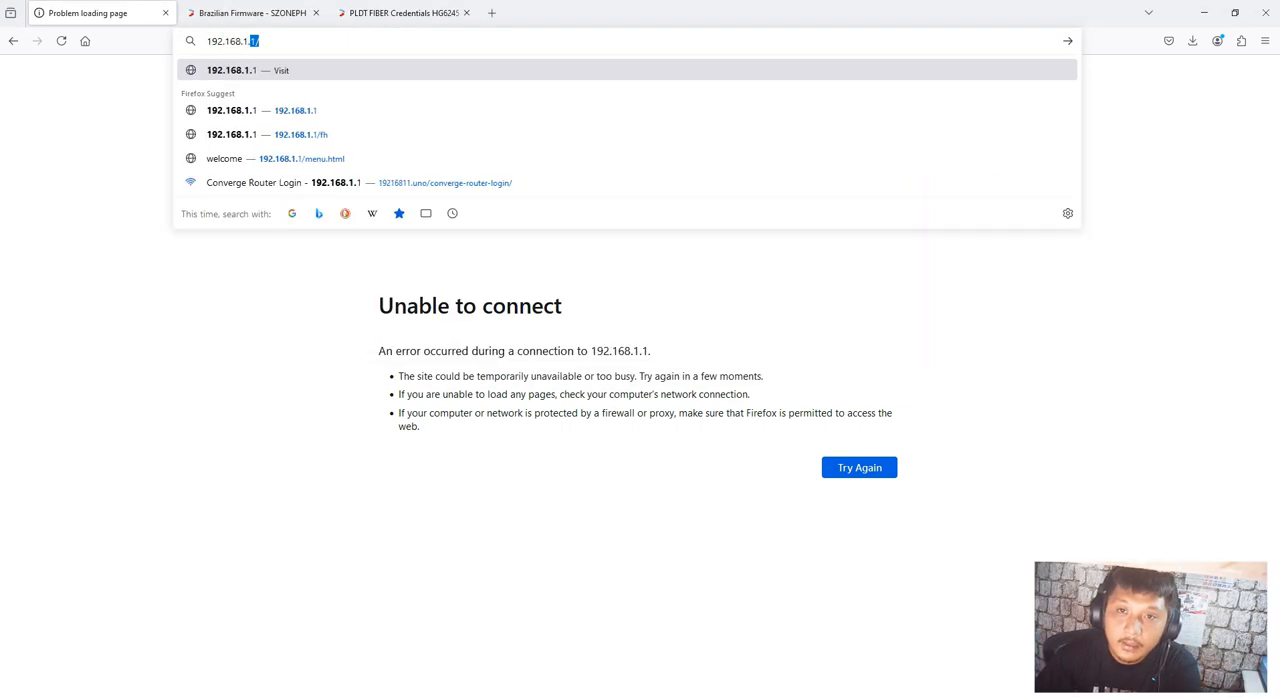
text(/fh)
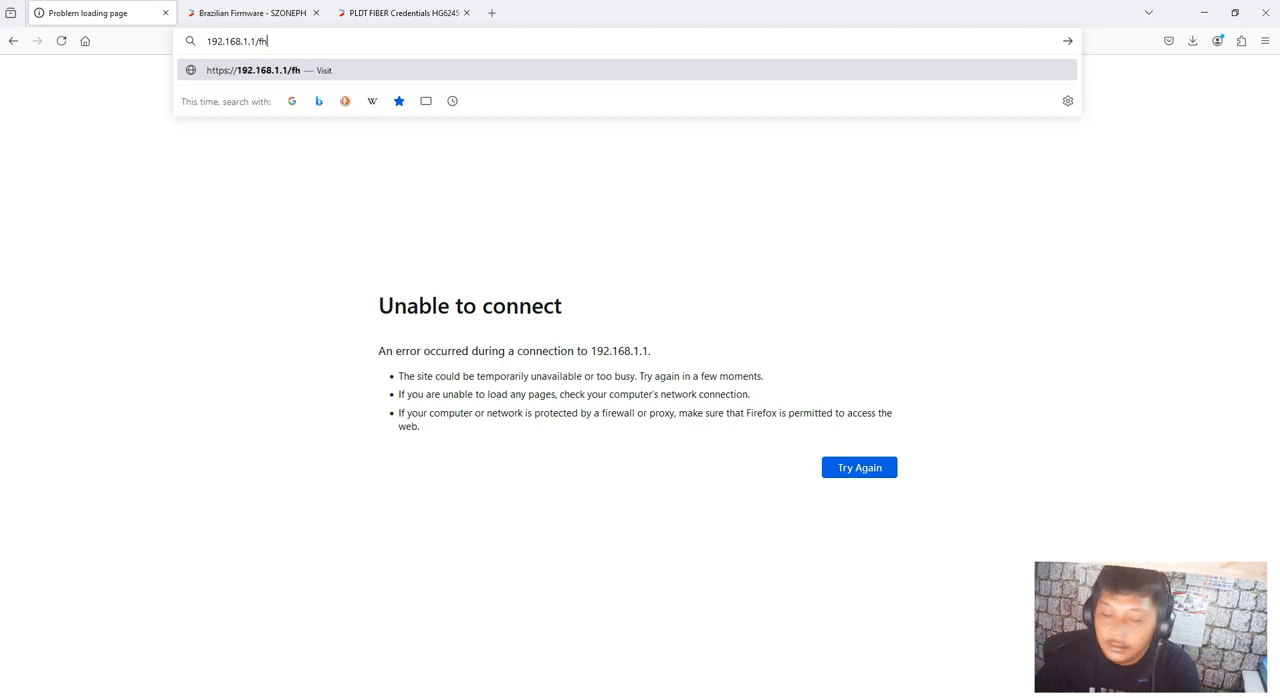
key(Return)
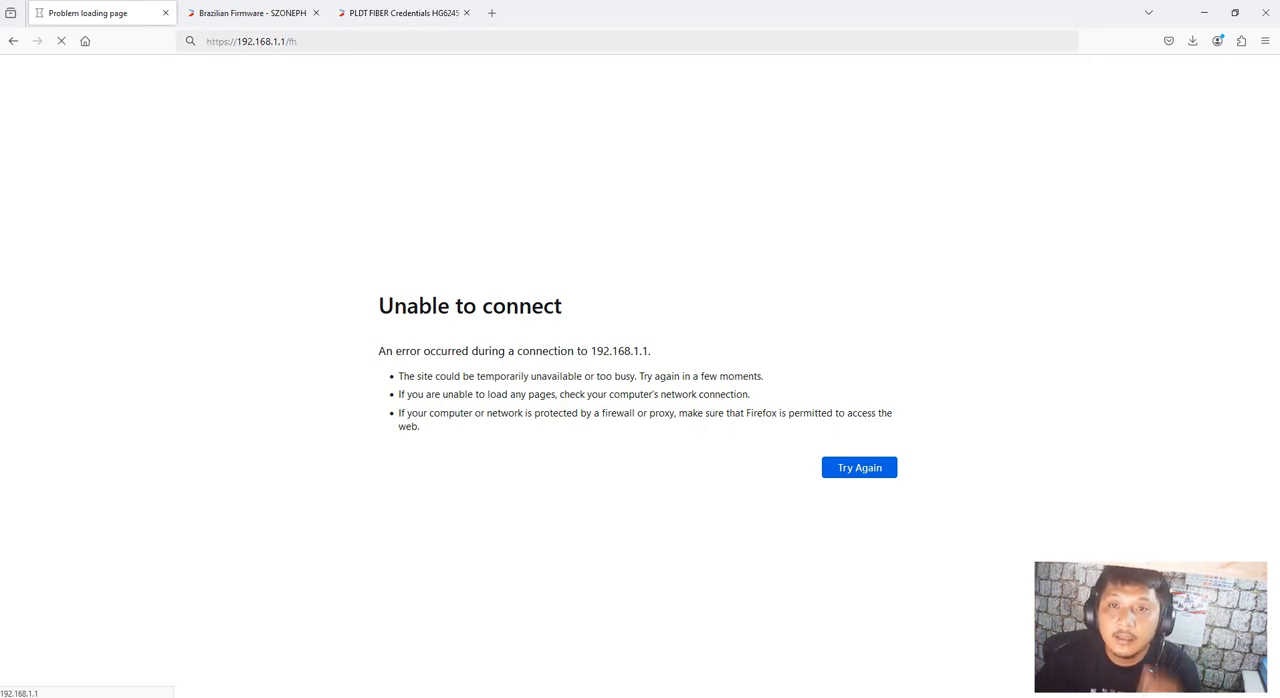
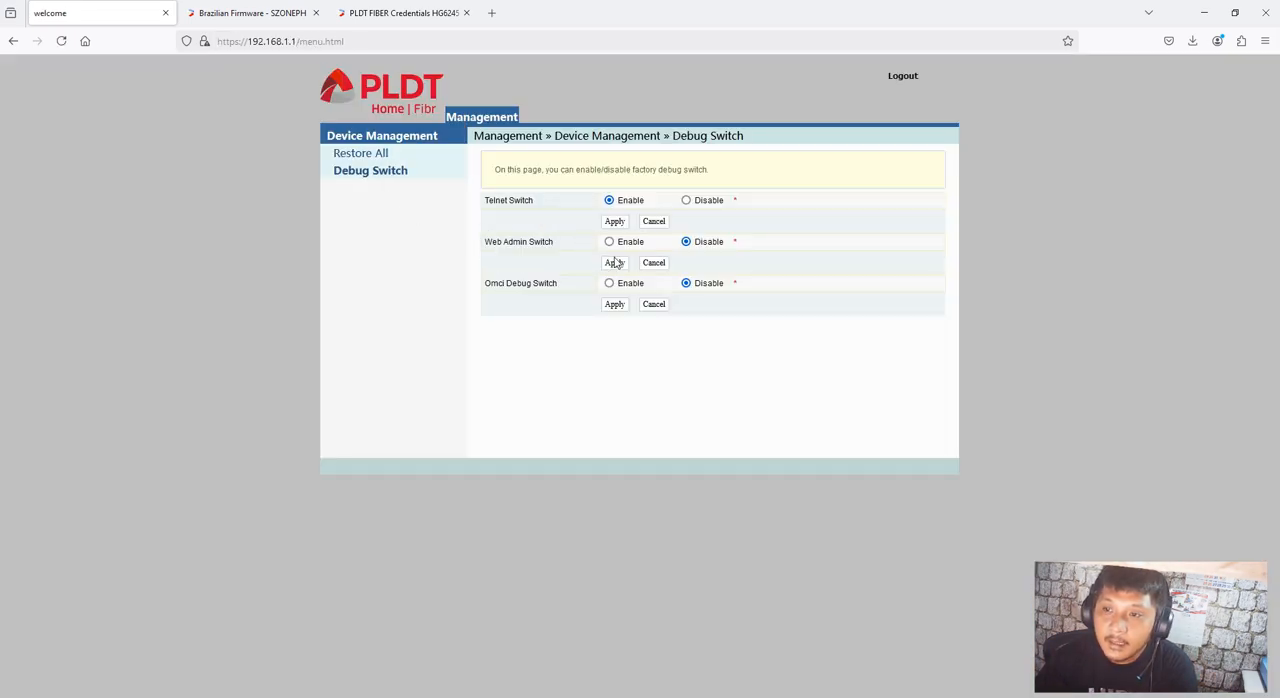
Enable the Web Admin Switch and apply it, and set the Omci Debug Switch to Enable
click(611, 242)
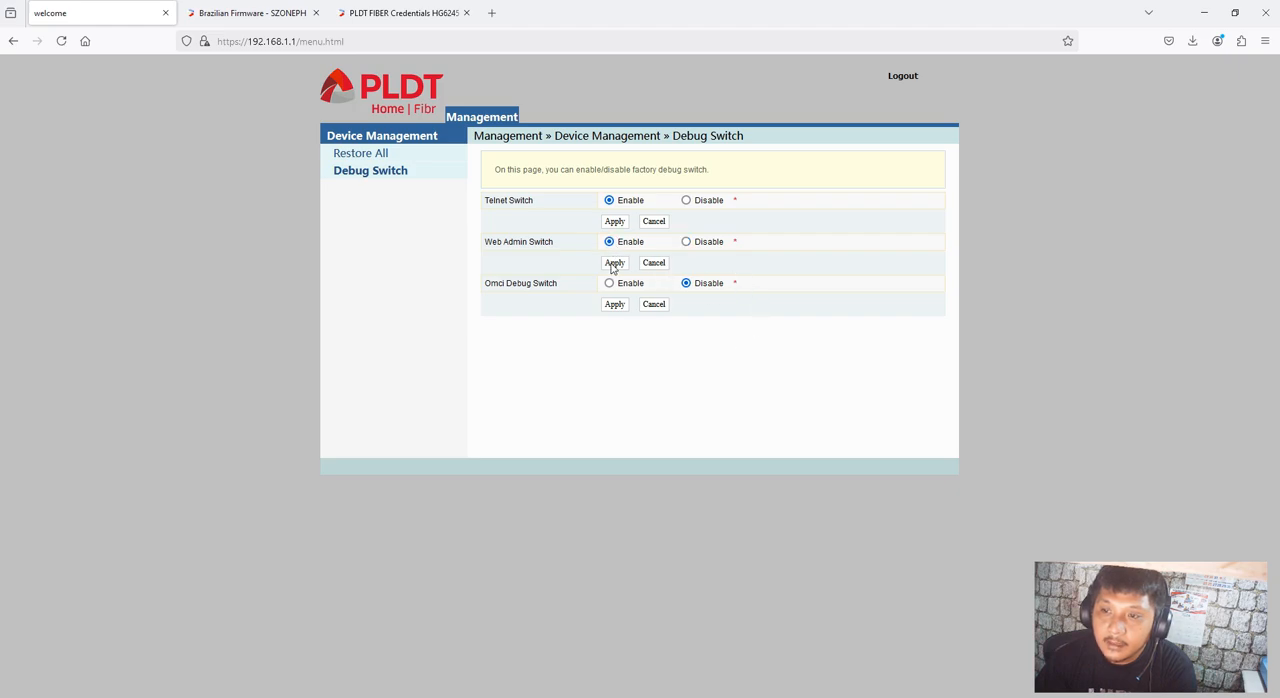
click(613, 263)
click(609, 284)
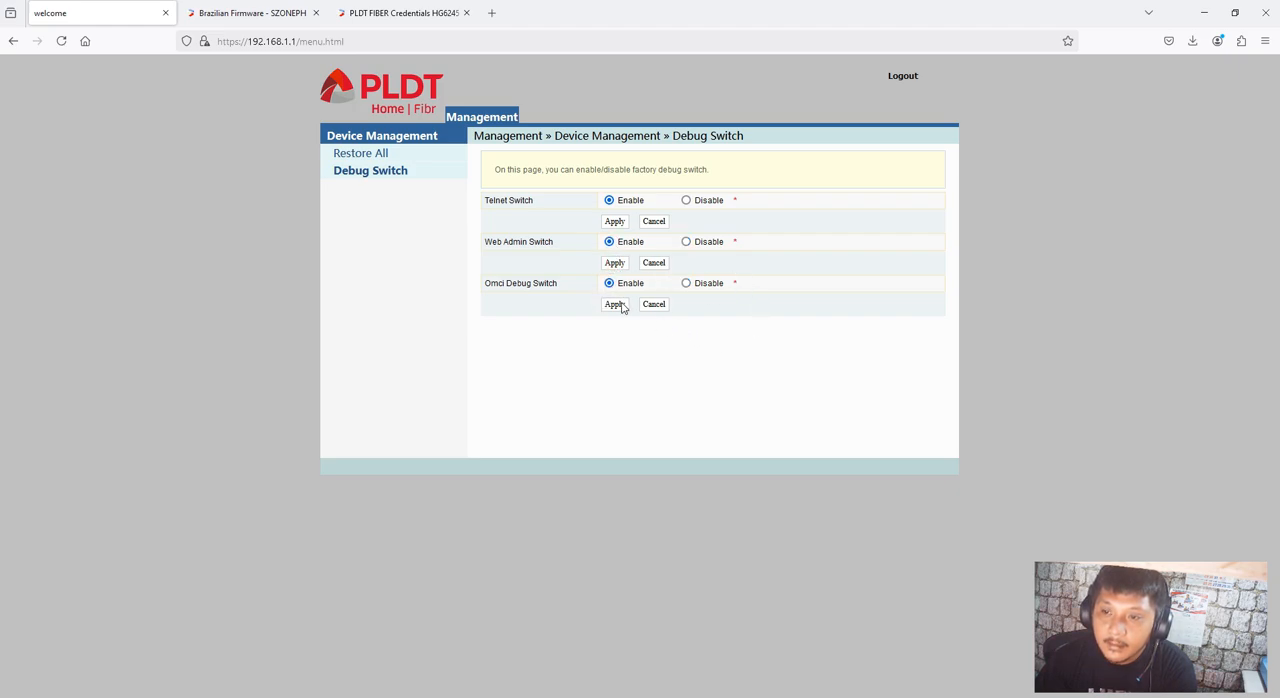
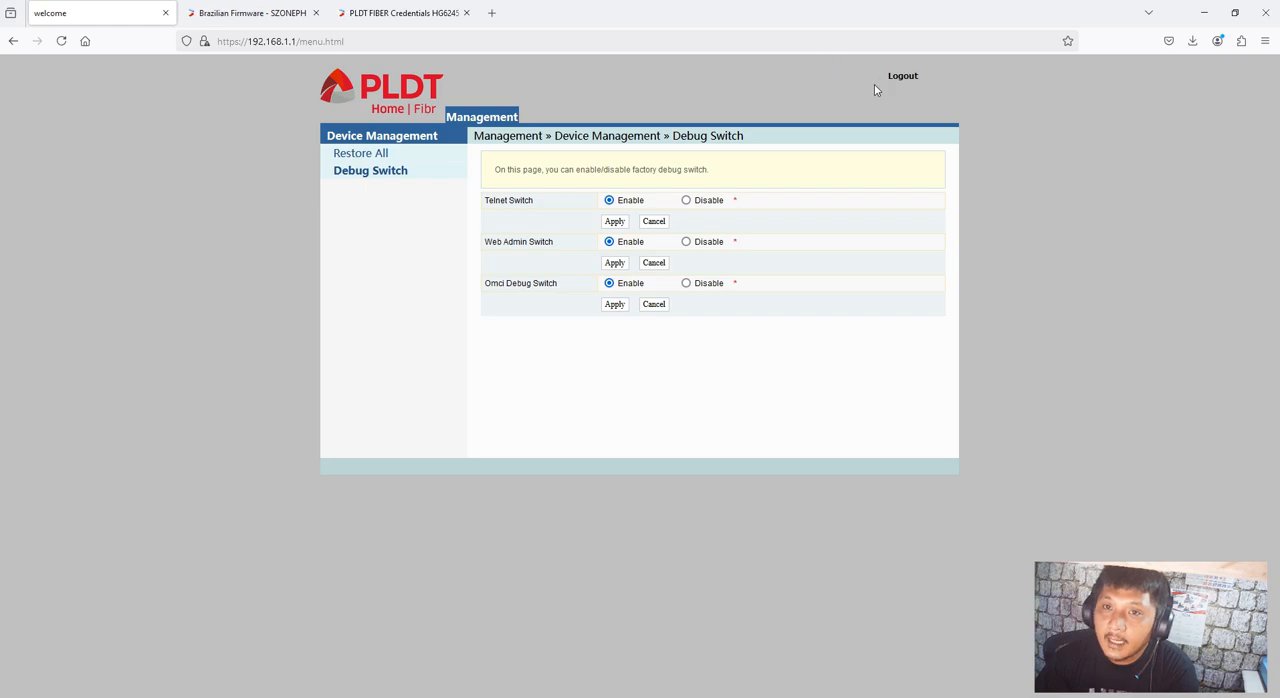
Log out of the router's factory debug management page at 192.168.1.1
click(902, 77)
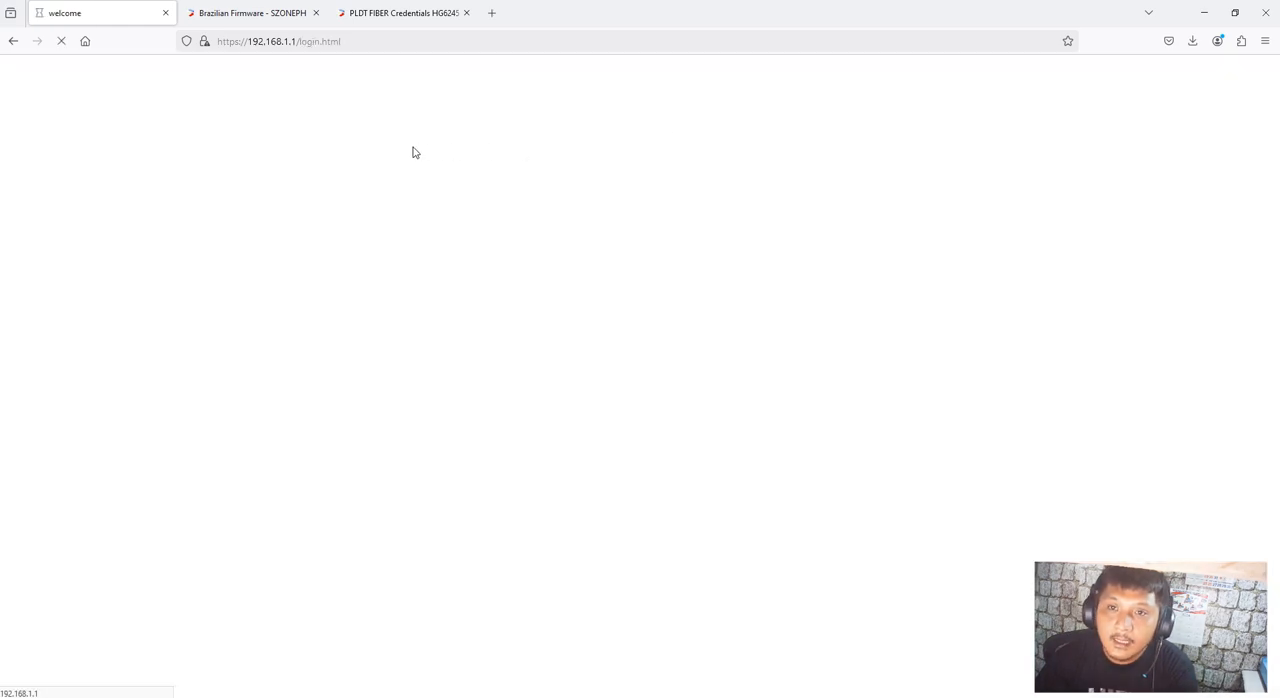
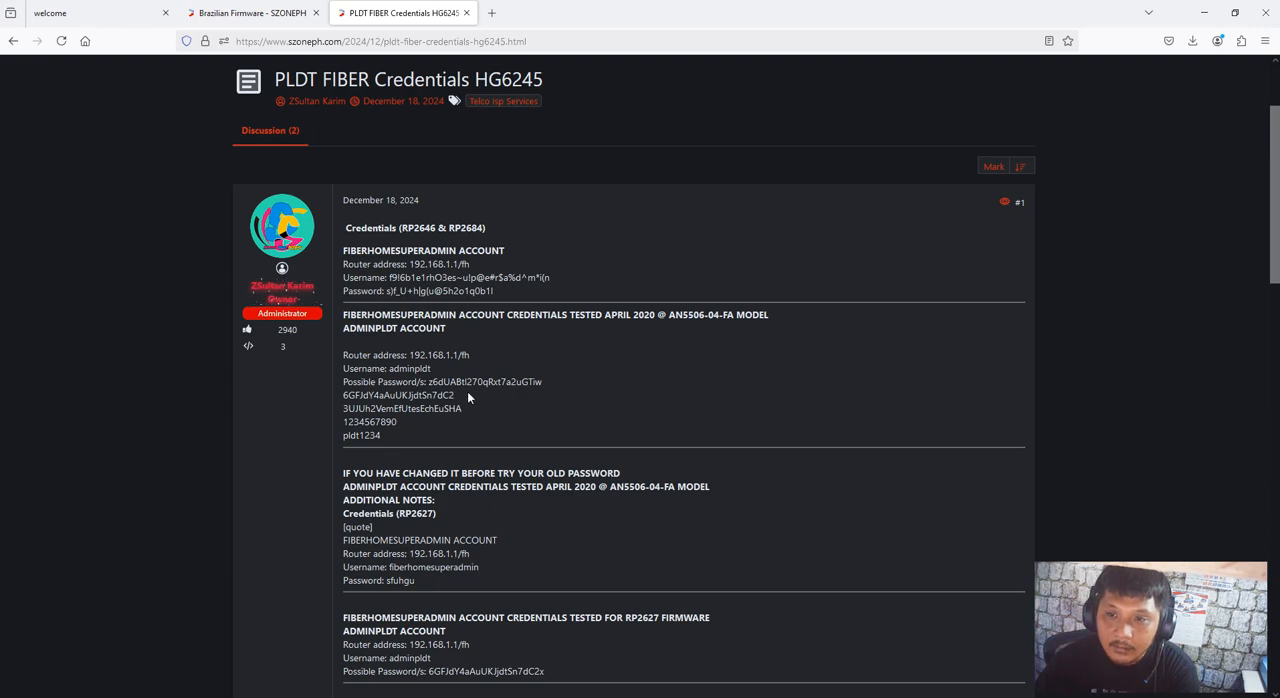
scroll(467, 397, up, 1)
scroll(463, 425, down, 1)
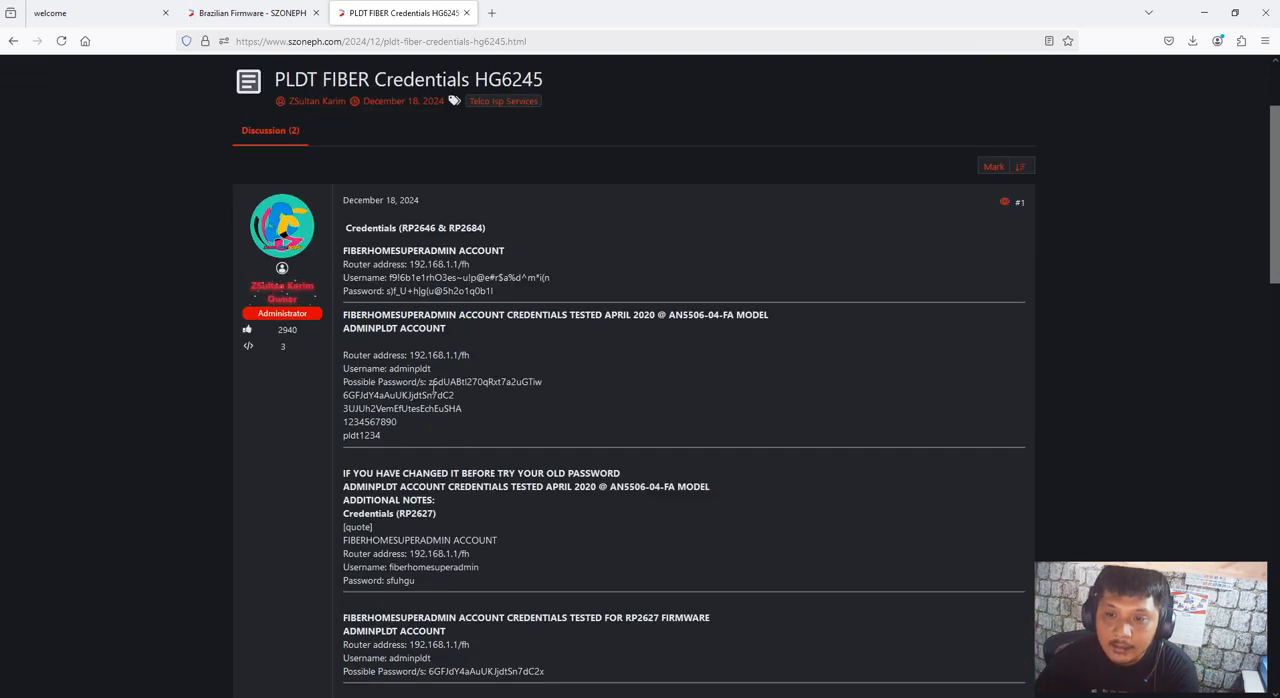
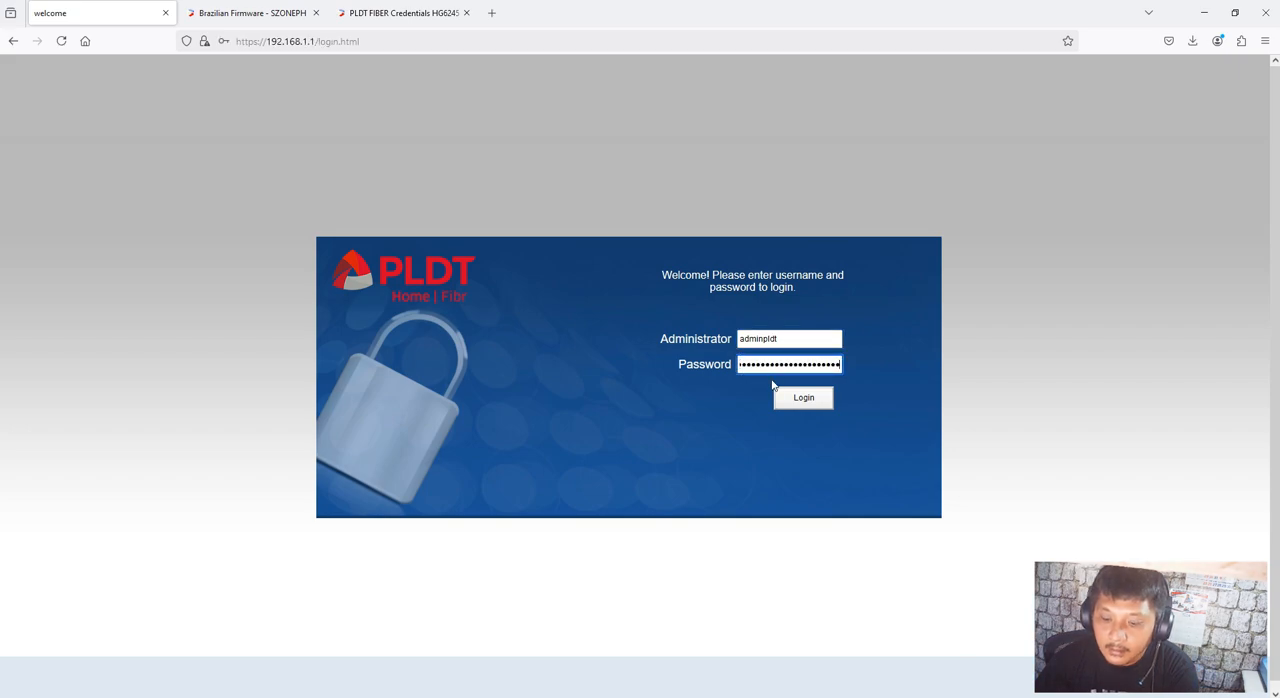
Submit the filled-in administrator username and password to log in to the PLDT router's management page
click(791, 398)
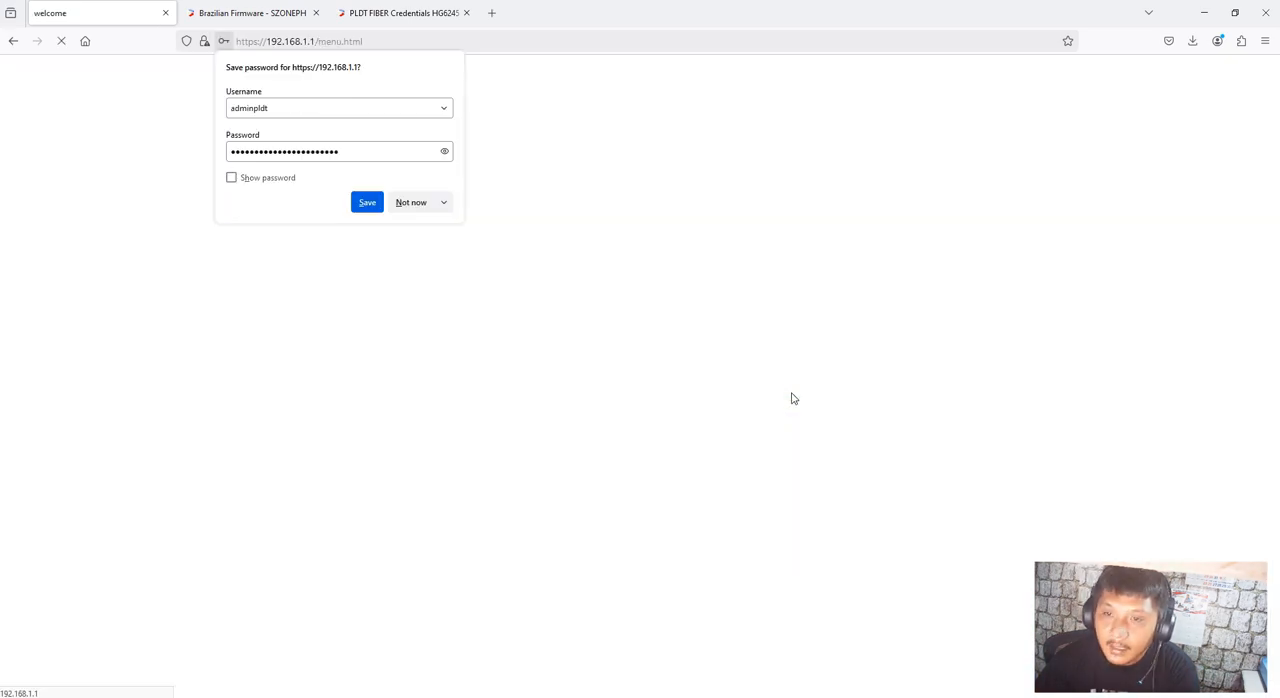
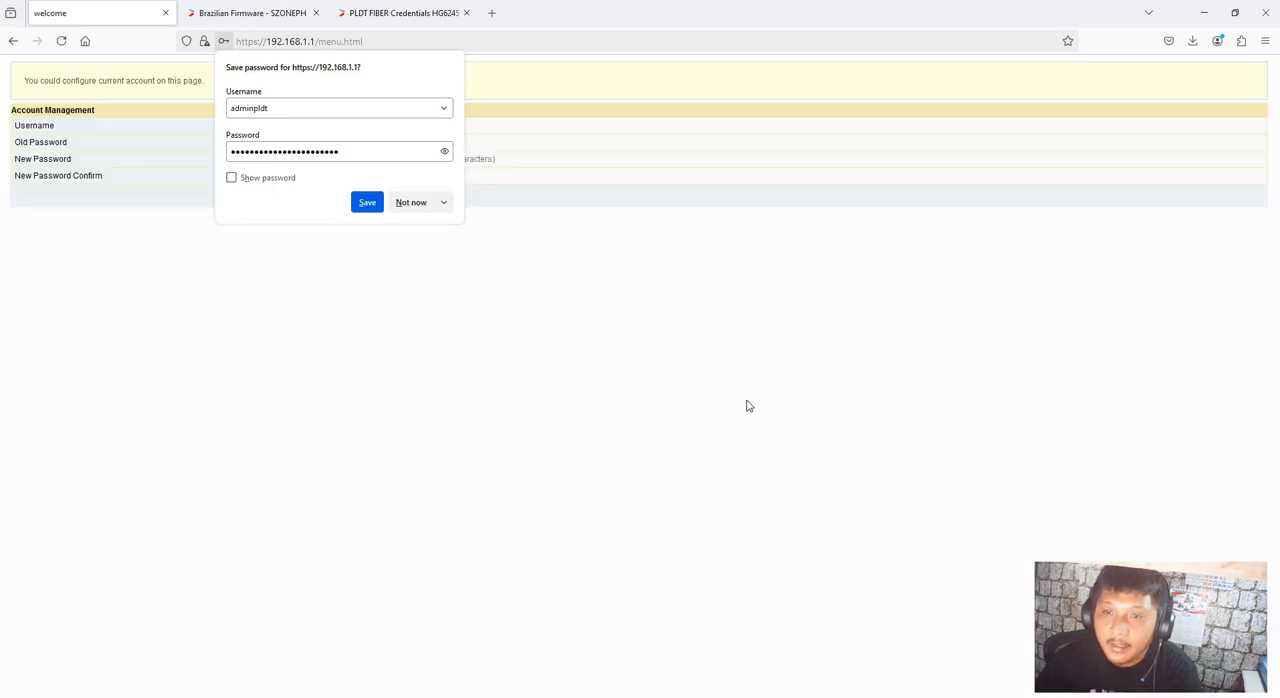
Decline saving the login in the browser and fill in the account's old password
click(397, 205)
click(358, 142)
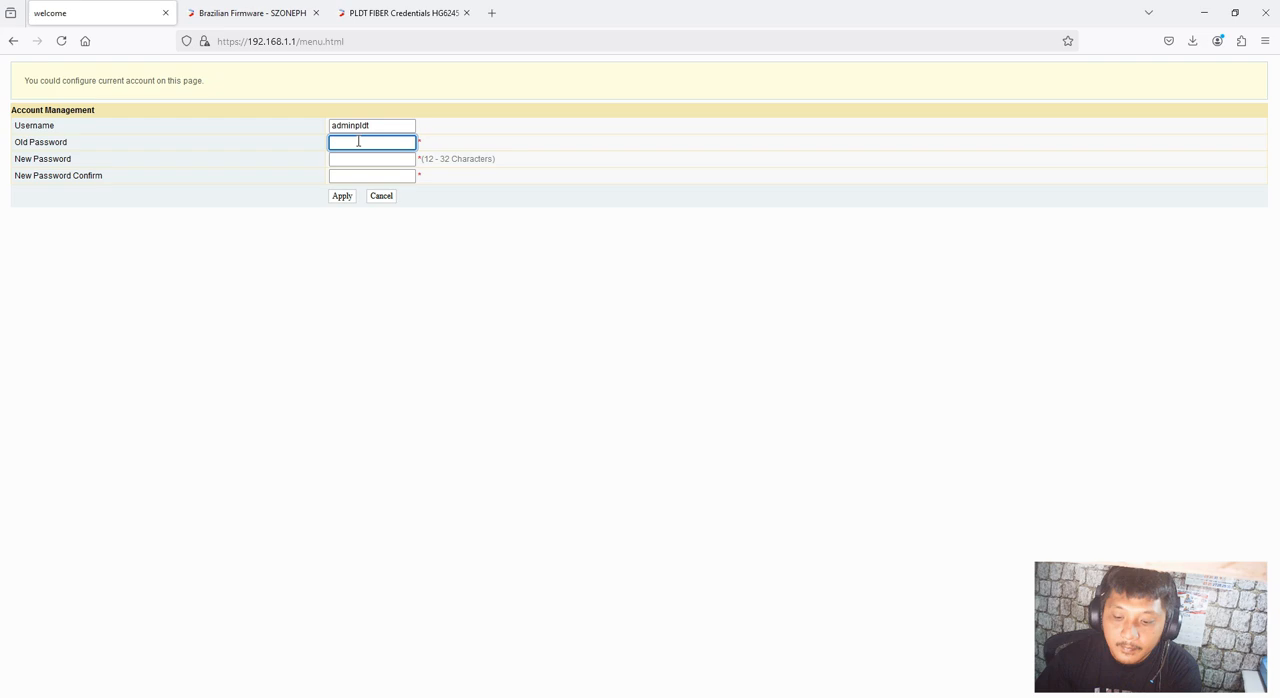
key(ctrl+v)
Enter a new account password of 12 characters and repeat it in the confirmation field
click(362, 160)
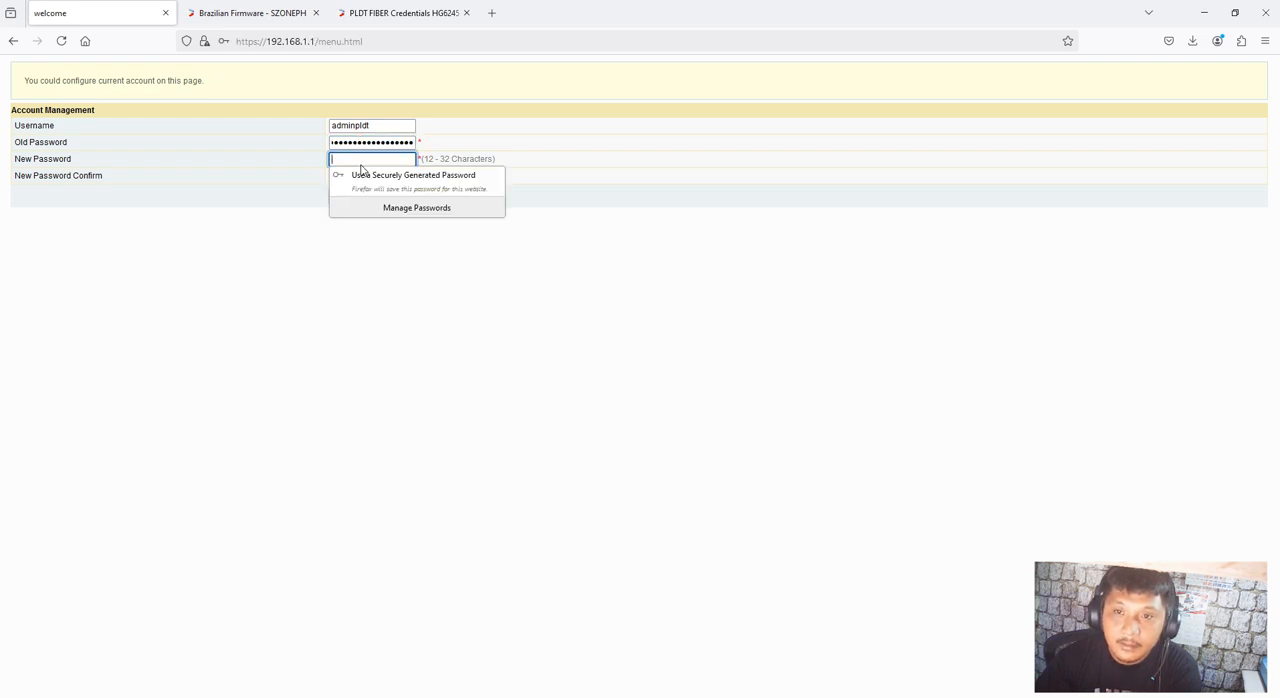
text(●)
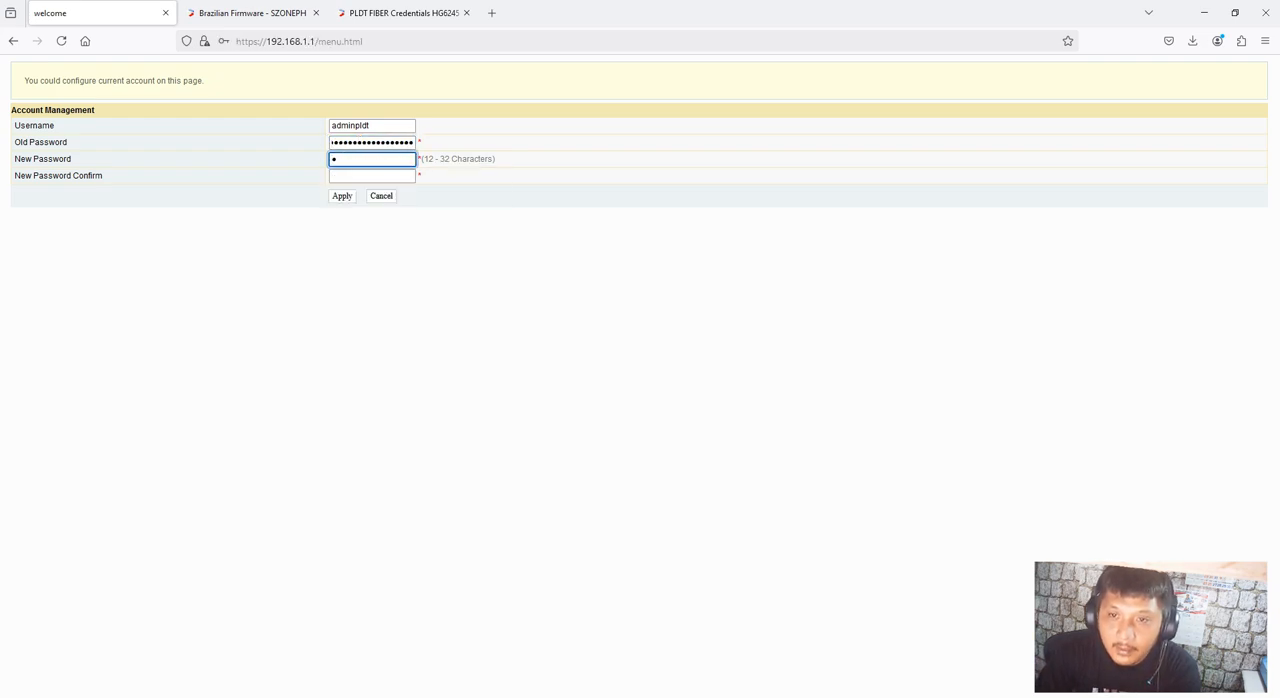
text(●●●●)
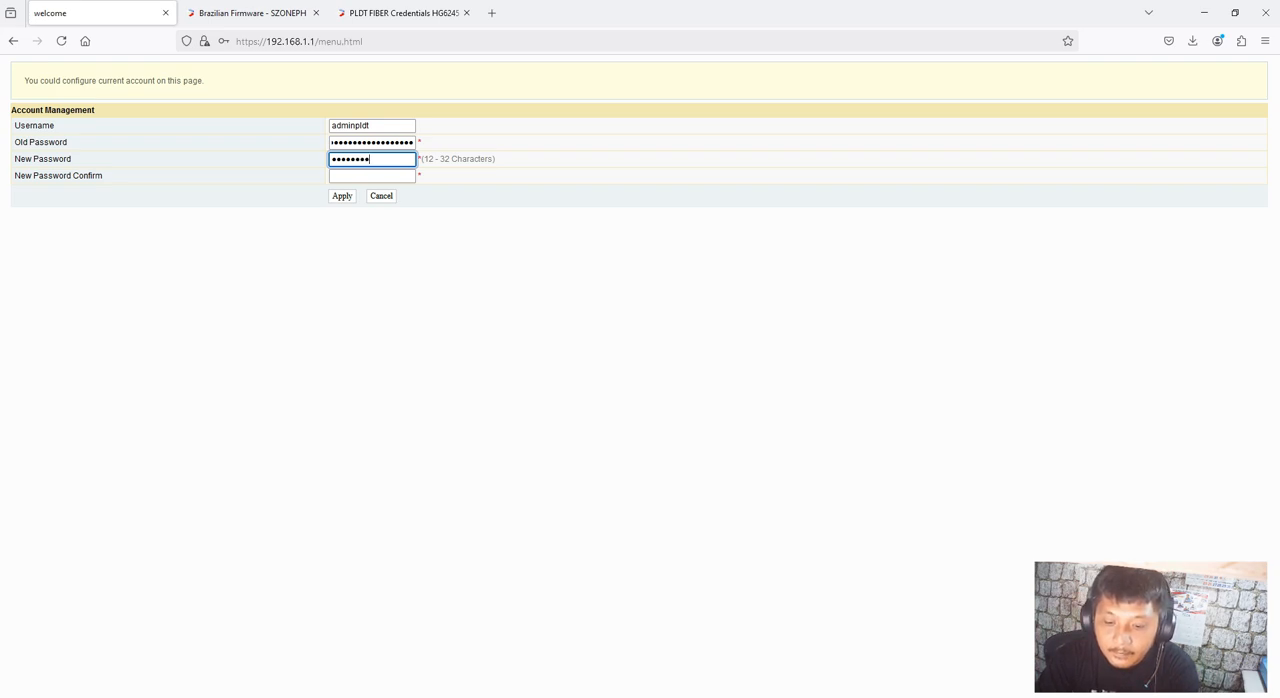
key(BackSpace)
key(BackSpace)
key(BackSpace)
key(BackSpace)
text(●)
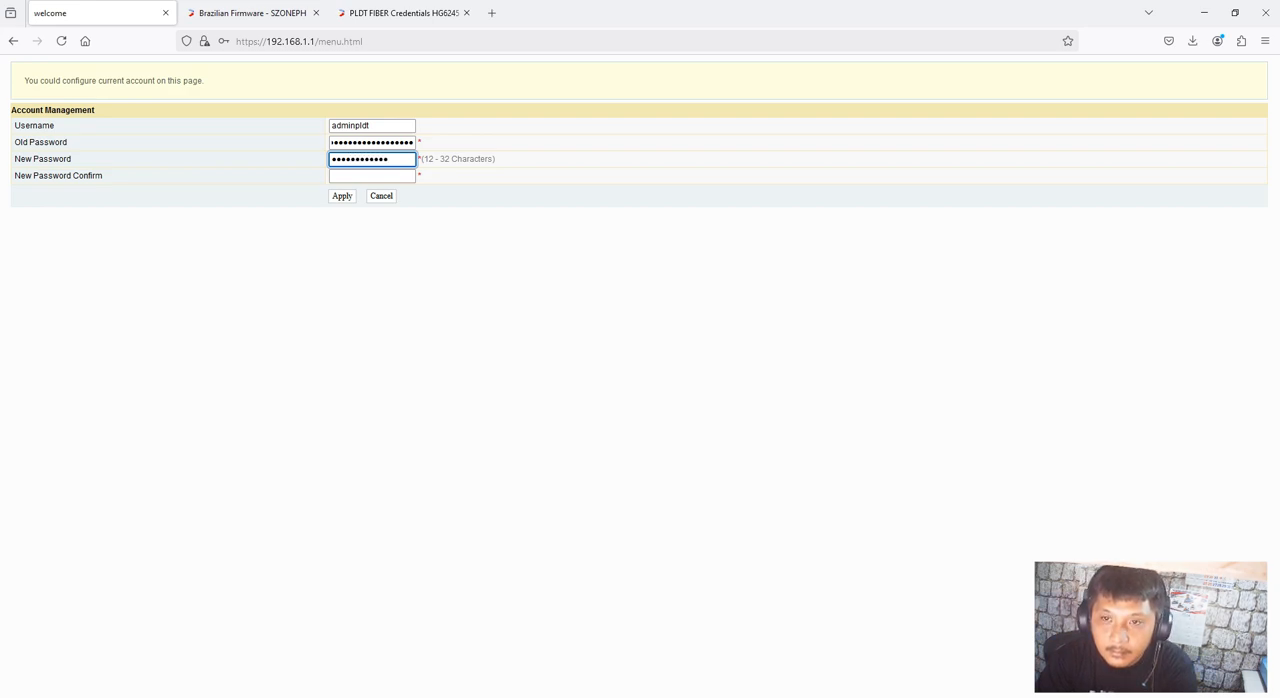
click(372, 176)
text(●●)
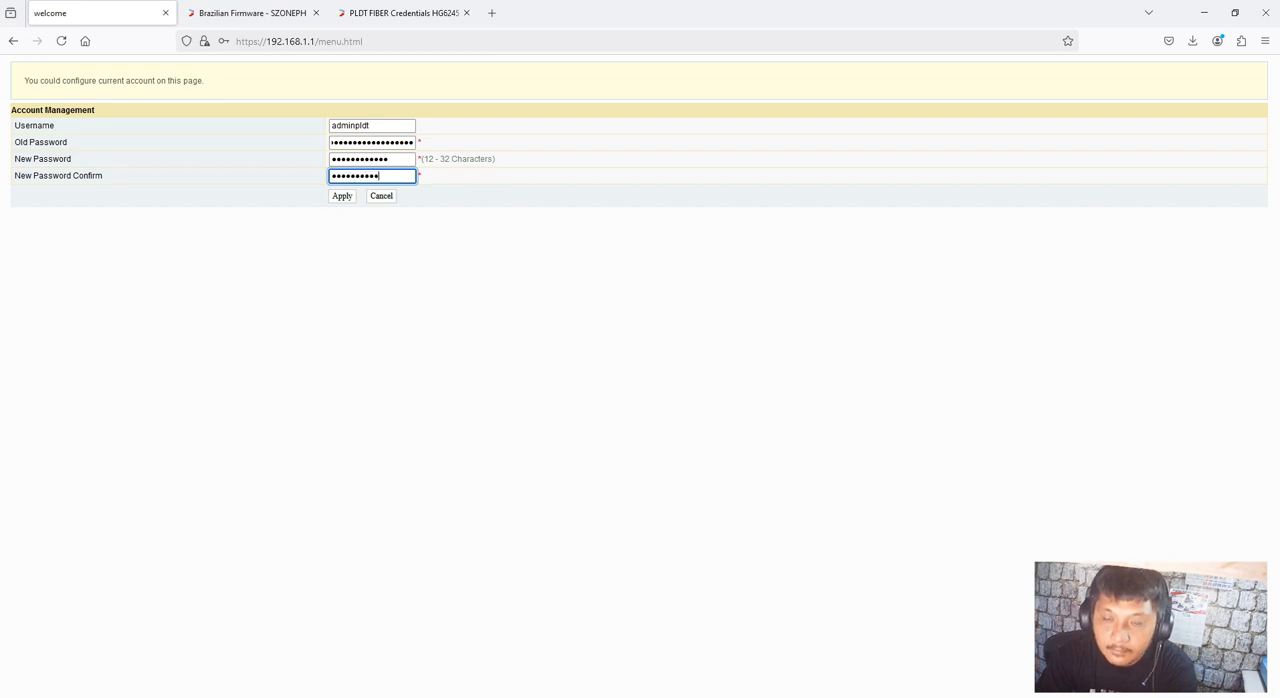
Apply the account password change and go back to the router's login page
click(336, 199)
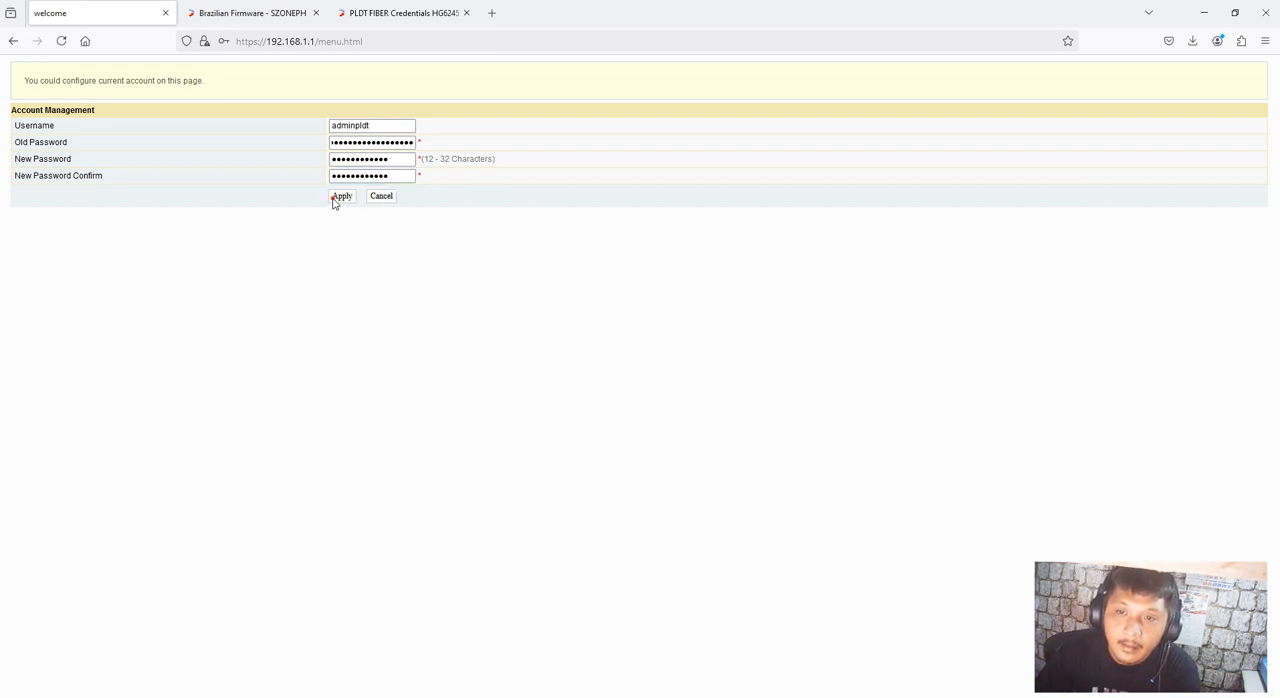
click(409, 209)
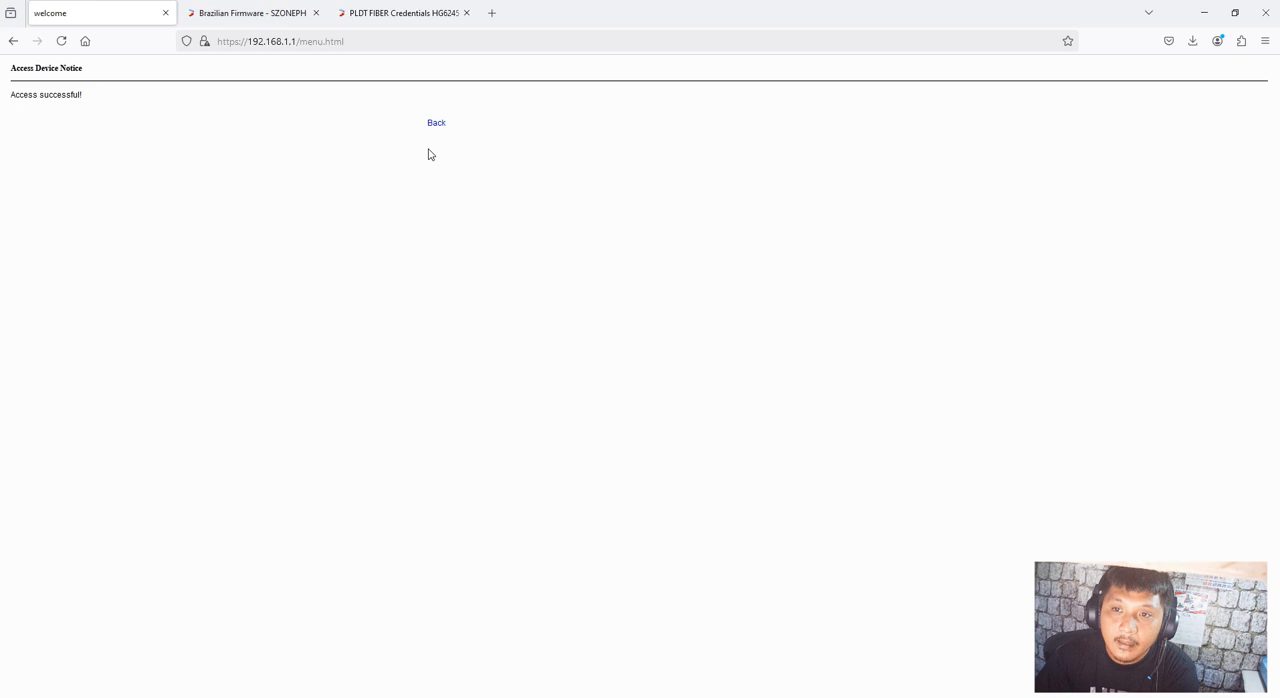
click(437, 122)
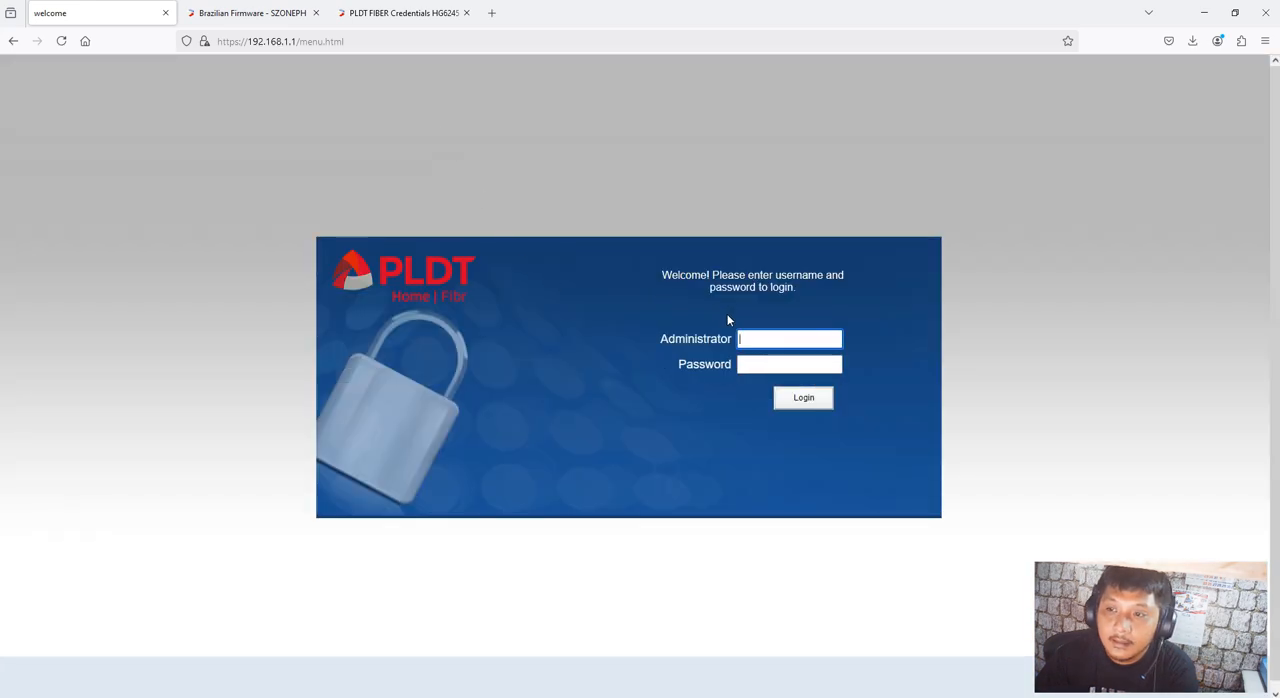
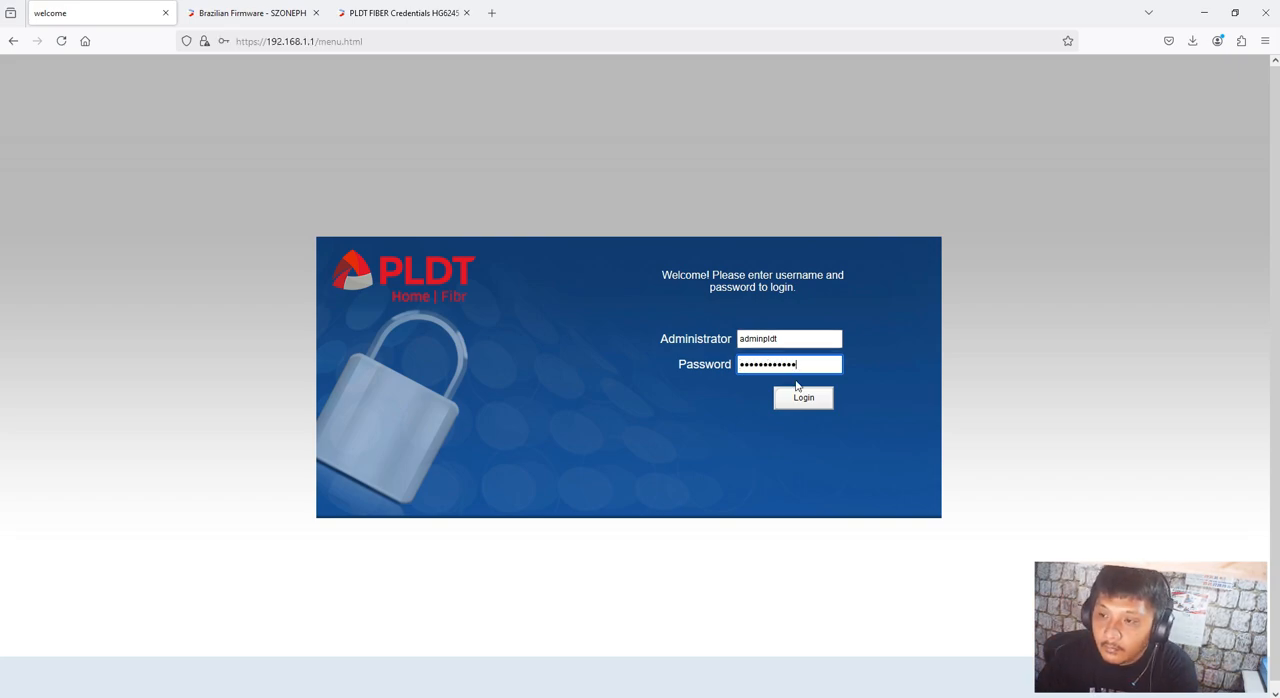
Log in to the router as adminpldt with the credentials already filled in and dismiss the browser's offer to save the login
click(801, 397)
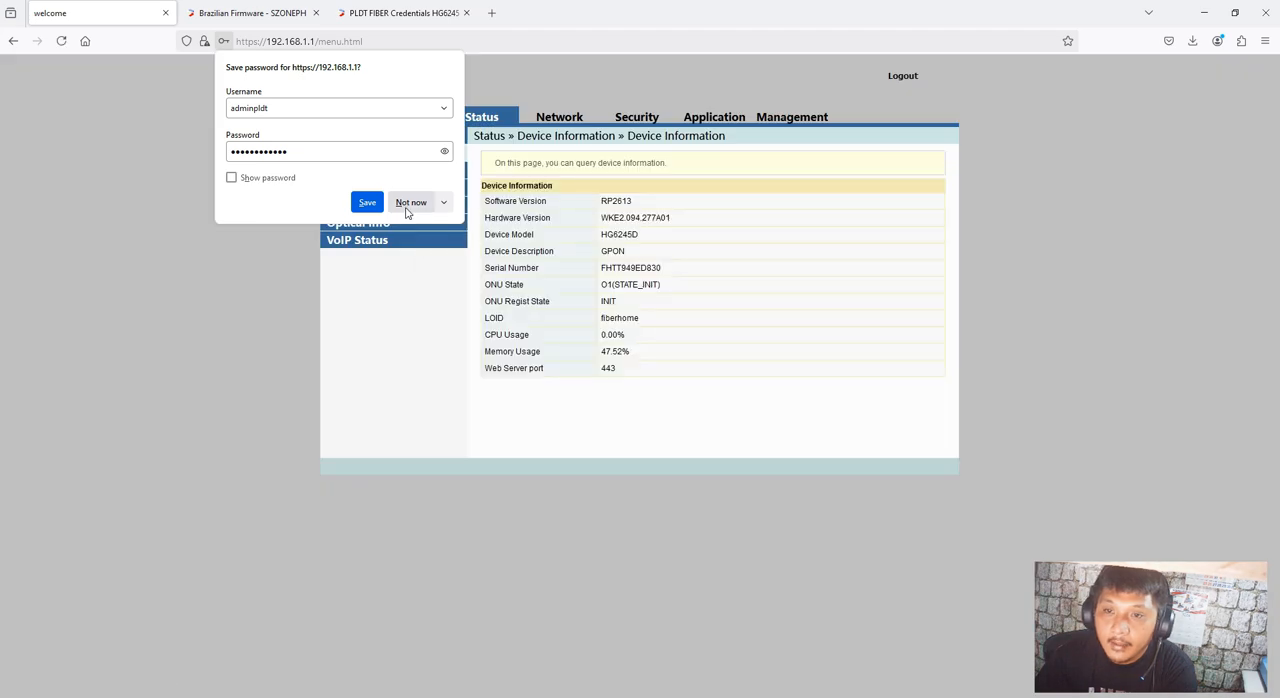
click(410, 203)
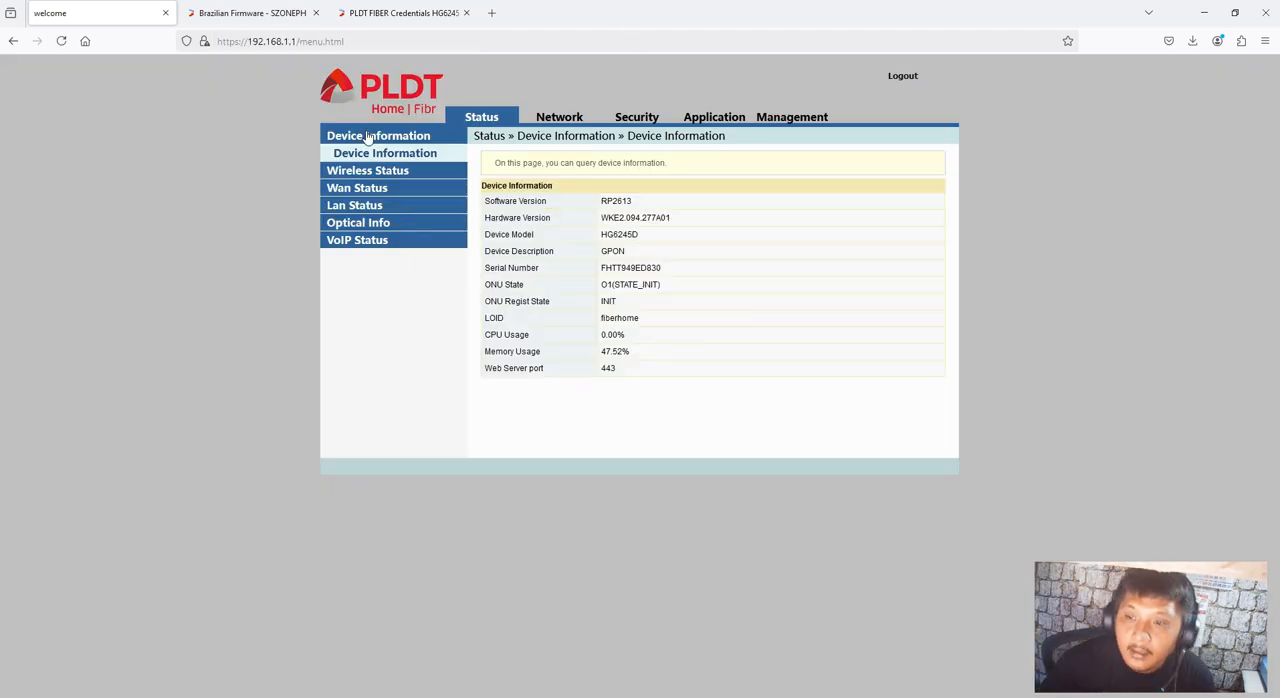
Look through the router's management, application and security sections, the Local Upgrade page and the device's software version
click(771, 118)
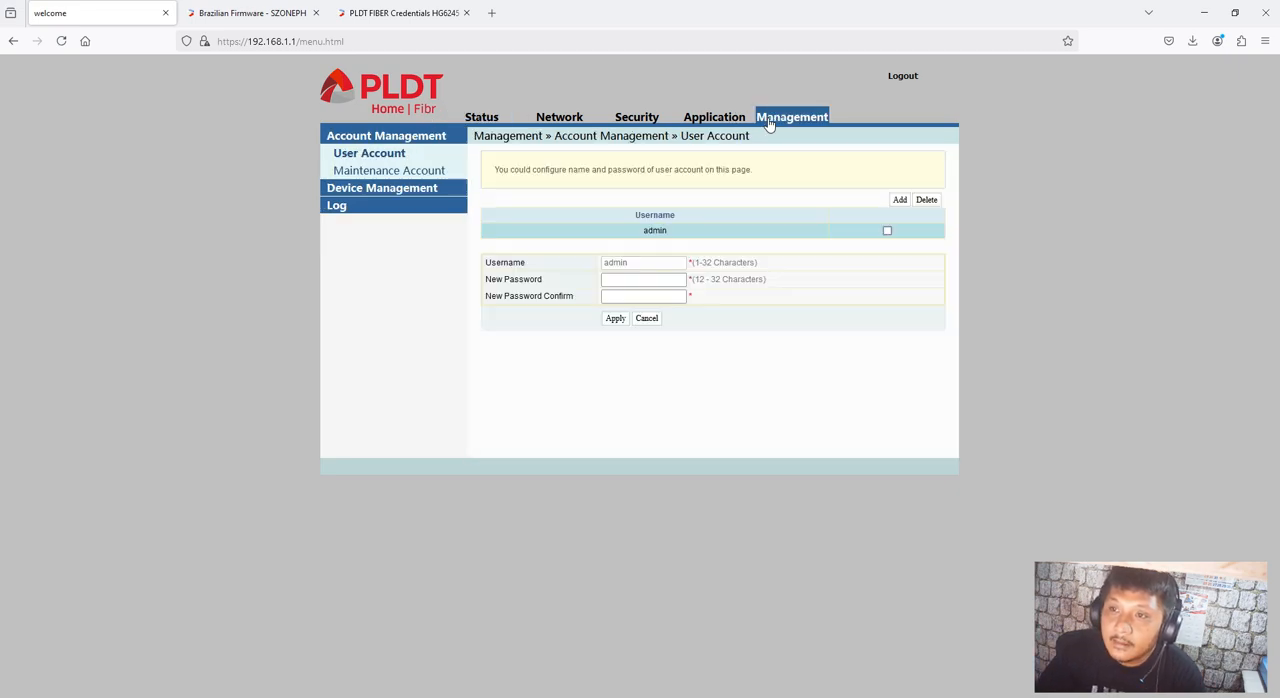
click(710, 120)
click(641, 118)
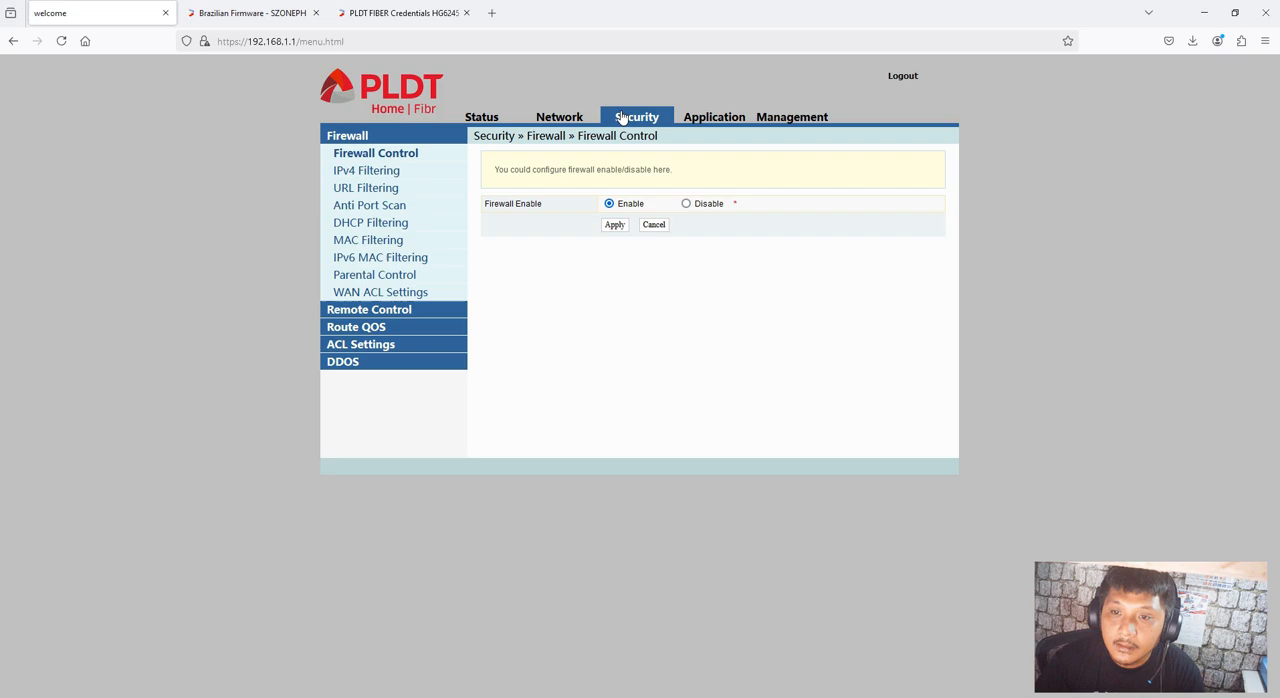
click(794, 120)
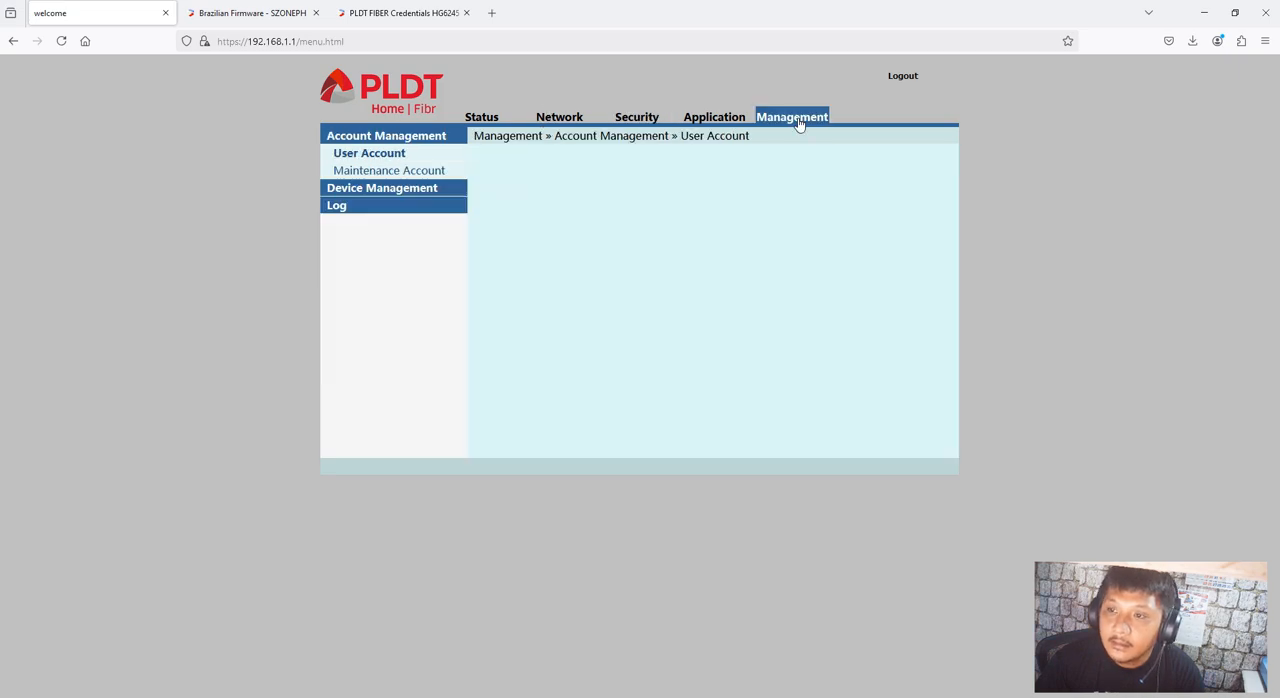
click(453, 192)
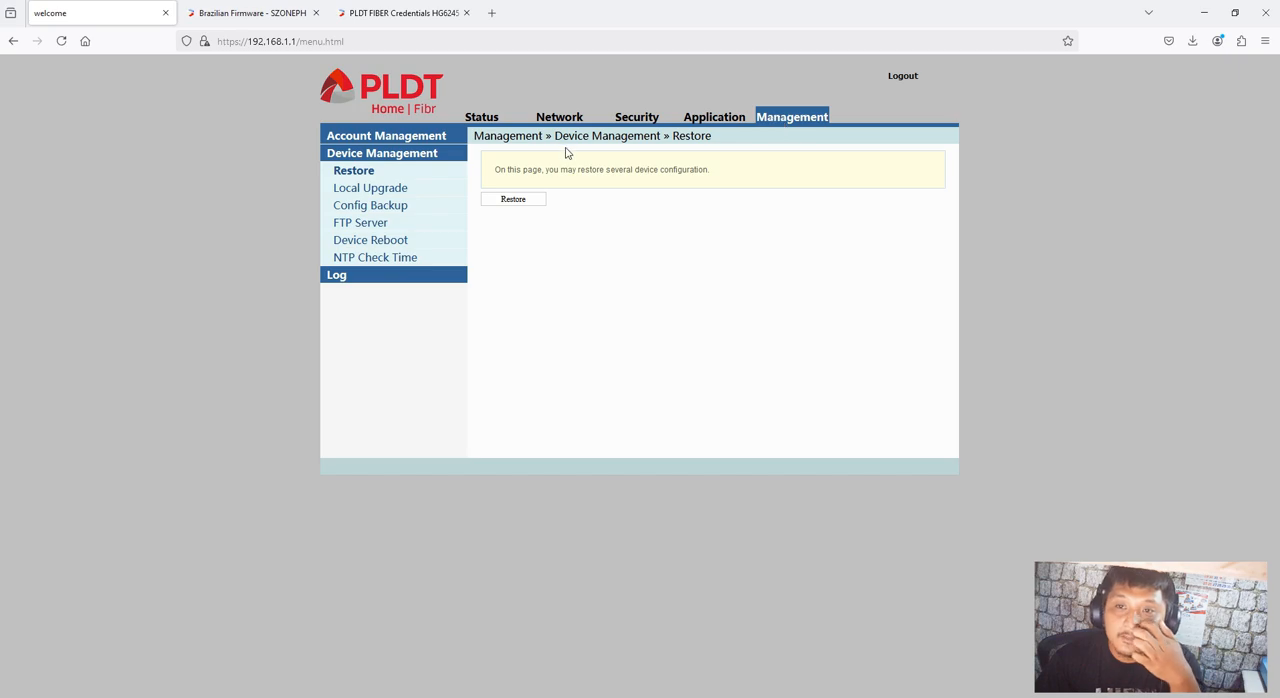
click(381, 192)
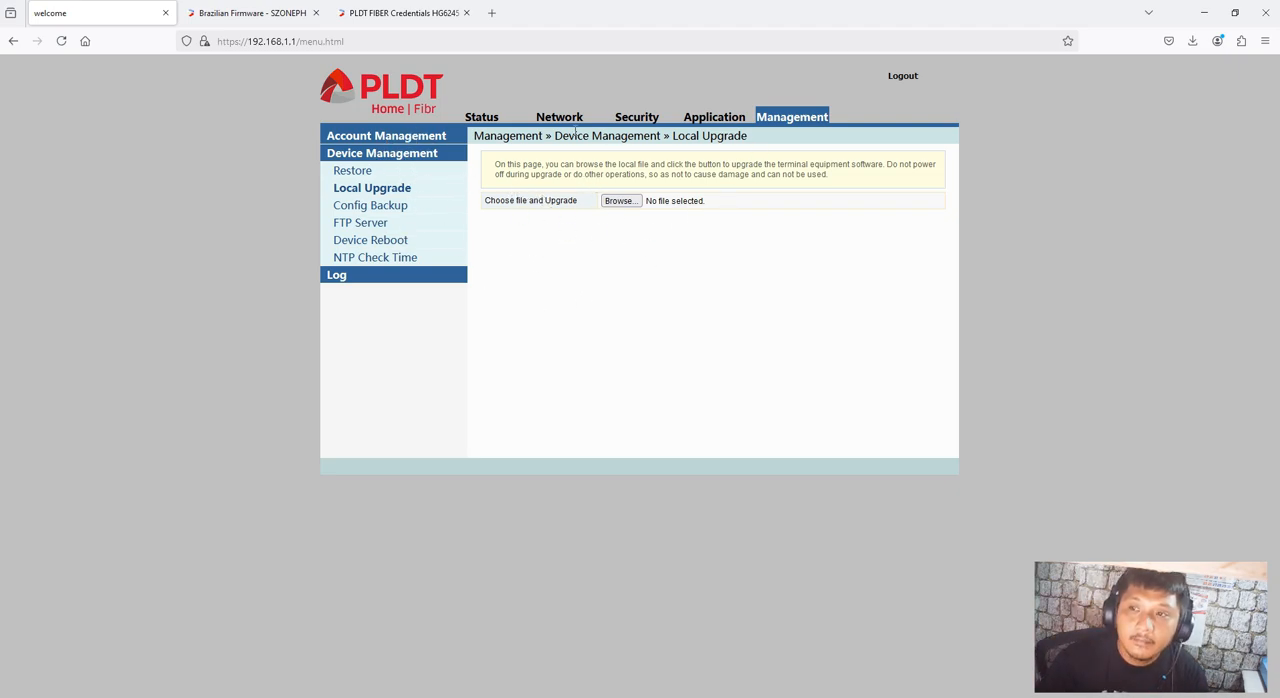
click(482, 118)
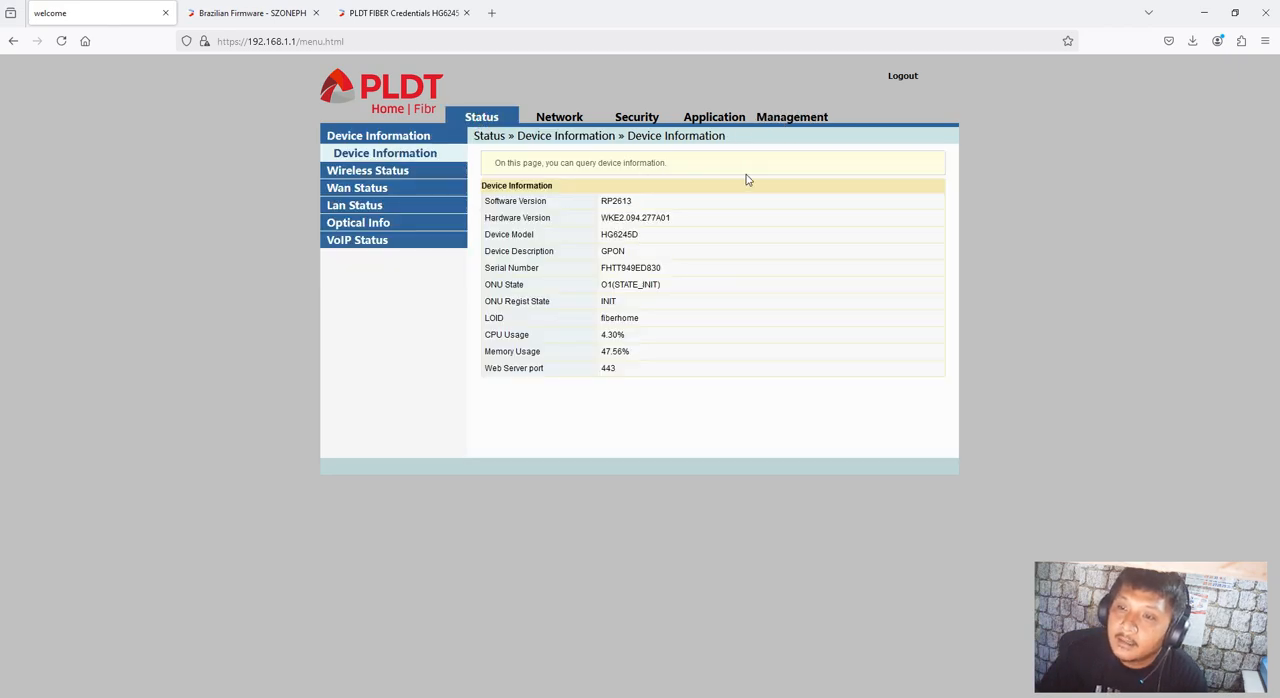
Open the Local Upgrade page in the router's device management section
click(815, 117)
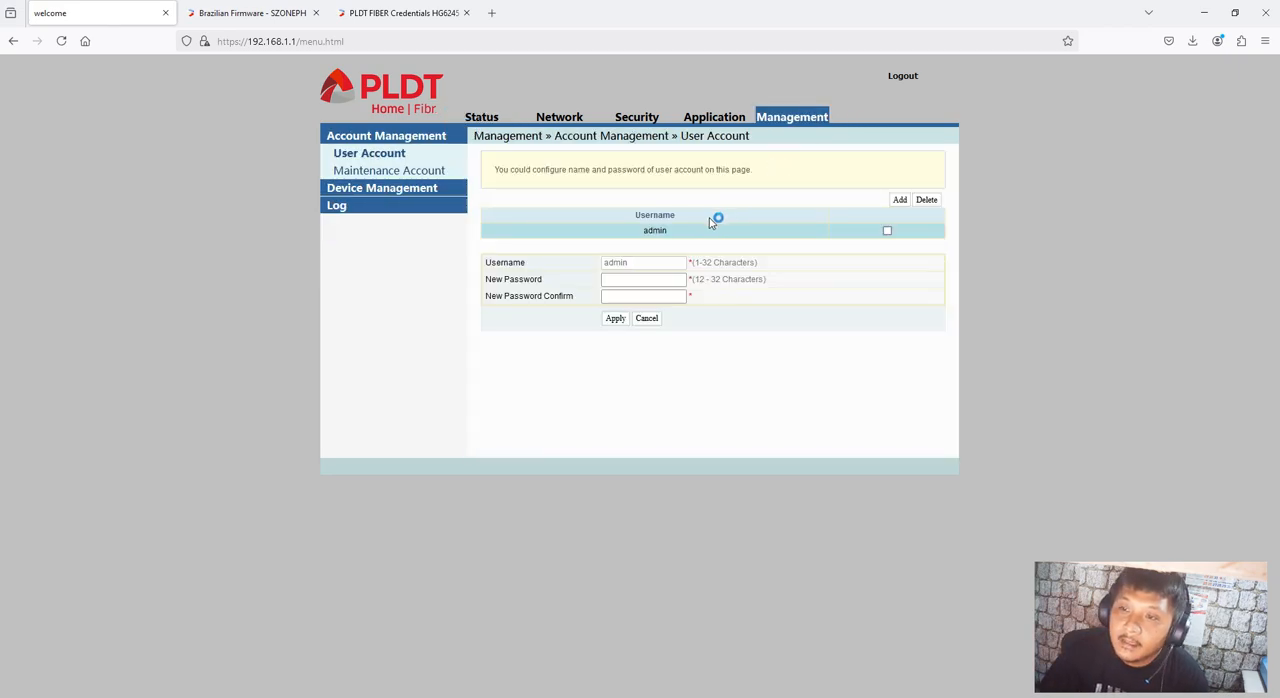
click(377, 190)
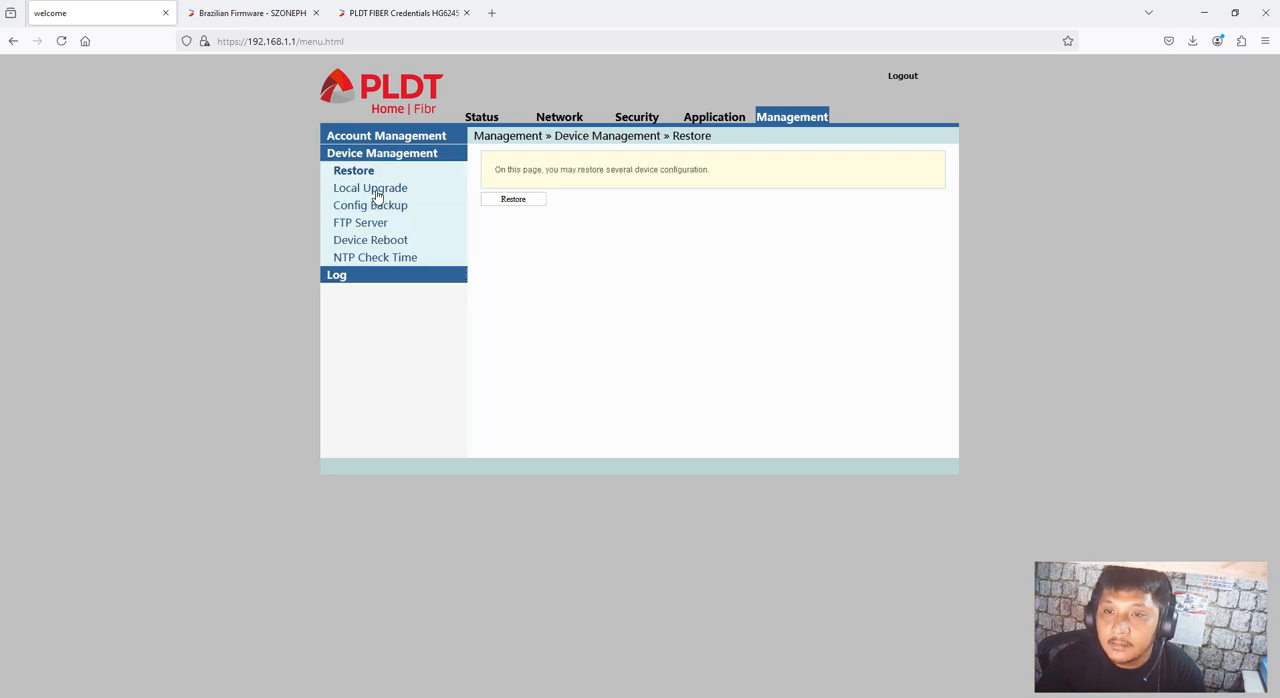
click(372, 190)
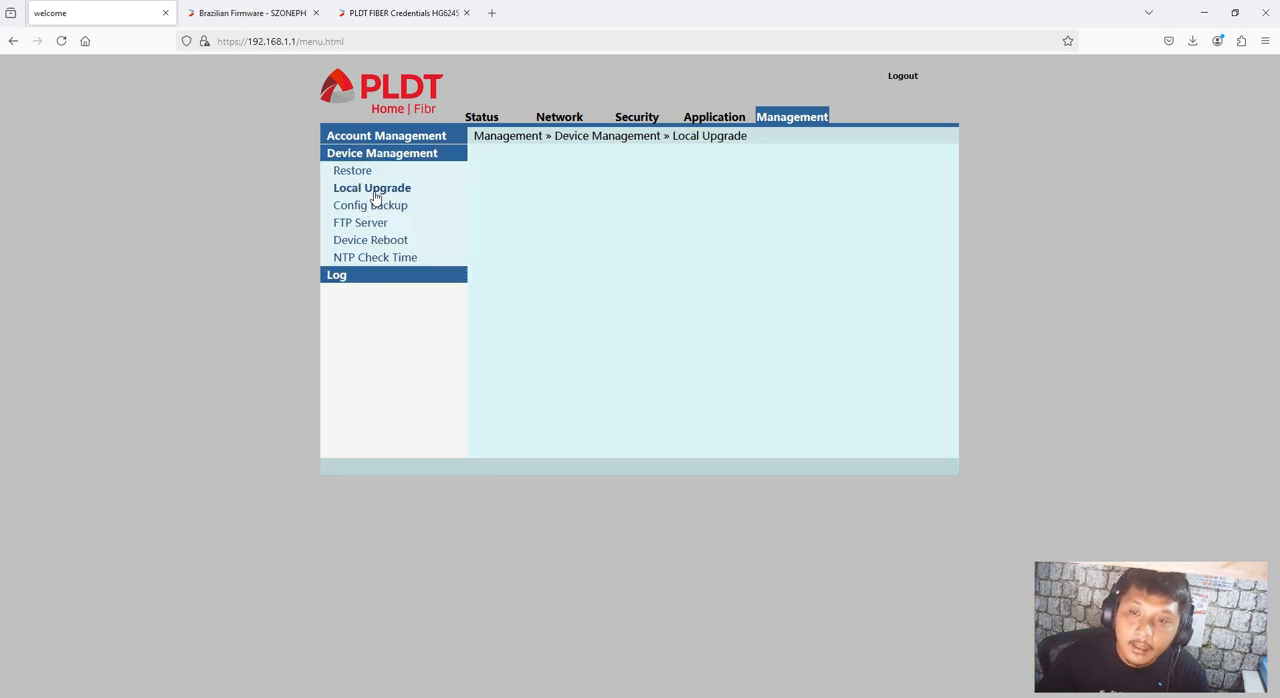
Upgrade the router with hg_RP2725.bin from the extracted Firmware Fiberhome HG6245D folder in Downloads and acknowledge the restart notice
click(618, 203)
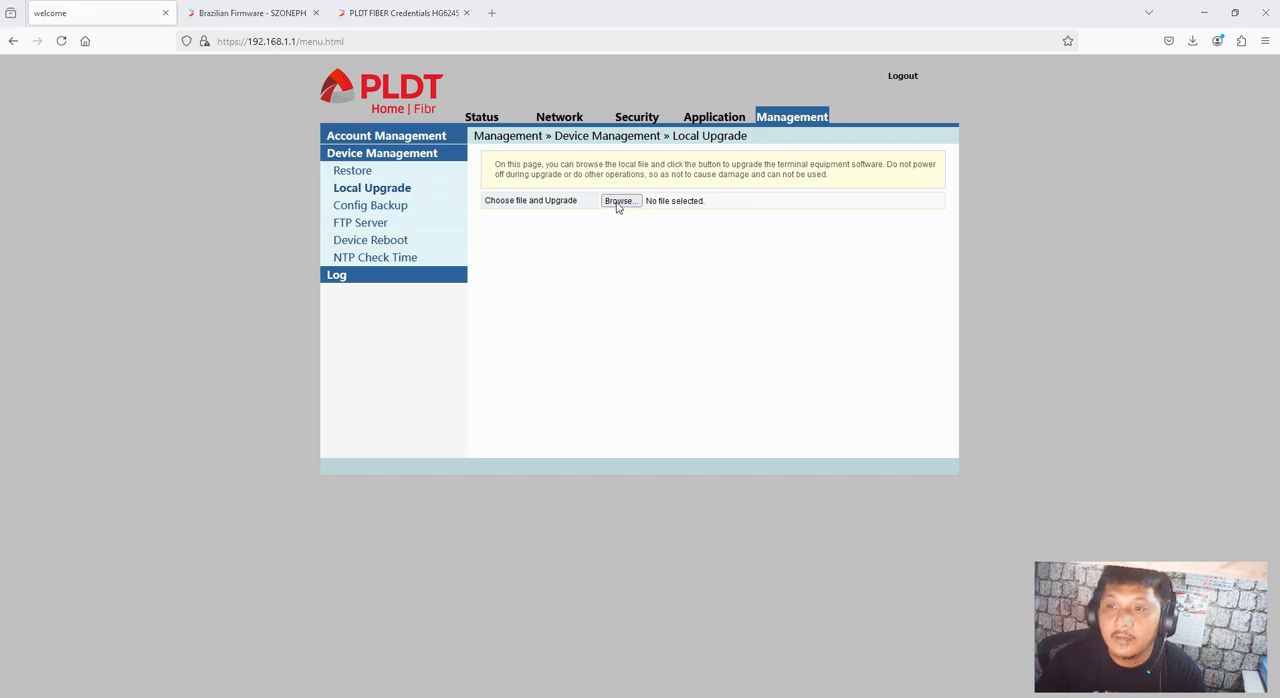
click(57, 86)
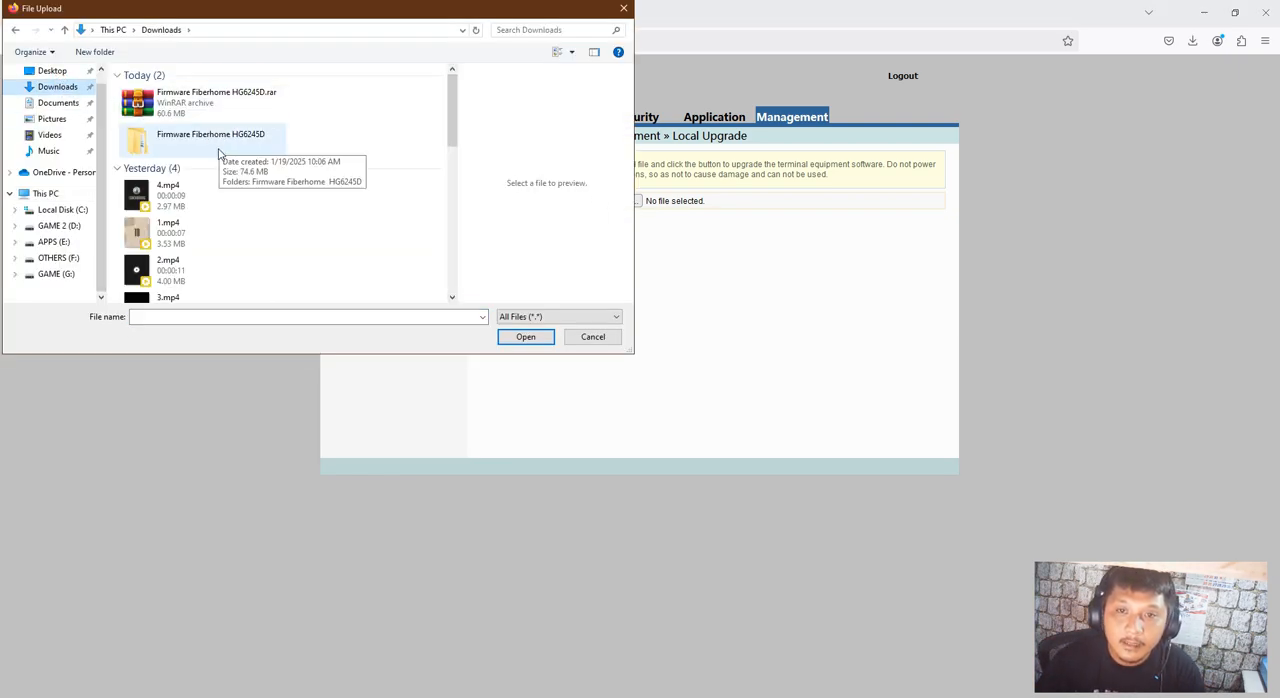
double_click(204, 138)
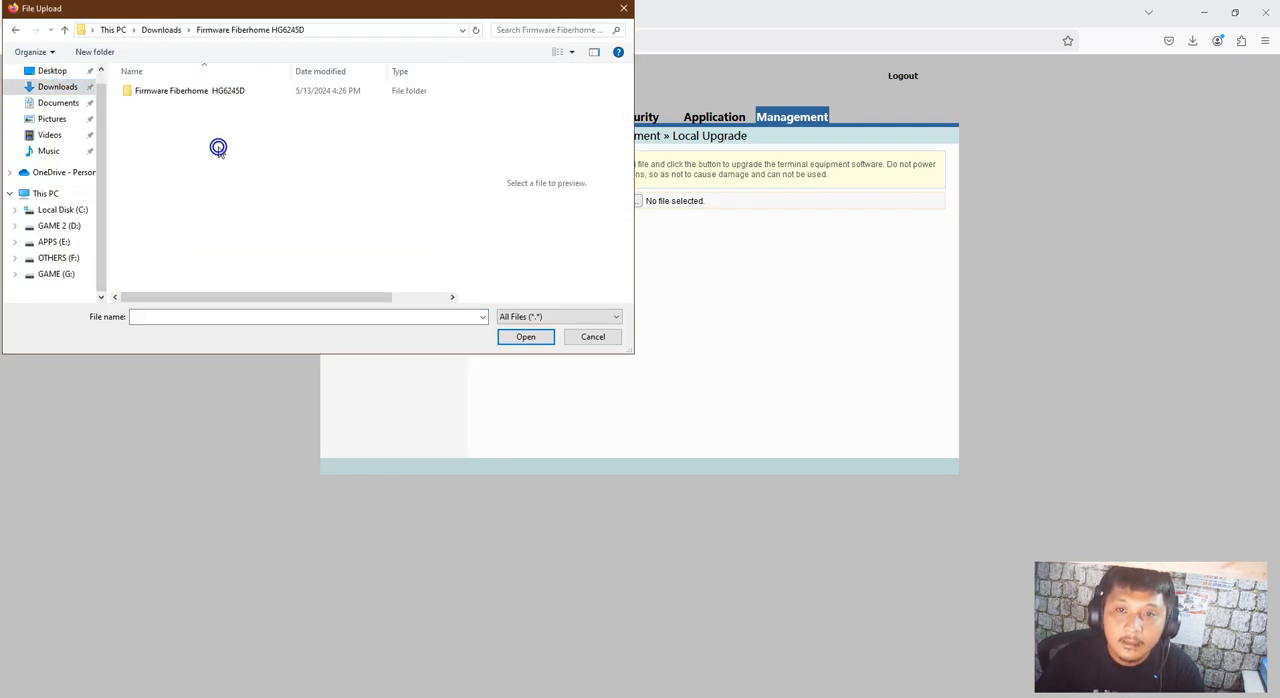
double_click(190, 91)
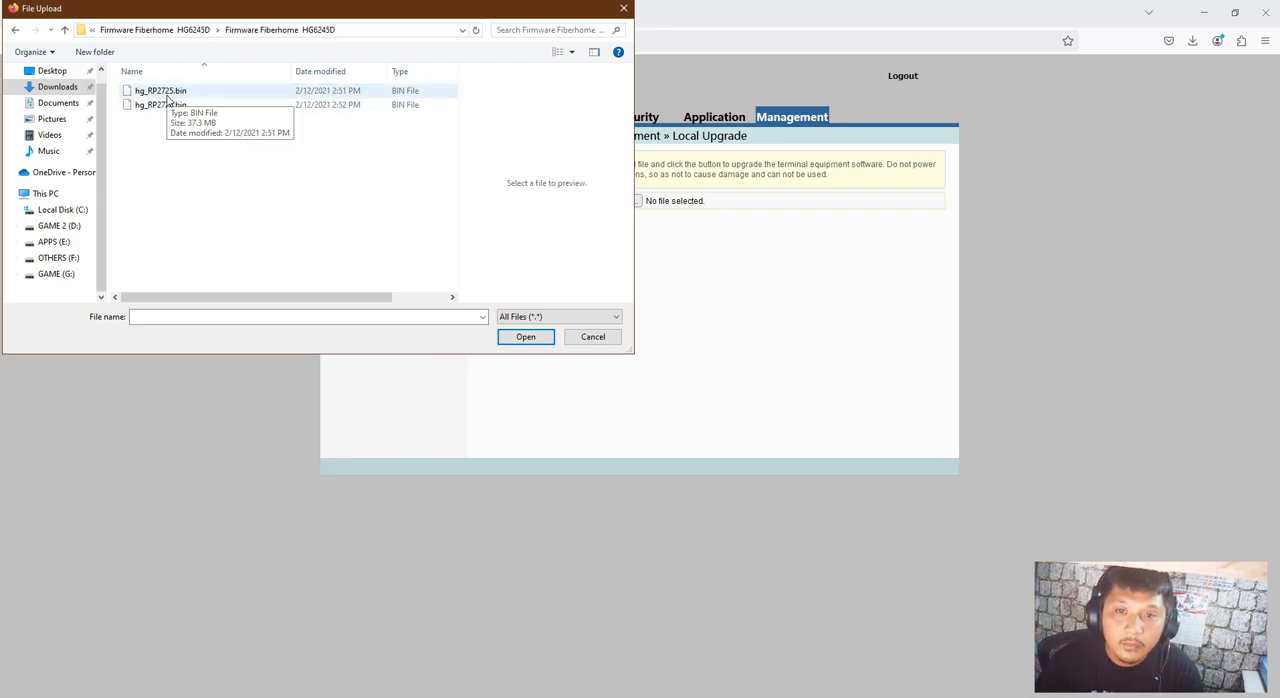
click(167, 92)
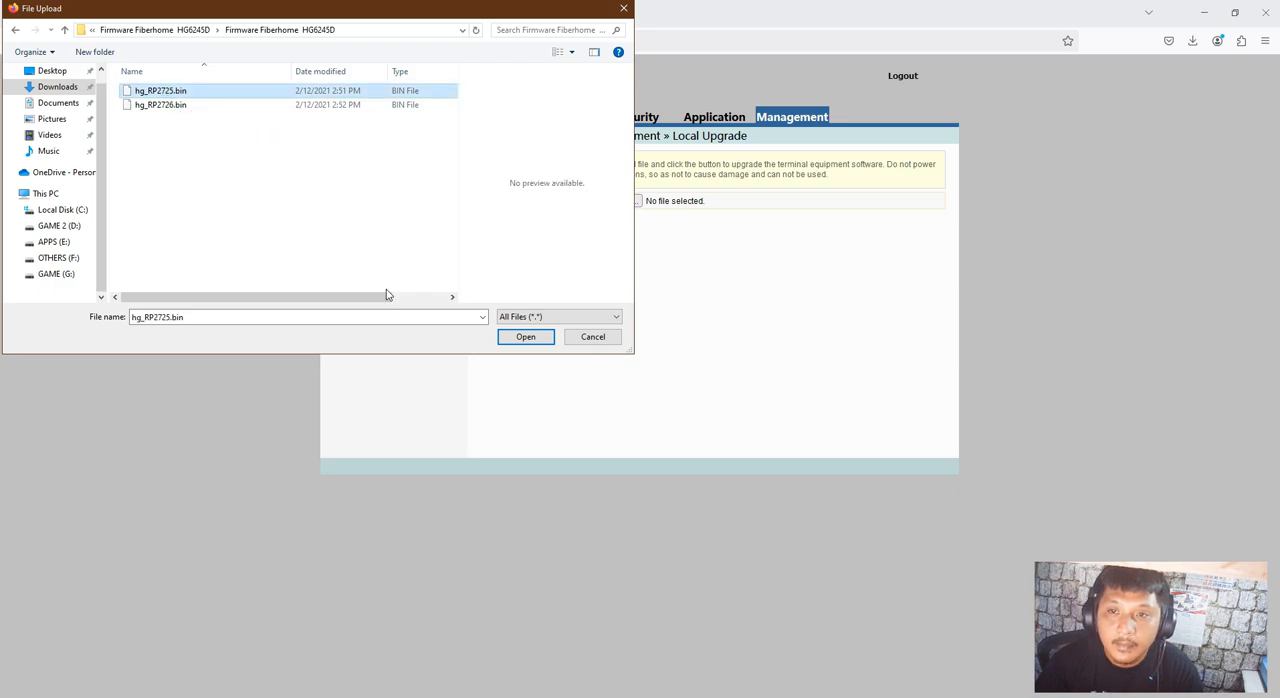
click(523, 337)
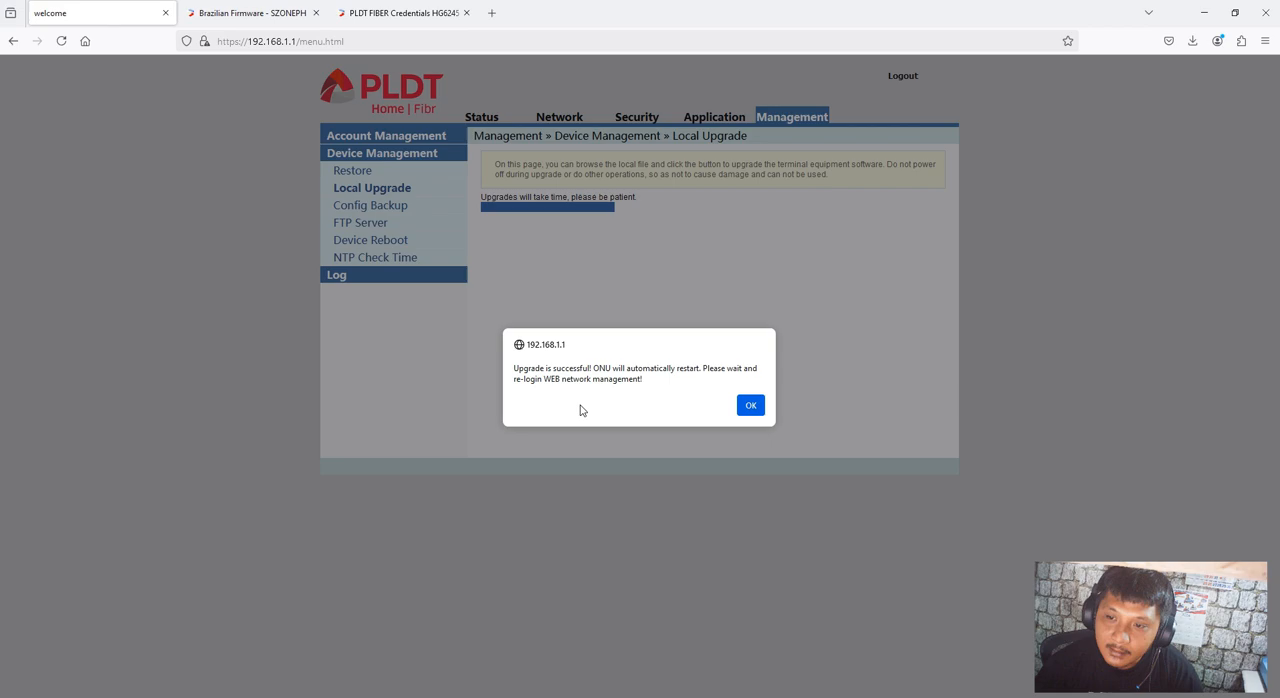
click(750, 406)
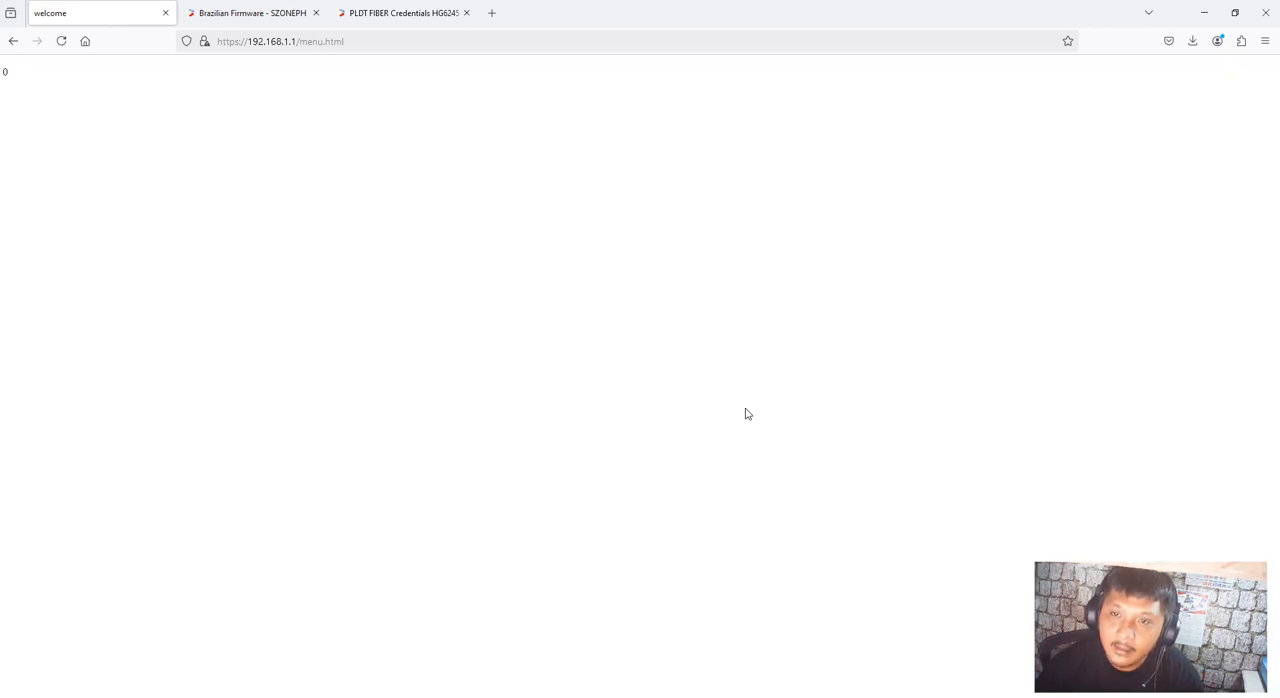
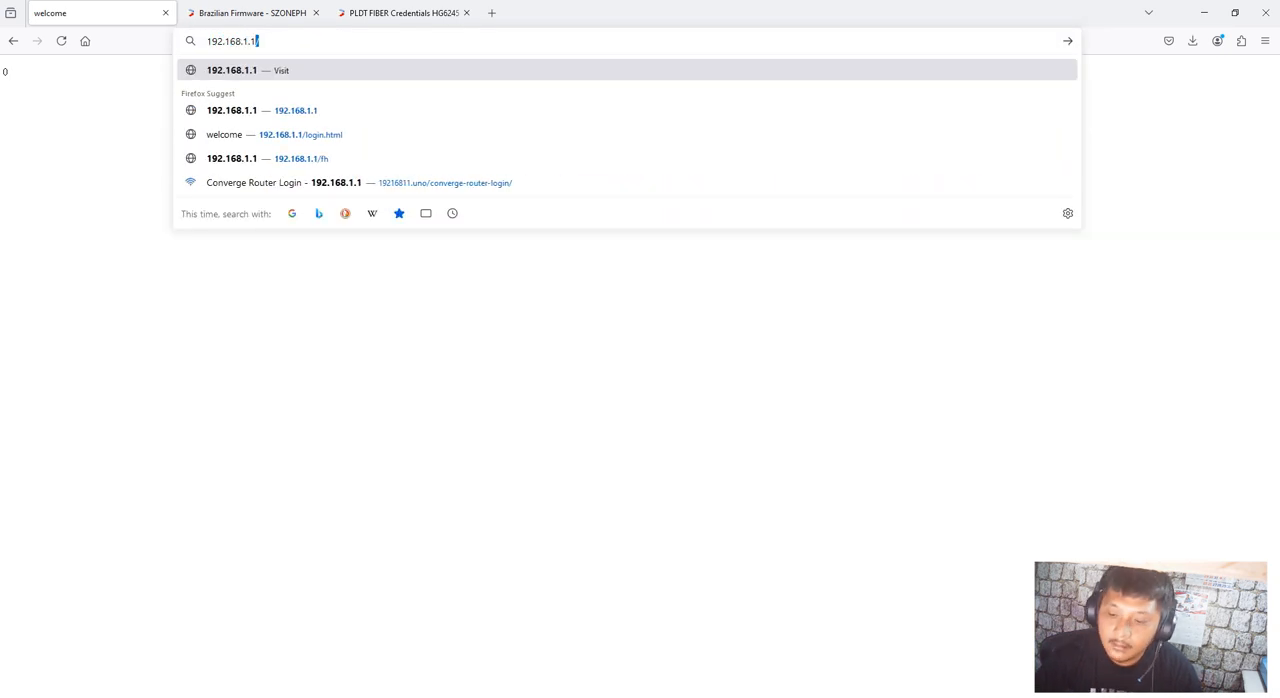
Try loading 192.168.1.1 and open brazilian firmware.txt from the nested Firmware Fiberhome HG6245D folder in Downloads
key(Return)
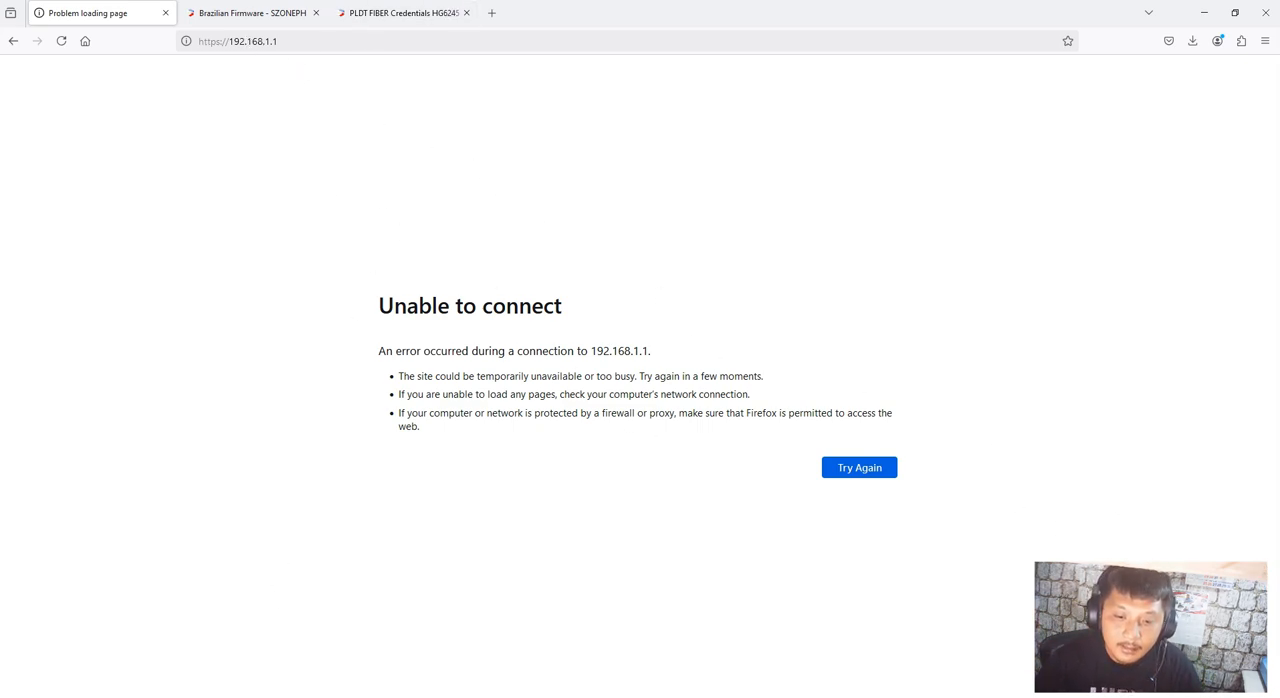
key(alt+Tab)
double_click(389, 313)
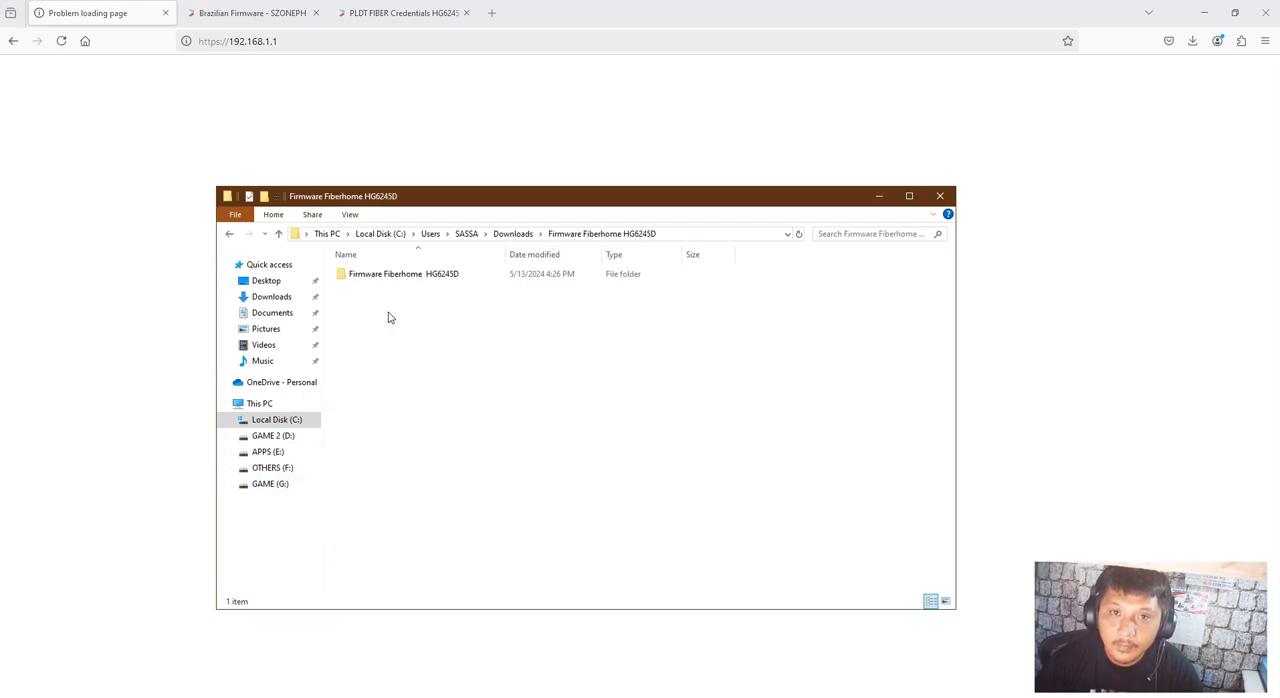
double_click(405, 278)
click(401, 291)
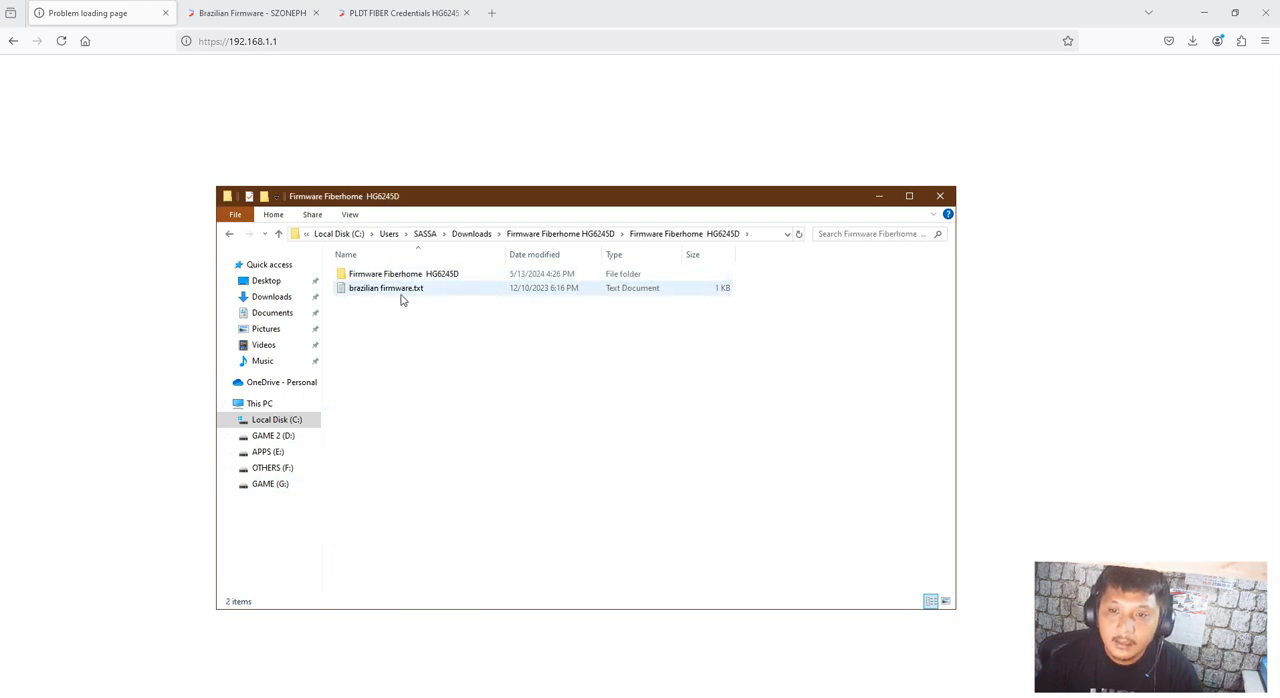
double_click(401, 293)
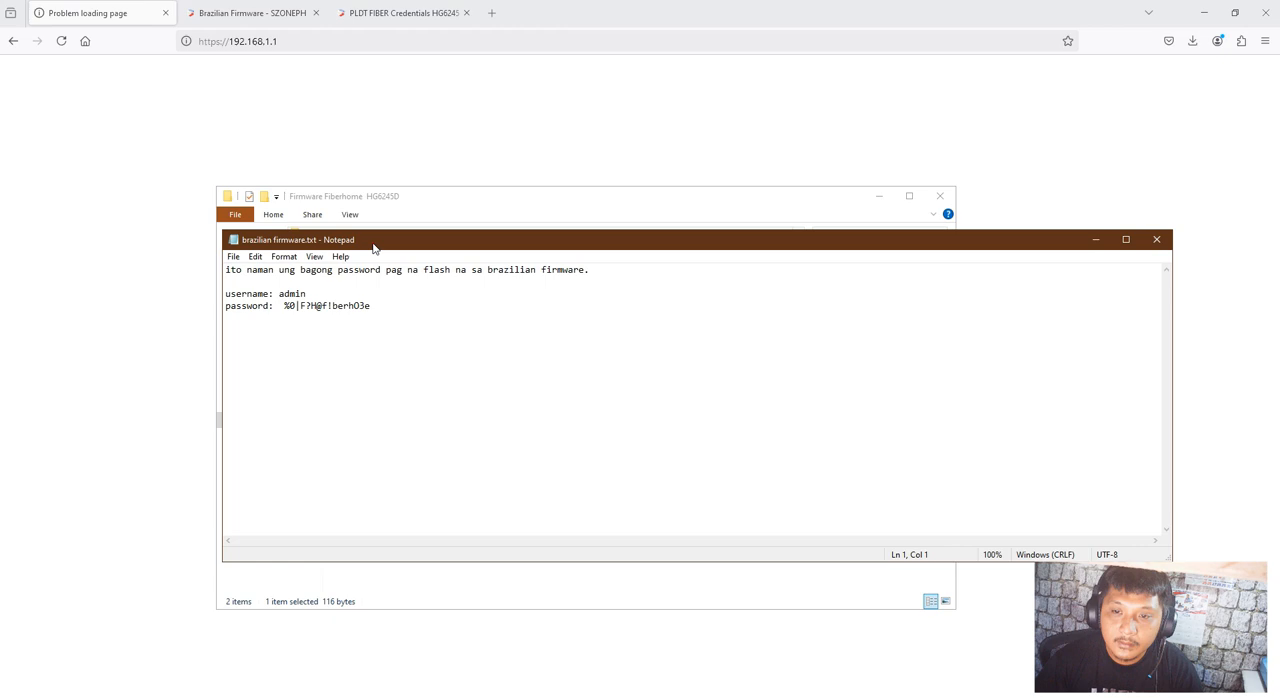
drag(373, 249, 657, 281)
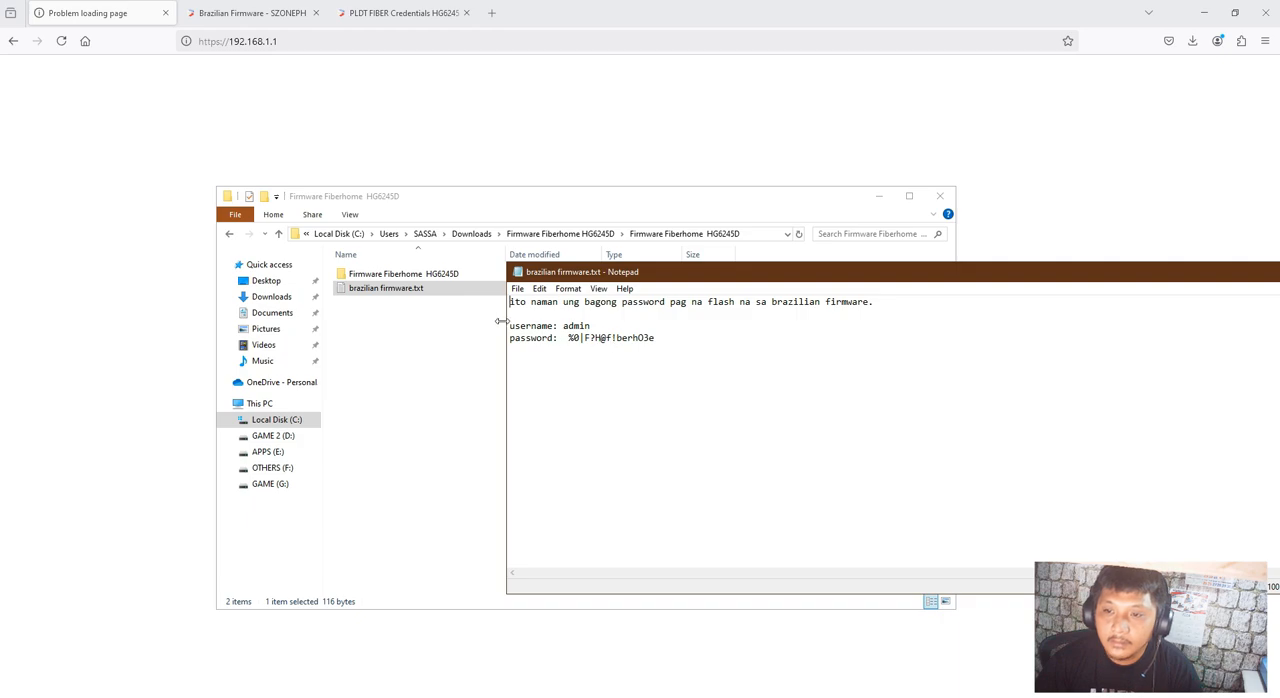
Check the computer's network connection status and retry loading the router page at 192.168.1.1
click(310, 41)
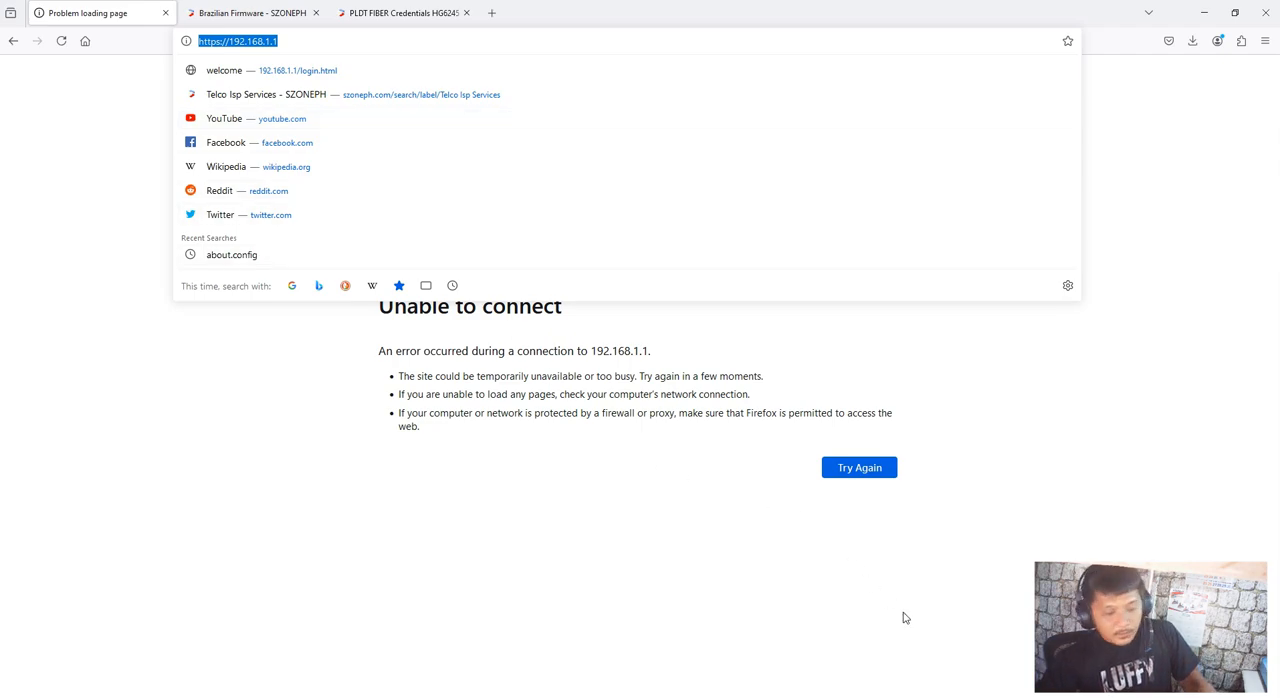
click(1150, 697)
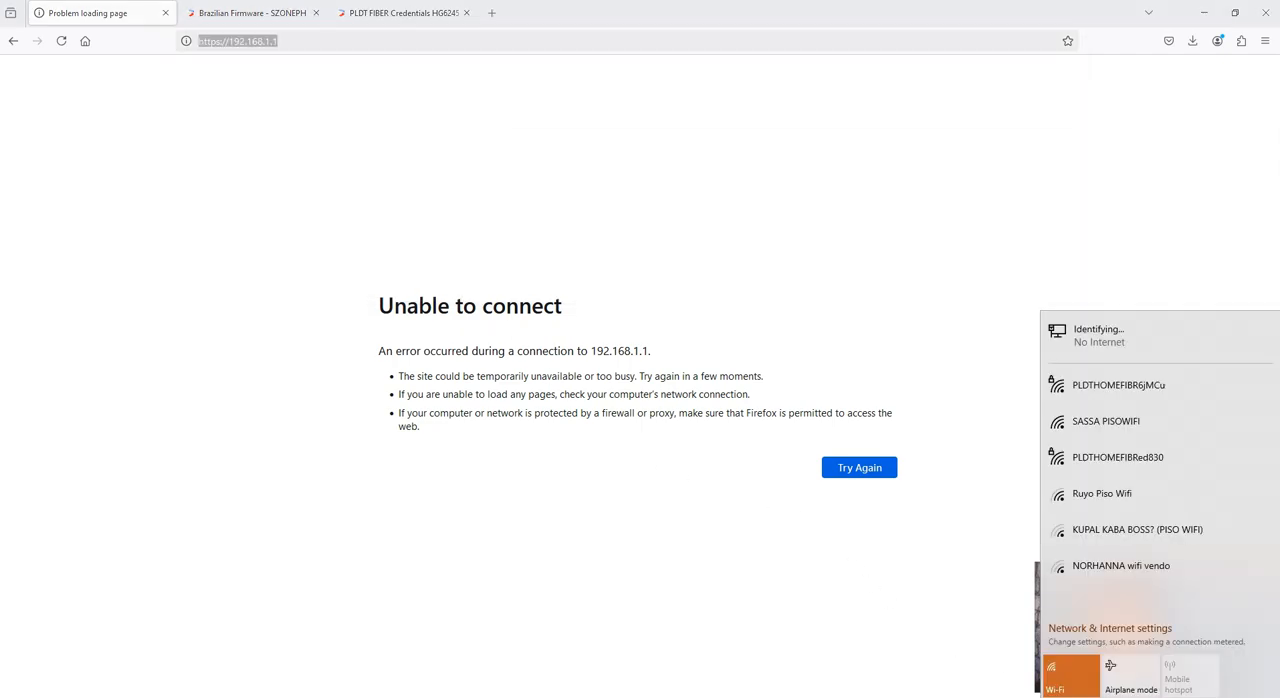
click(841, 617)
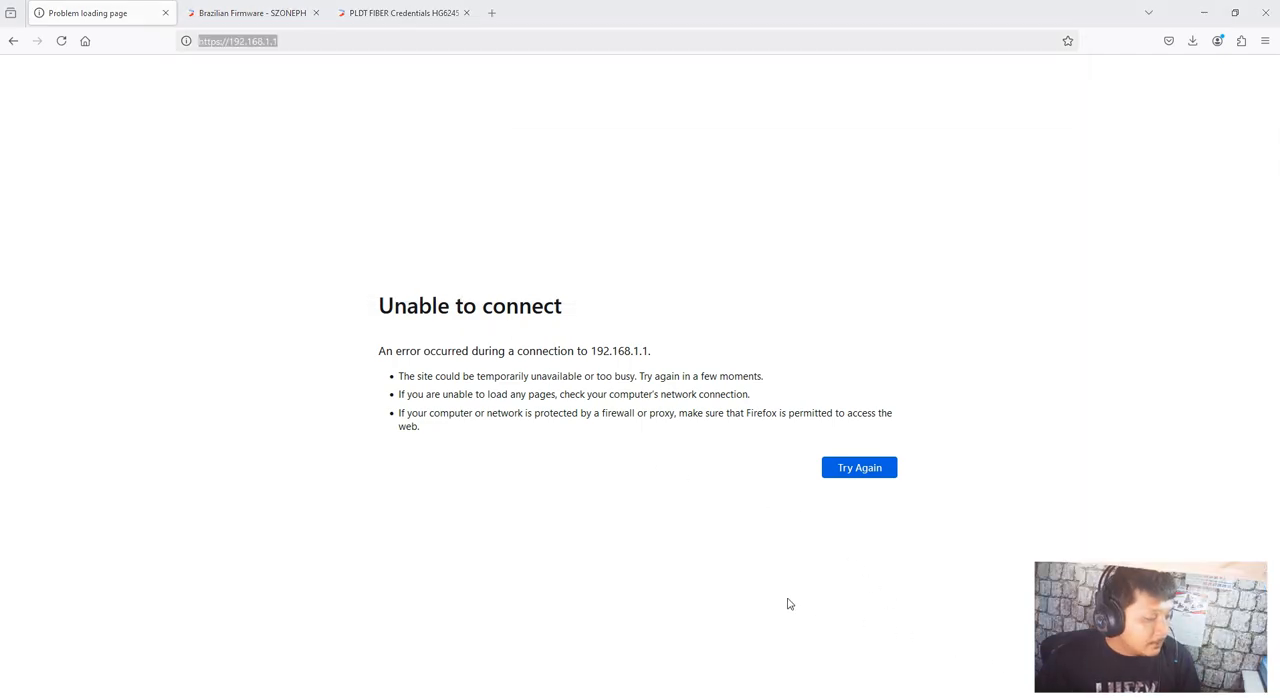
click(856, 477)
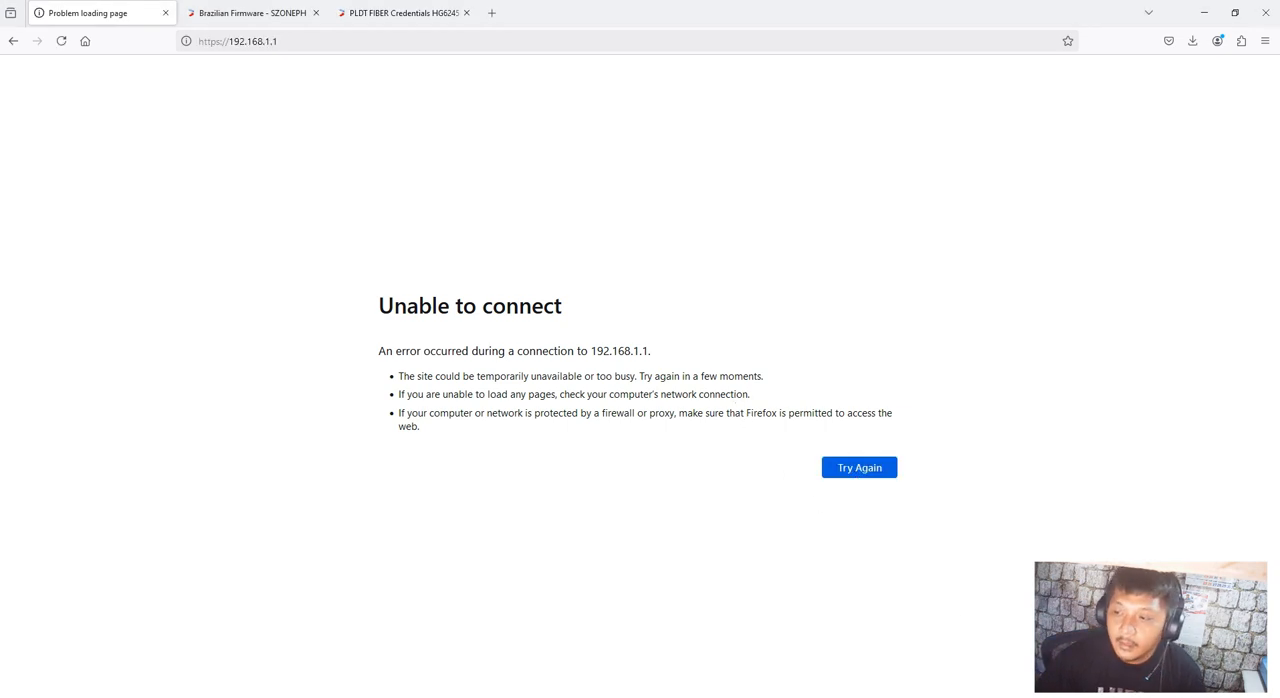
click(1150, 697)
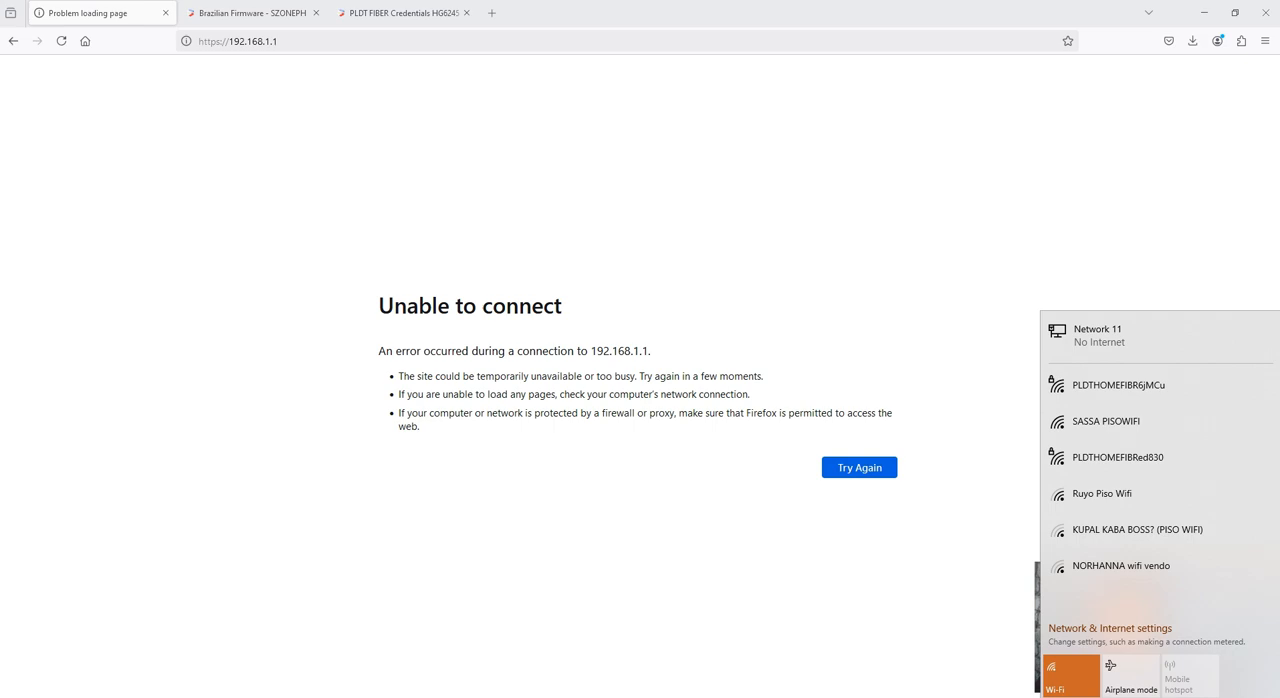
click(885, 480)
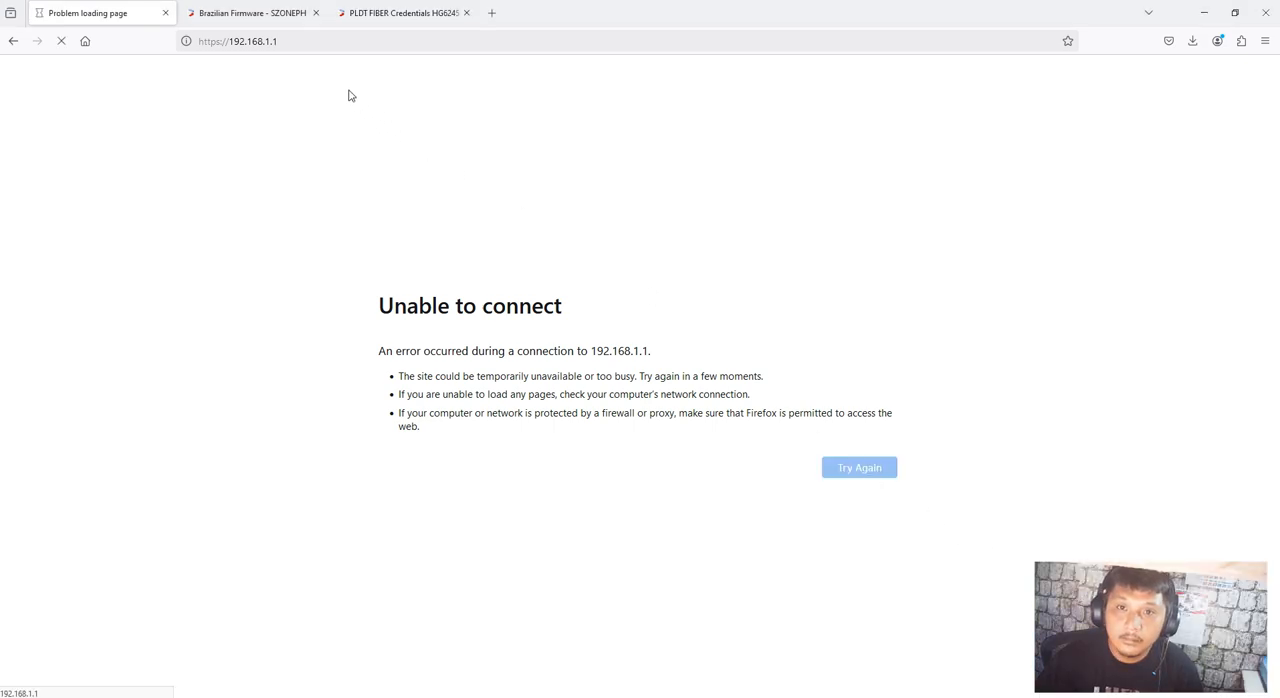
Try to open the router's login page at 192.168.8.1
click(280, 38)
text(192.)
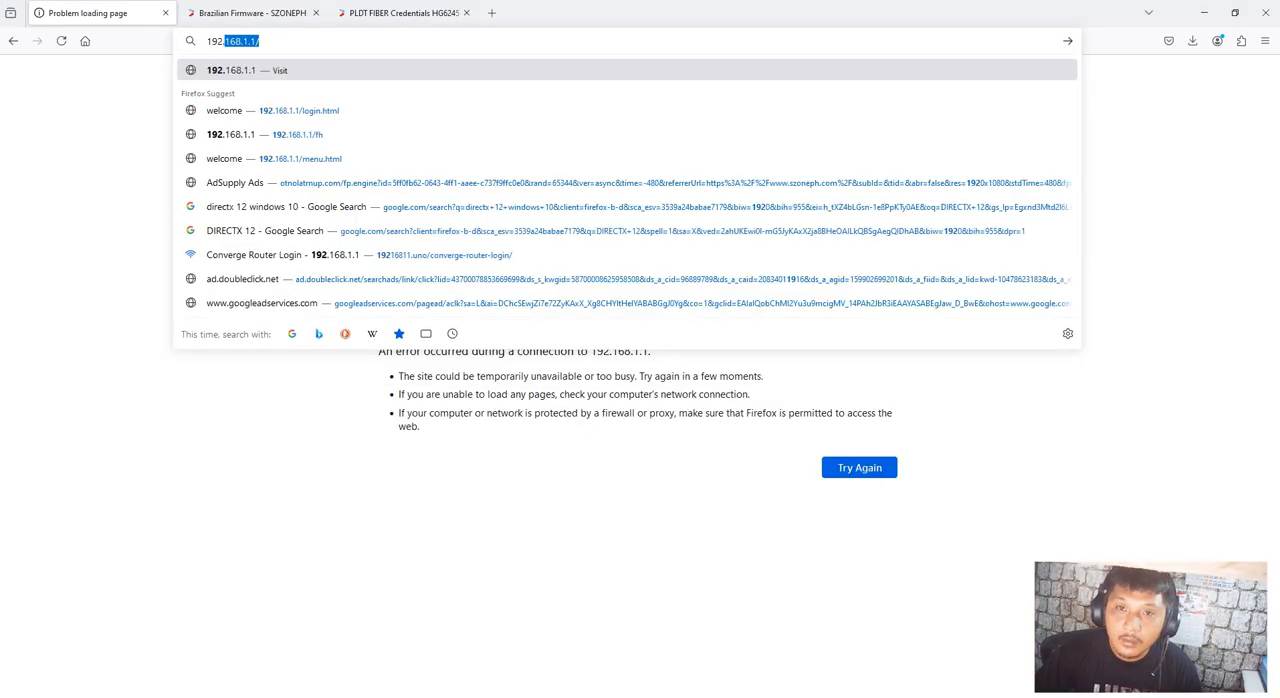
text(168.8)
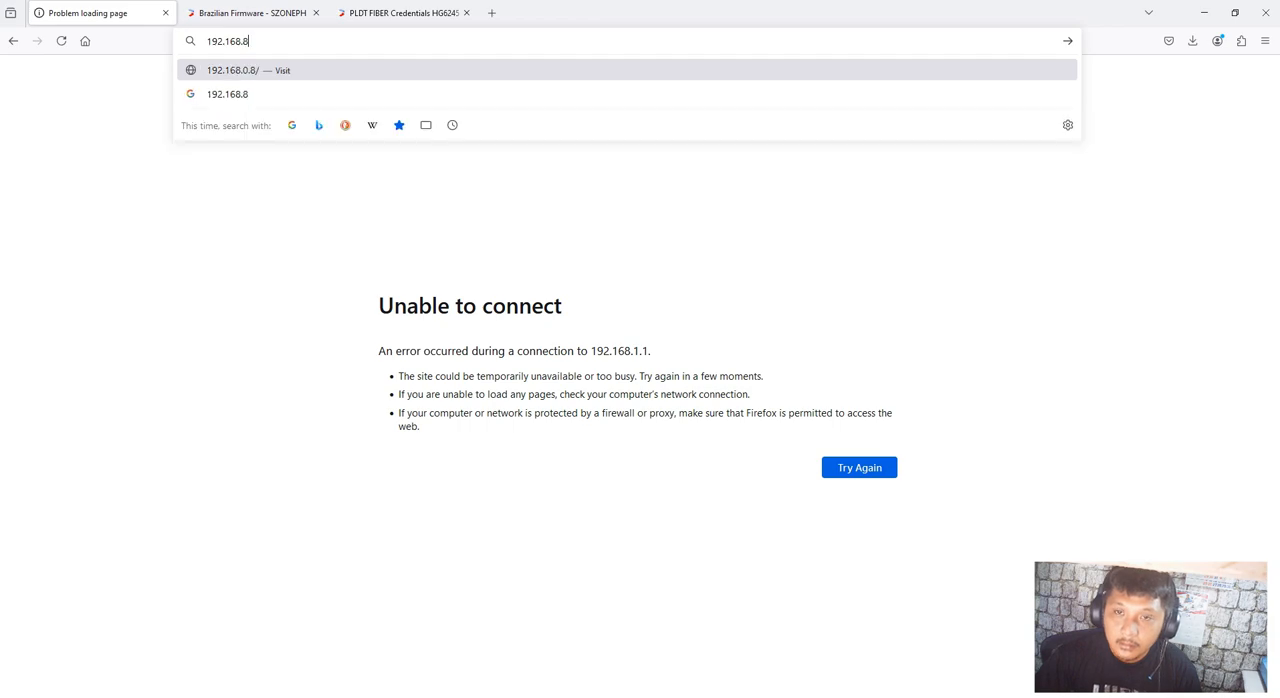
text(.1)
key(Return)
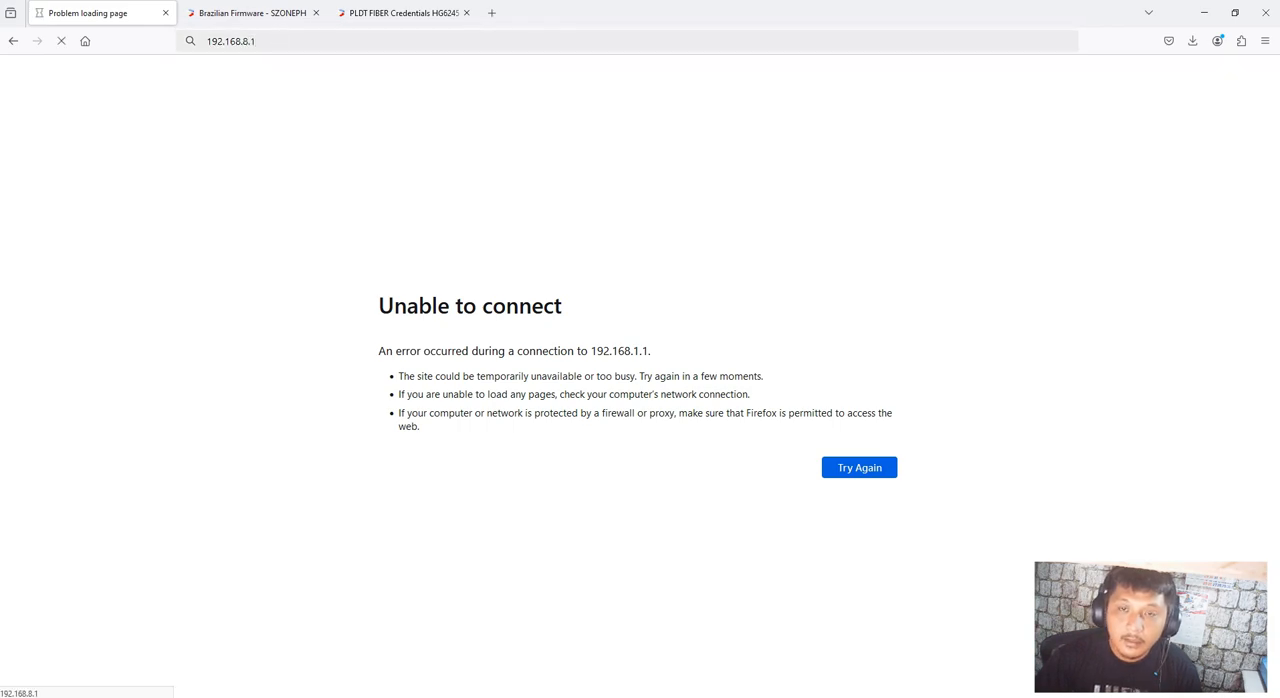
Open the router's login page at 192.168.1.1
click(258, 41)
text(192.168.)
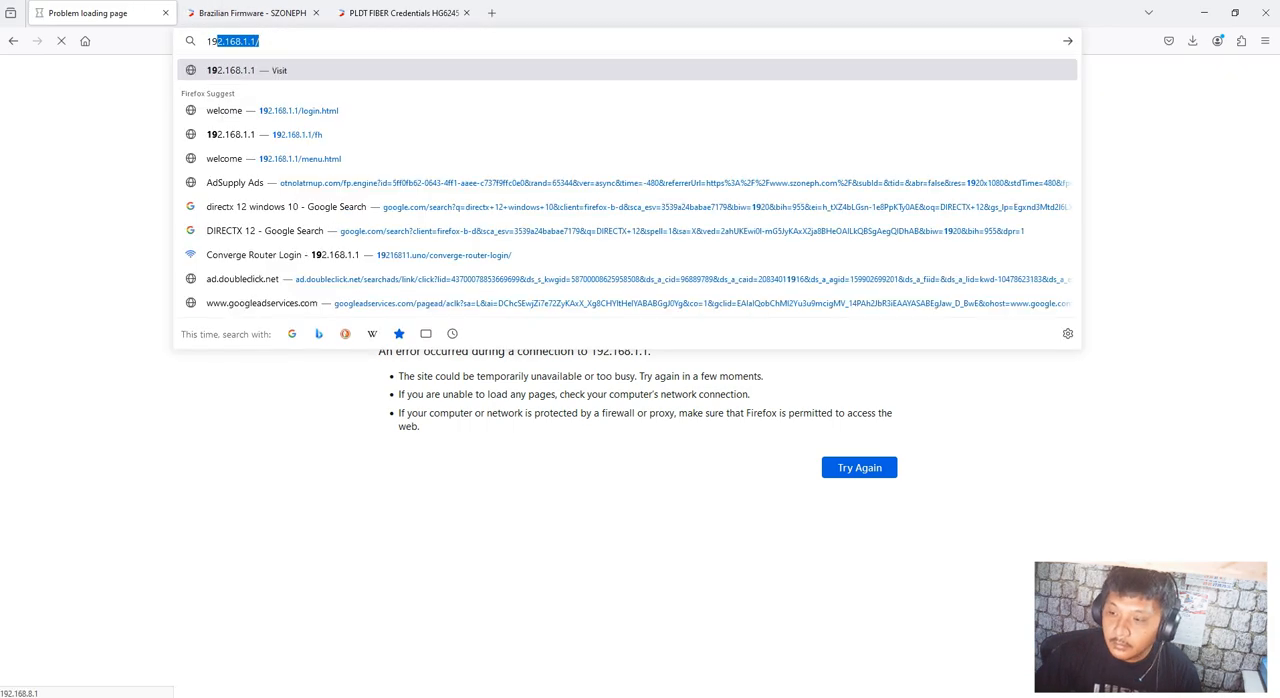
text(1.1)
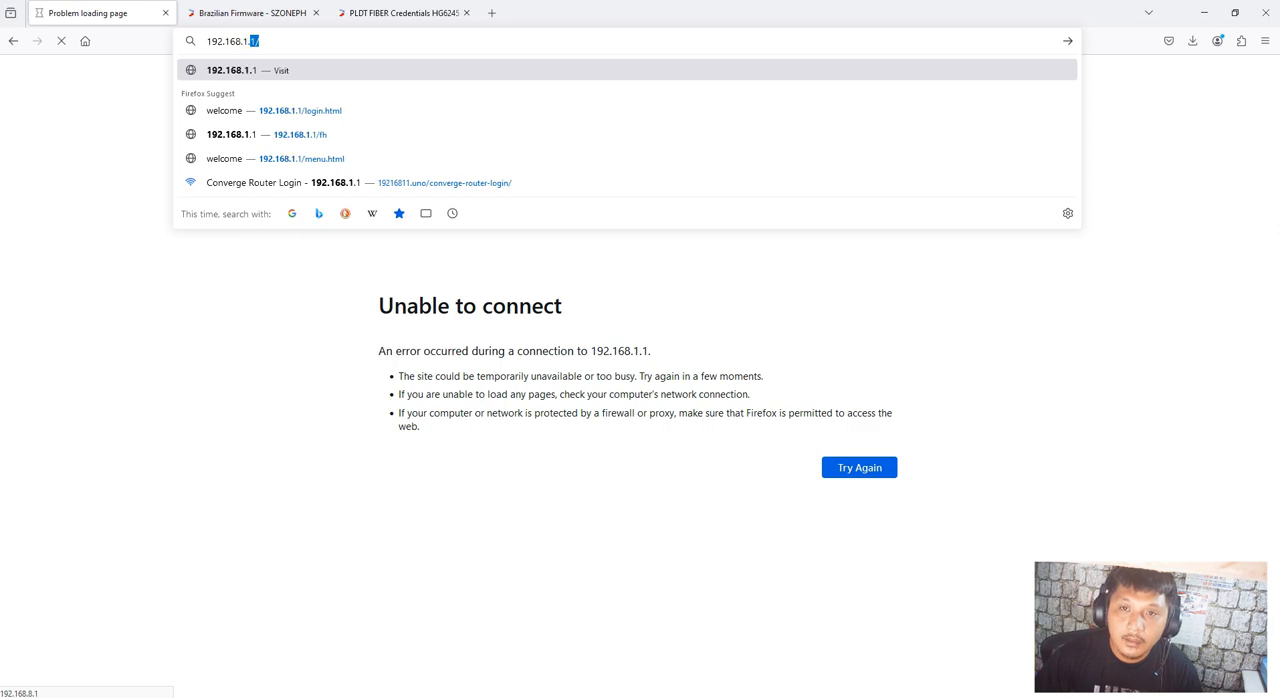
key(Return)
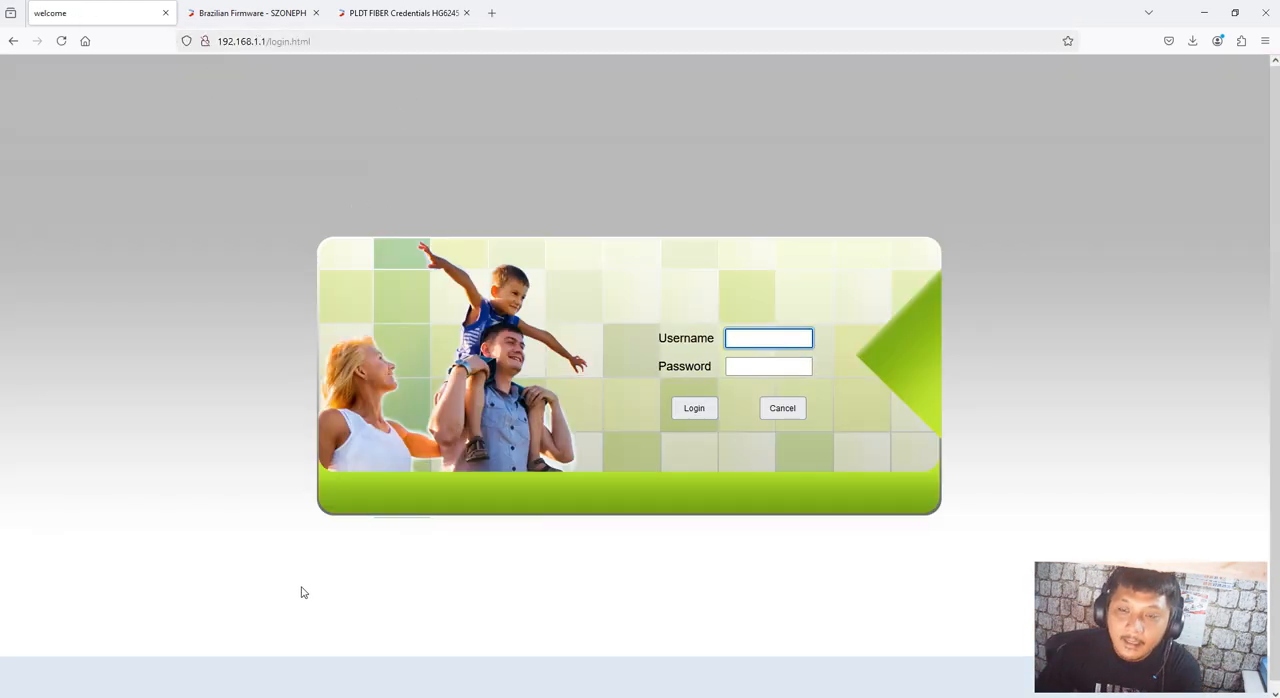
Copy the username from brazilian firmware.txt and enter admin as the username on the router's login page
key(alt+Tab)
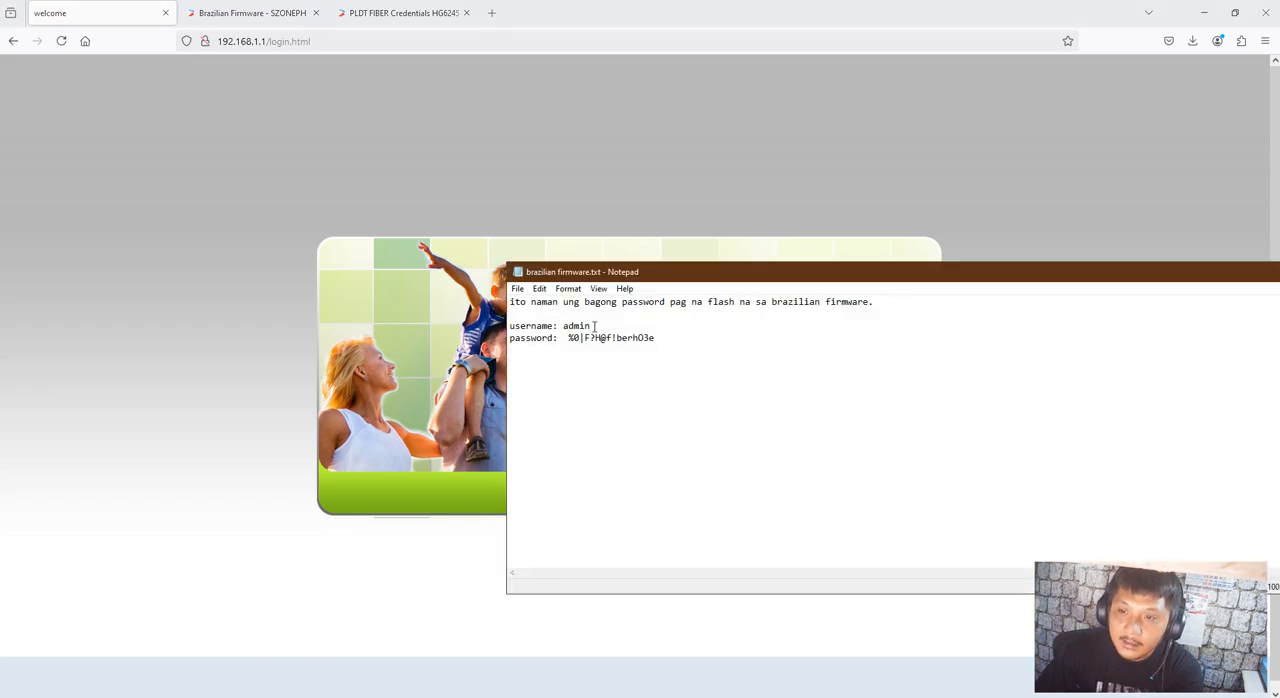
drag(595, 325, 569, 329)
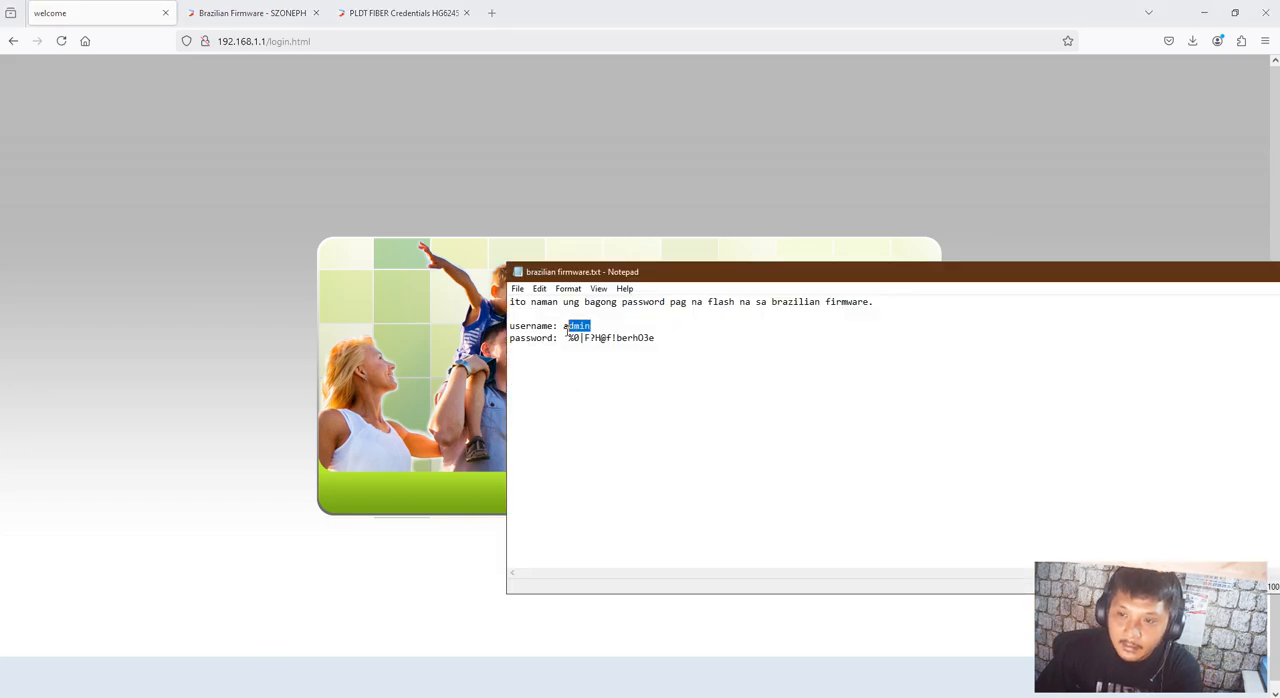
click(447, 326)
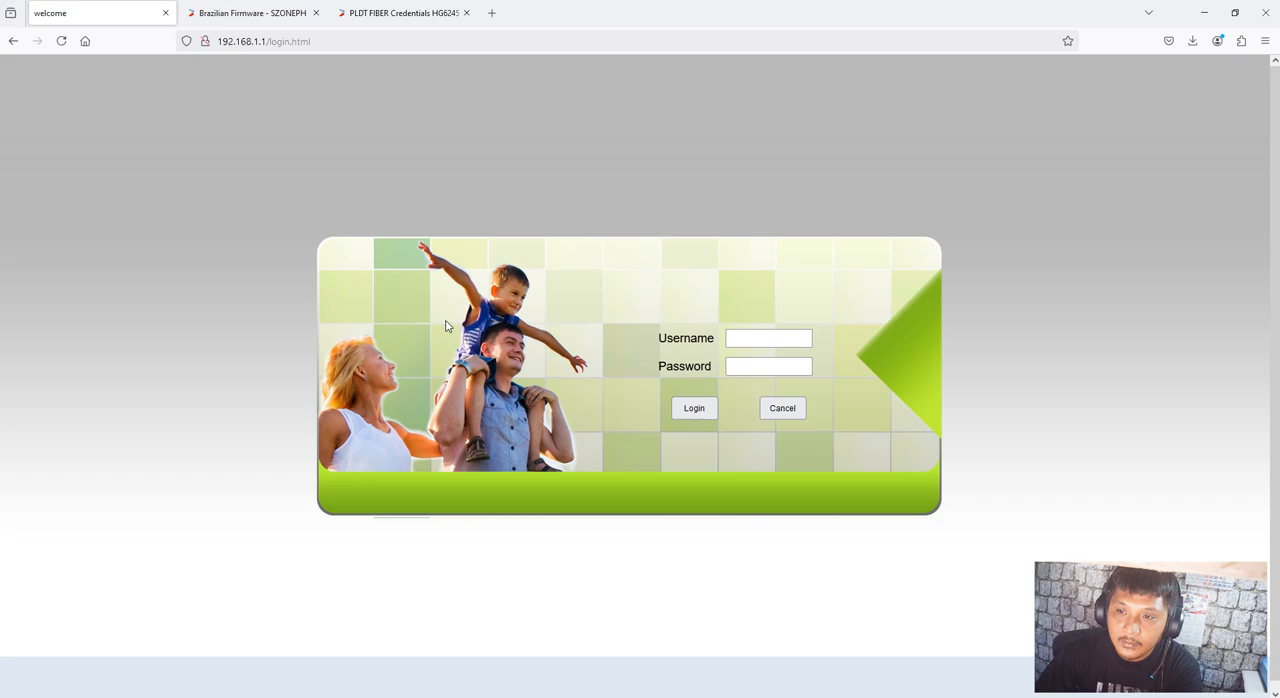
click(749, 341)
text(admin)
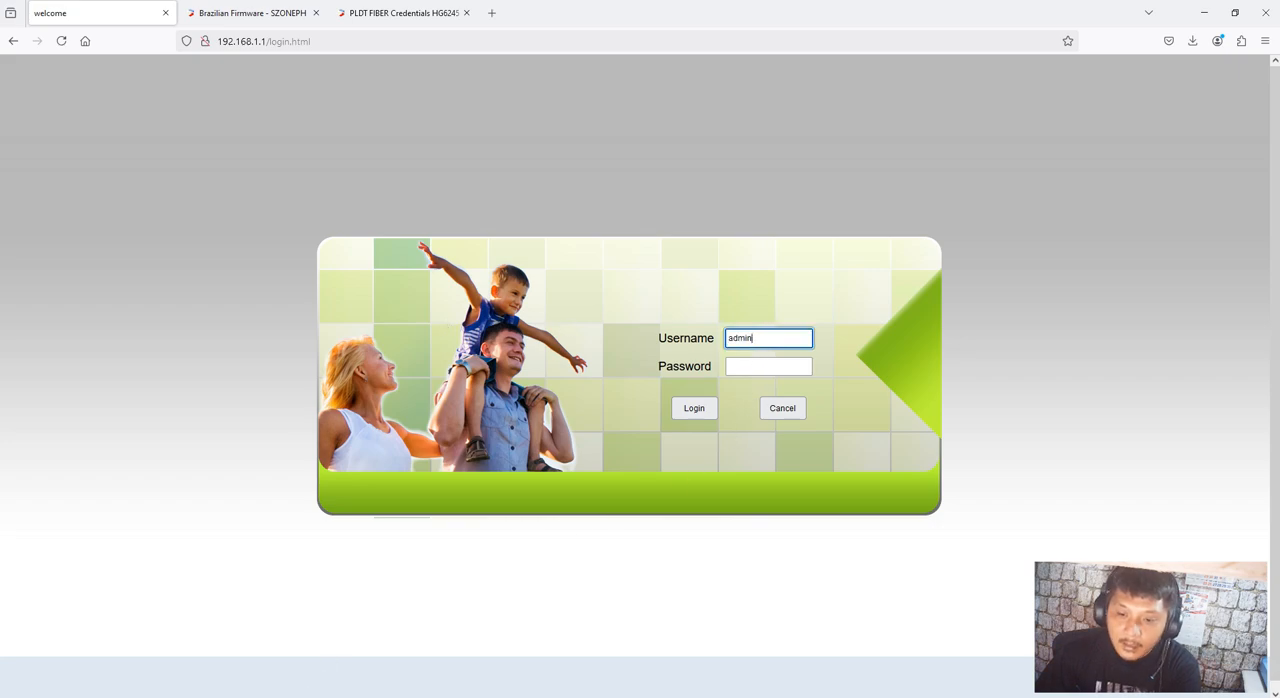
Copy the login password from brazilian firmware.txt and return to the router's login page
key(alt+Tab)
drag(664, 337, 573, 341)
click(497, 390)
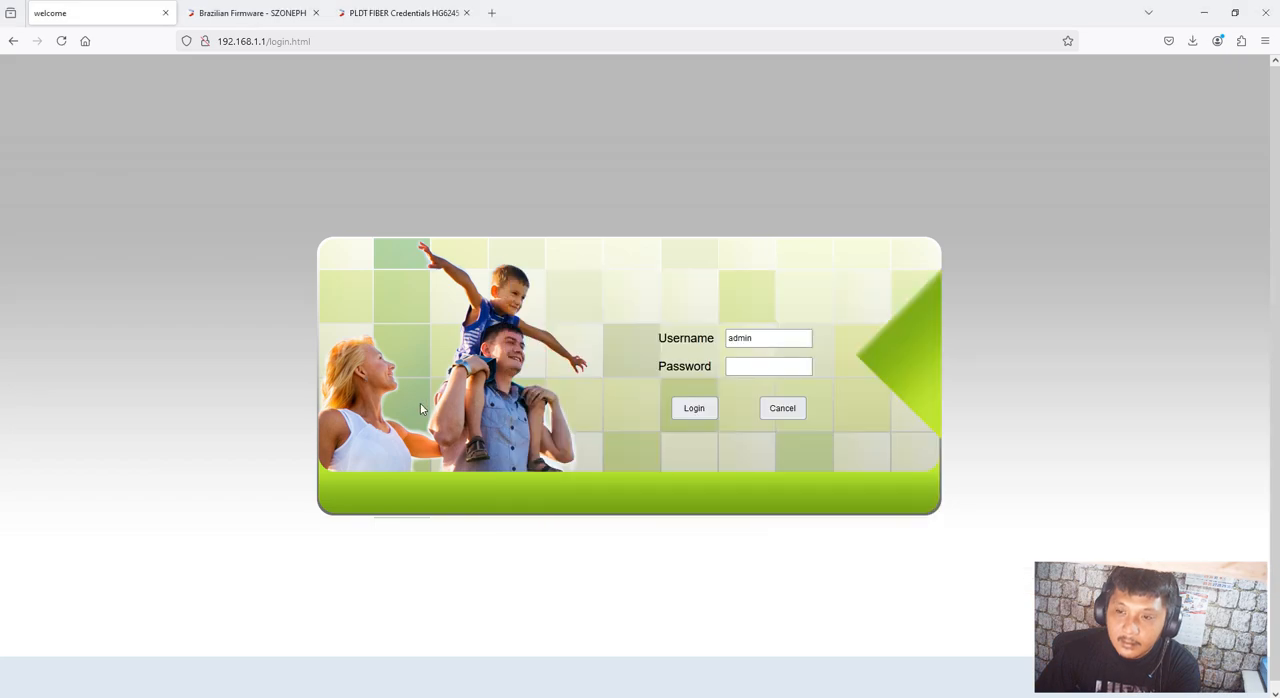
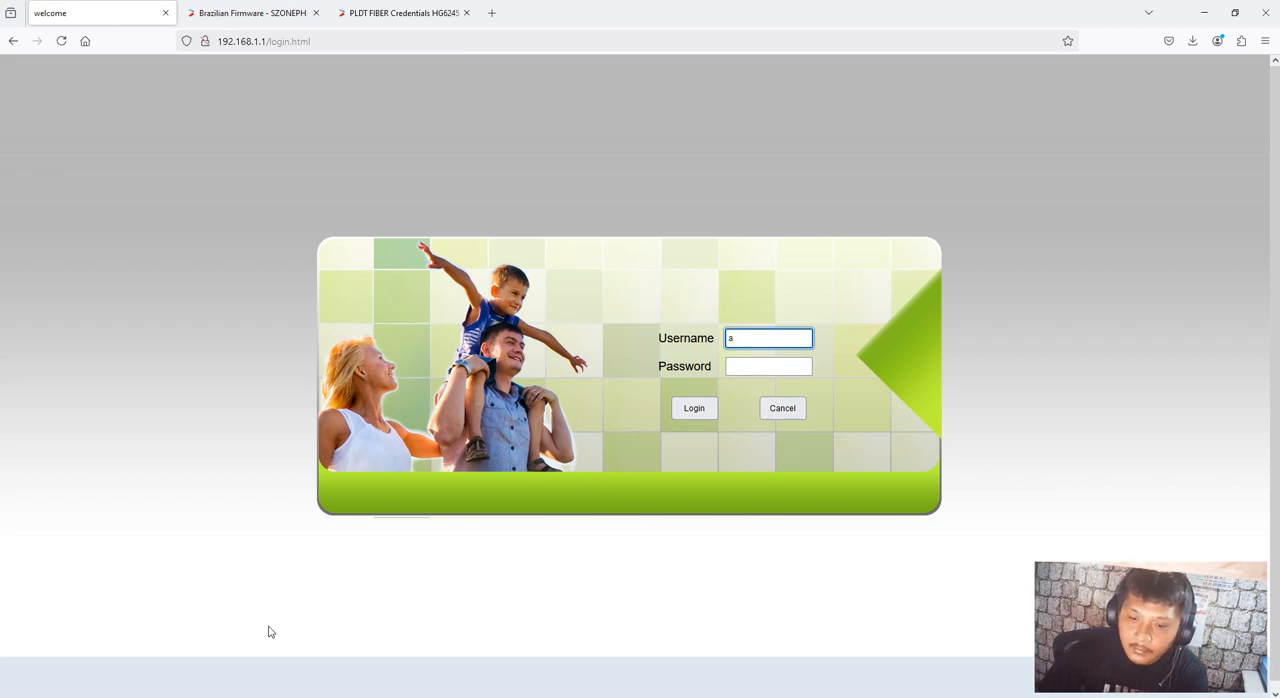
Clear the username field on the router's login page and select the username admin in brazilian firmware.txt
key(BackSpace)
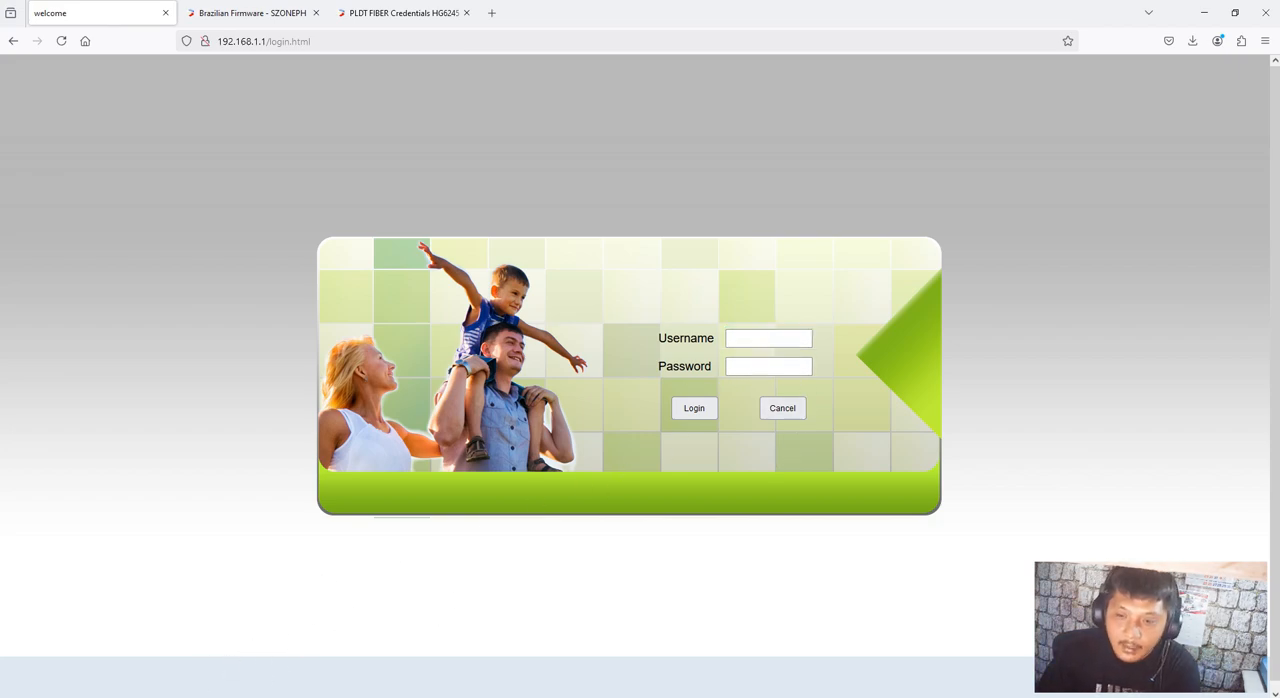
key(alt+Tab)
drag(600, 325, 566, 325)
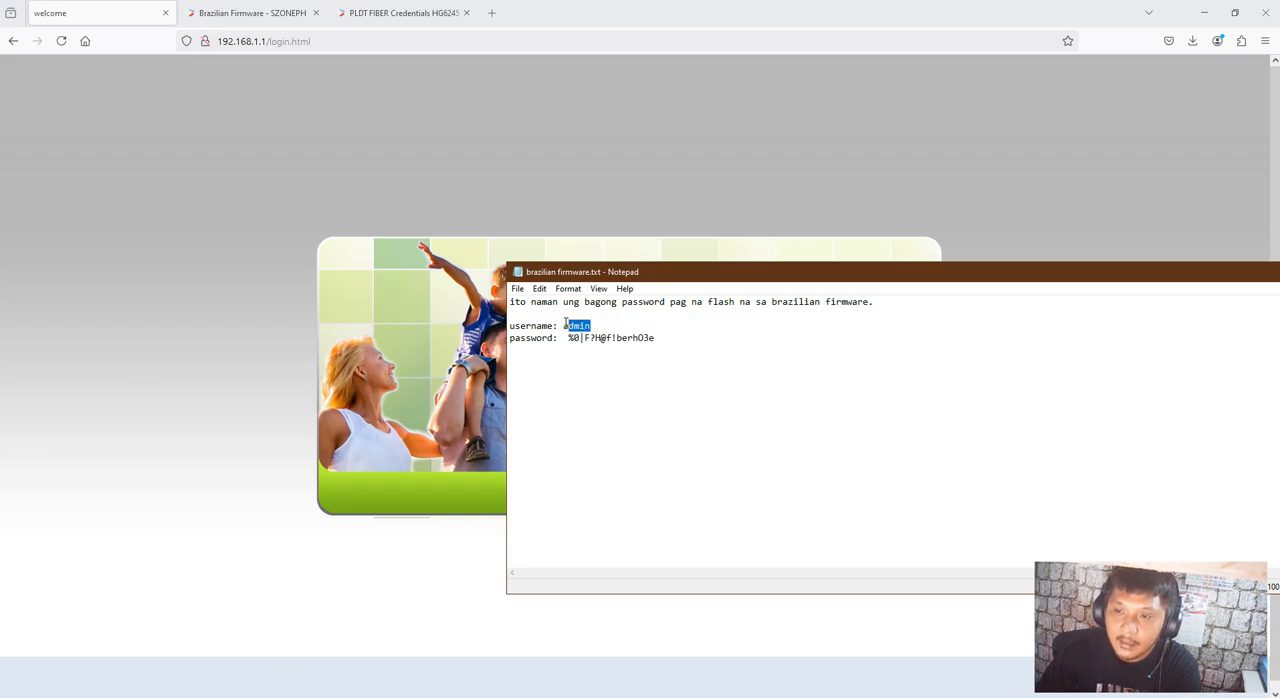
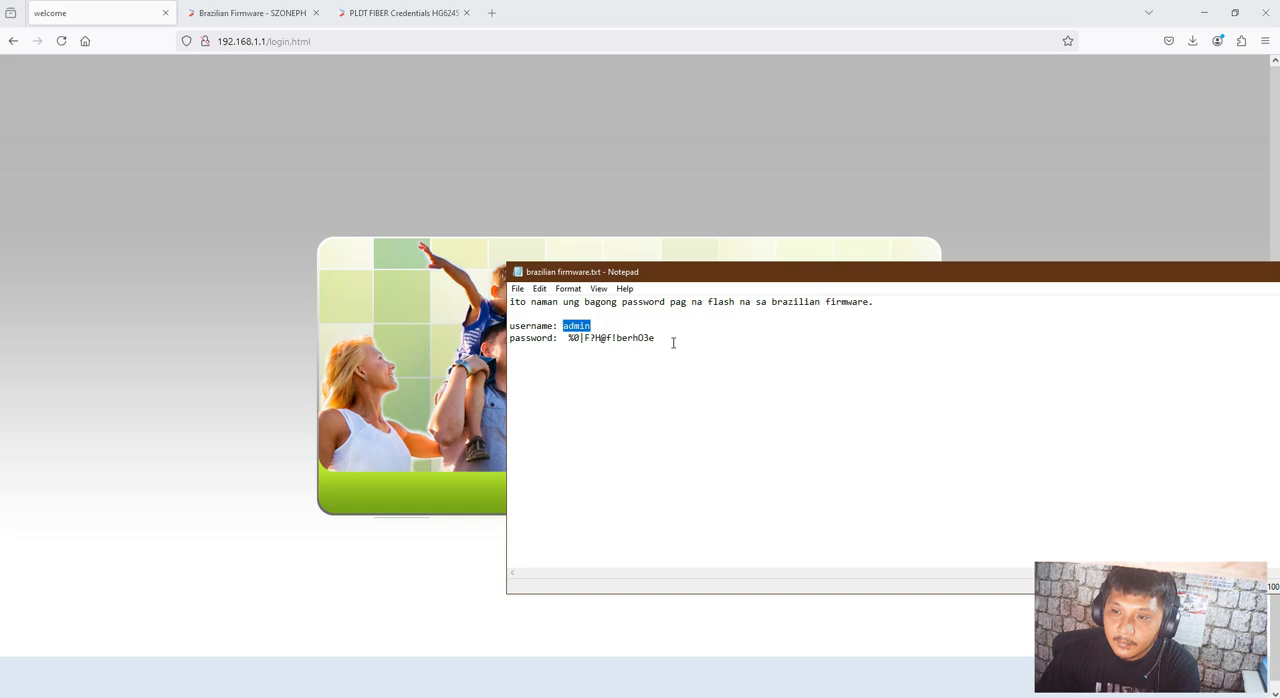
Copy the admin password from brazilian firmware.txt into the password field on the router's login page
drag(673, 342, 572, 333)
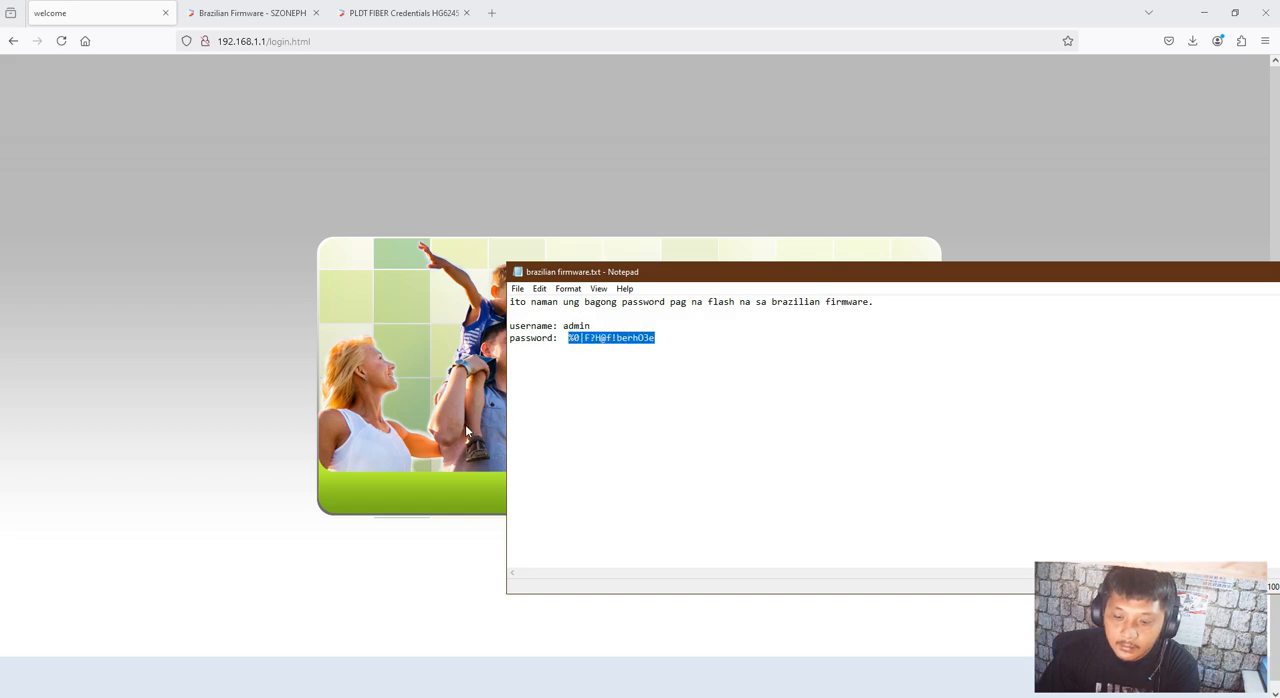
key(ctrl+c)
key(alt+Tab)
click(768, 366)
key(ctrl+v)
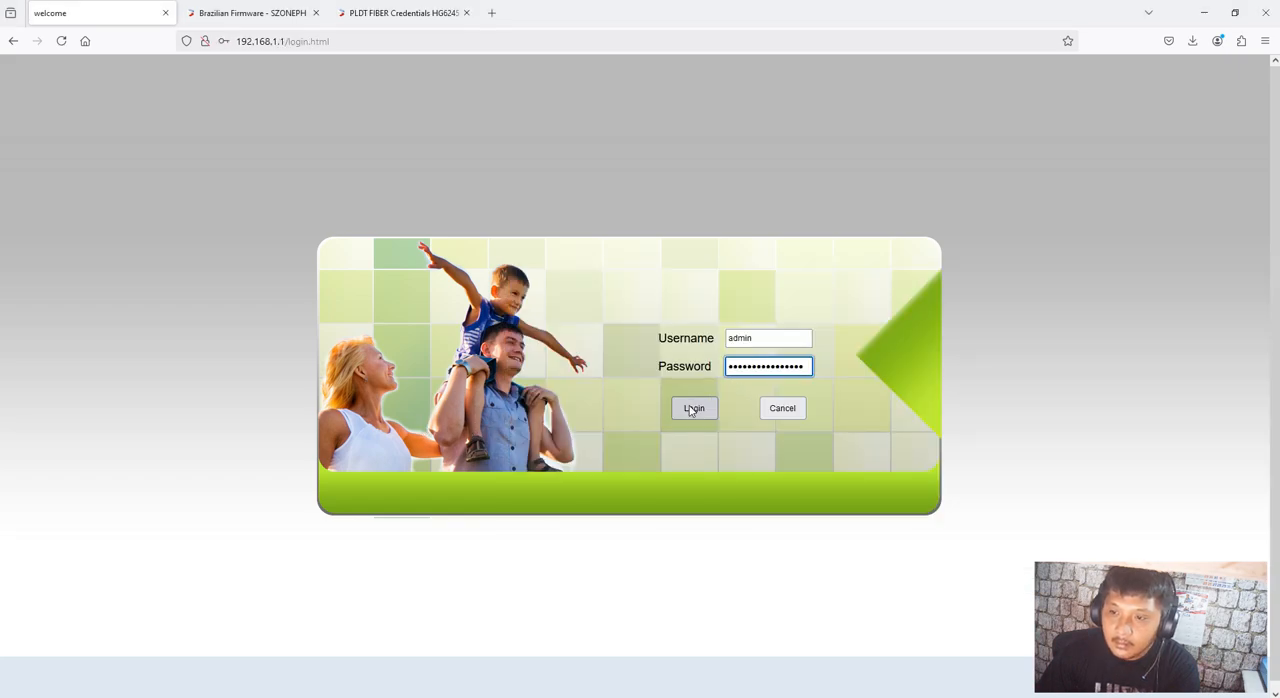
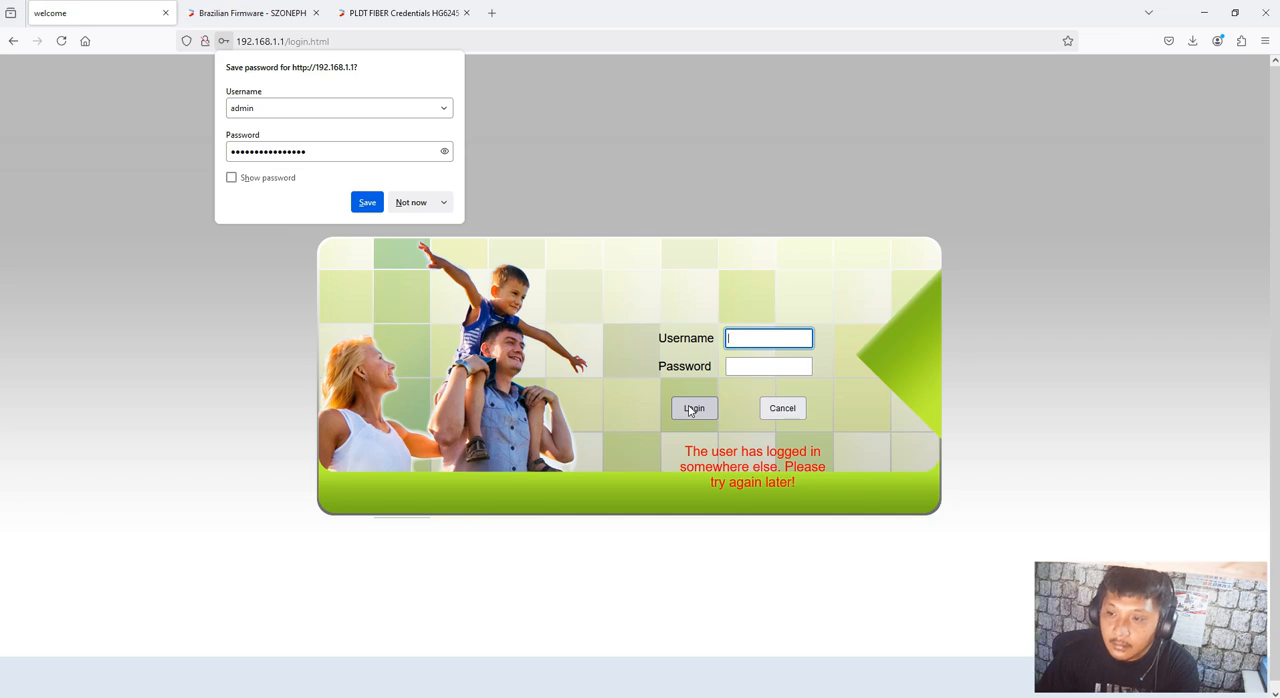
Decline saving the router's admin login credentials in the browser
click(413, 202)
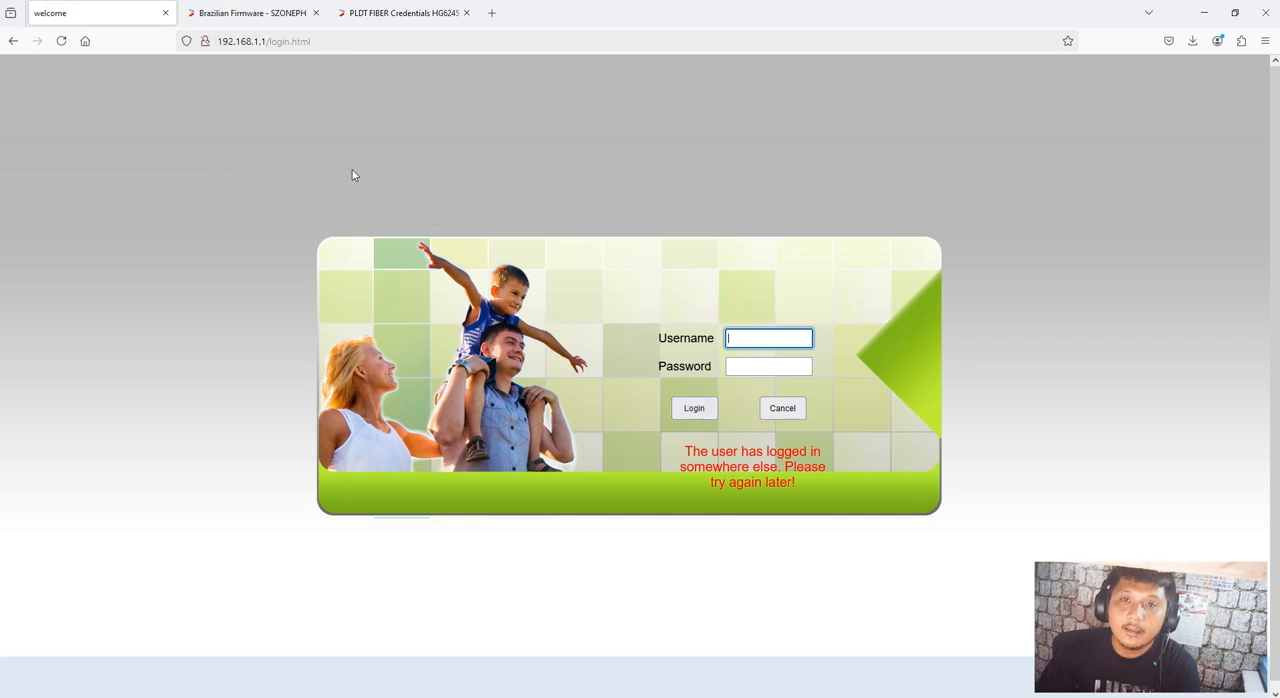
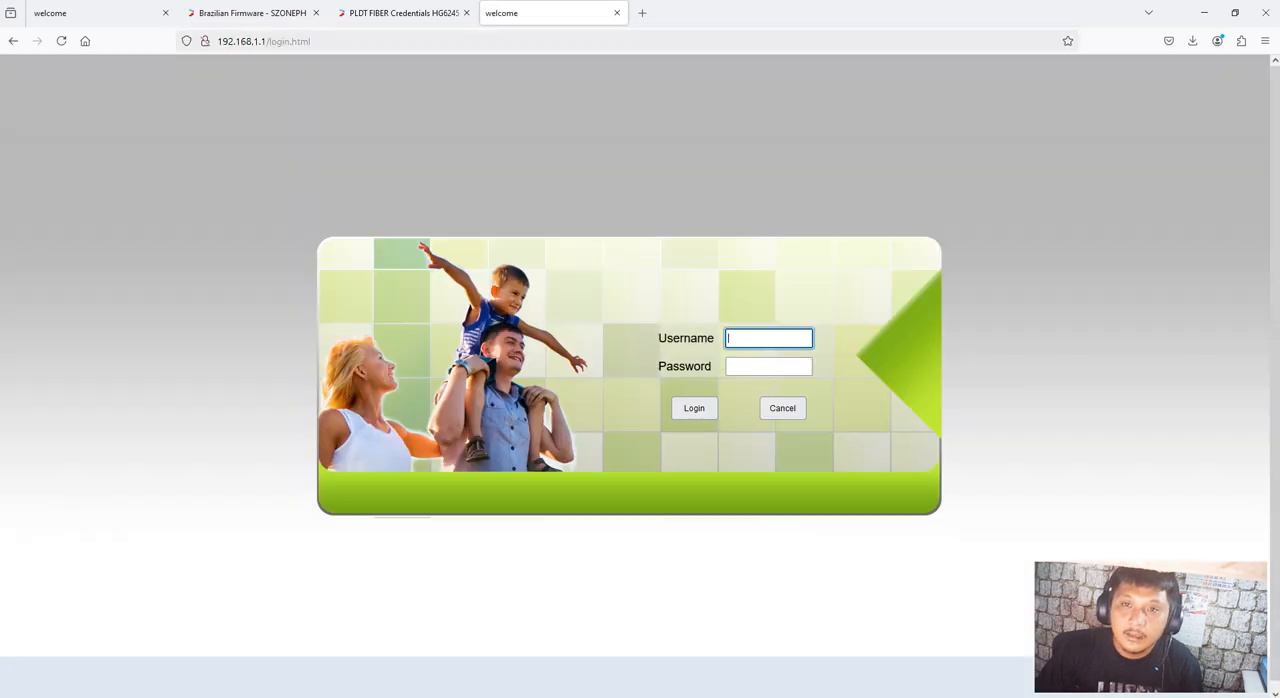
Close both open router login pages and dismiss the browser's notice about recently closed tabs
click(617, 13)
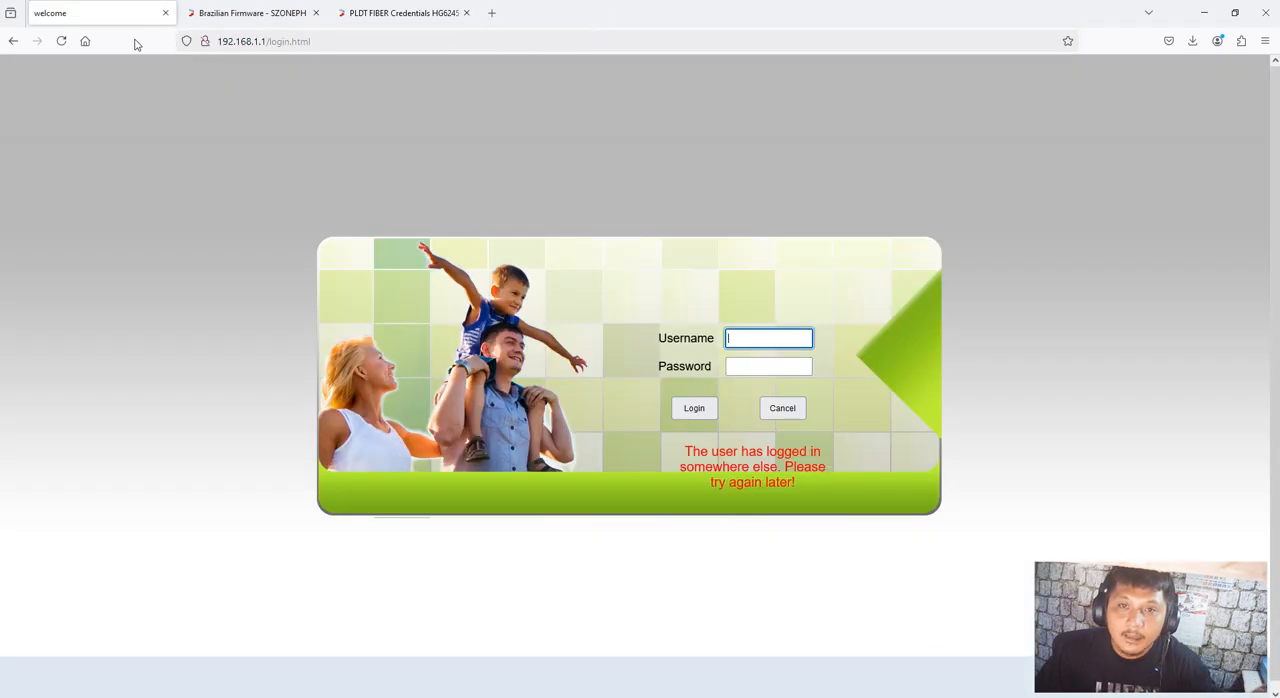
click(165, 13)
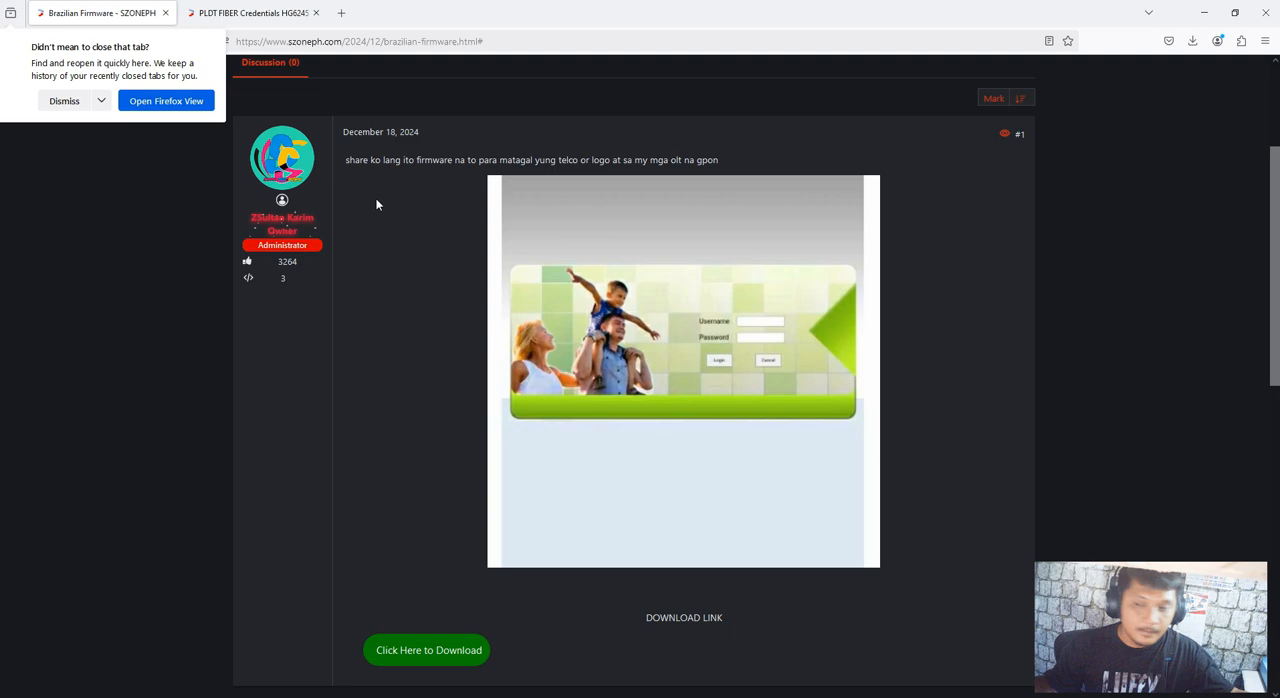
click(60, 103)
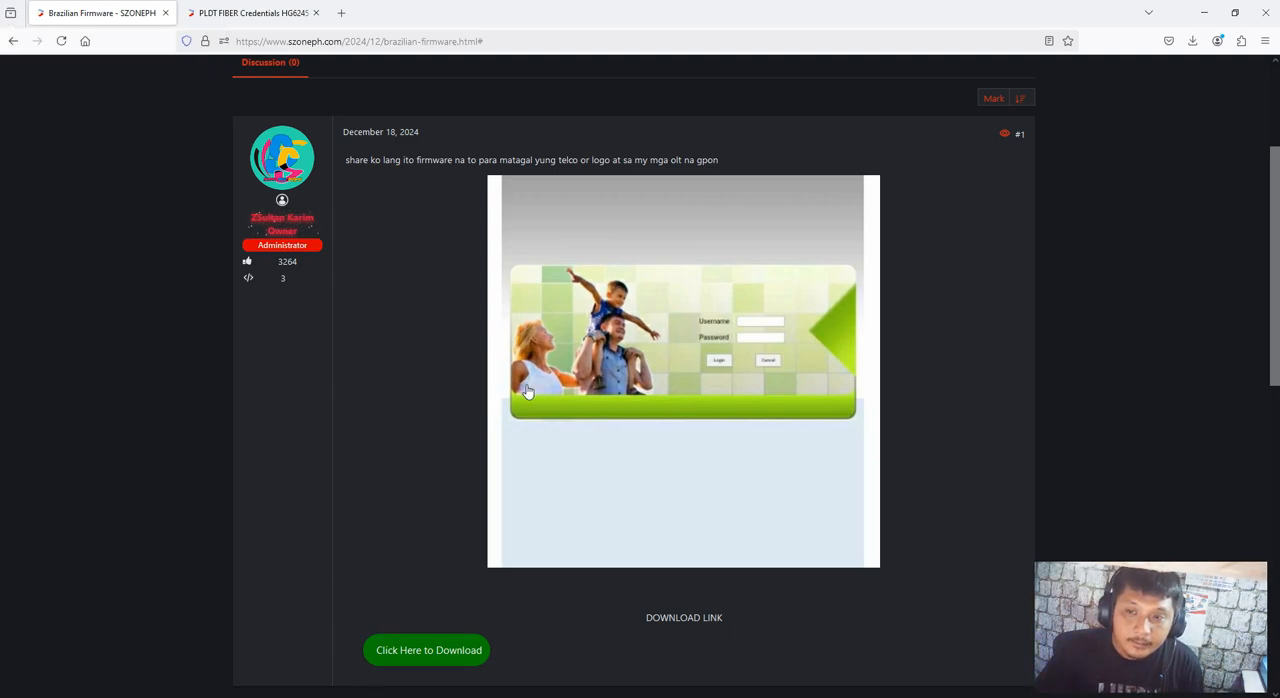
Load the router login page at 192.168.1.1 in a new browser tab, retrying the connection until it opens
click(341, 13)
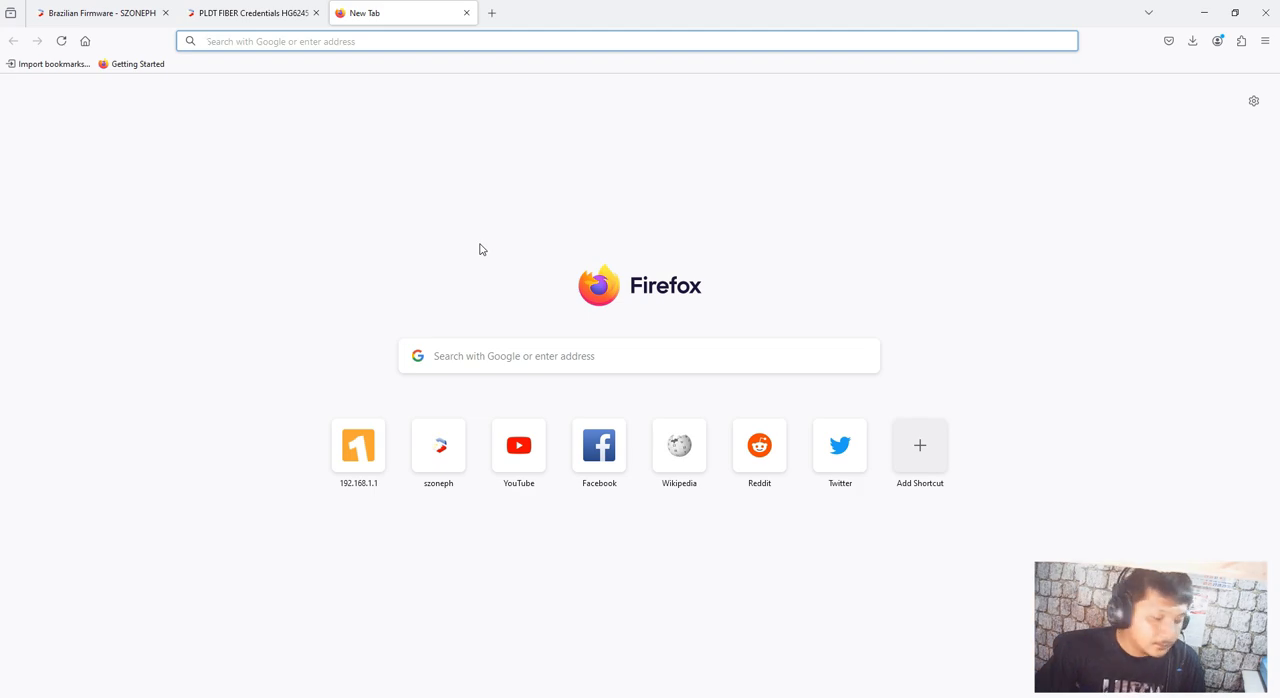
text(192.168)
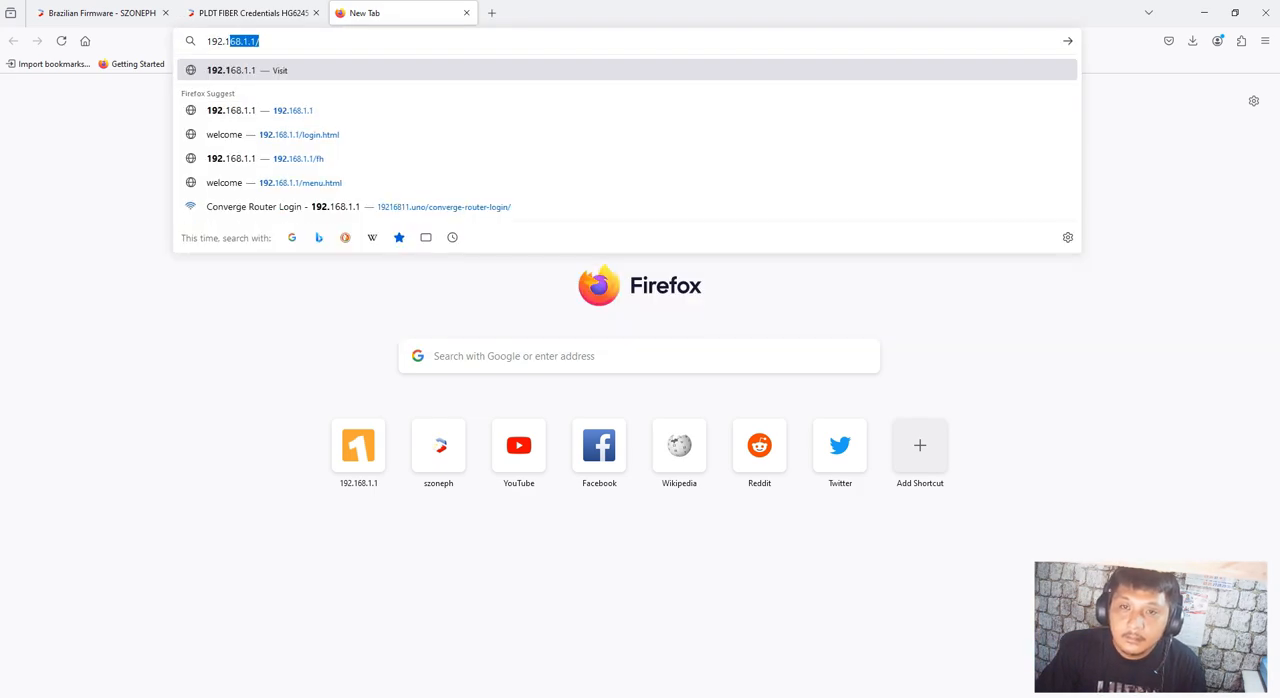
text(.1.1)
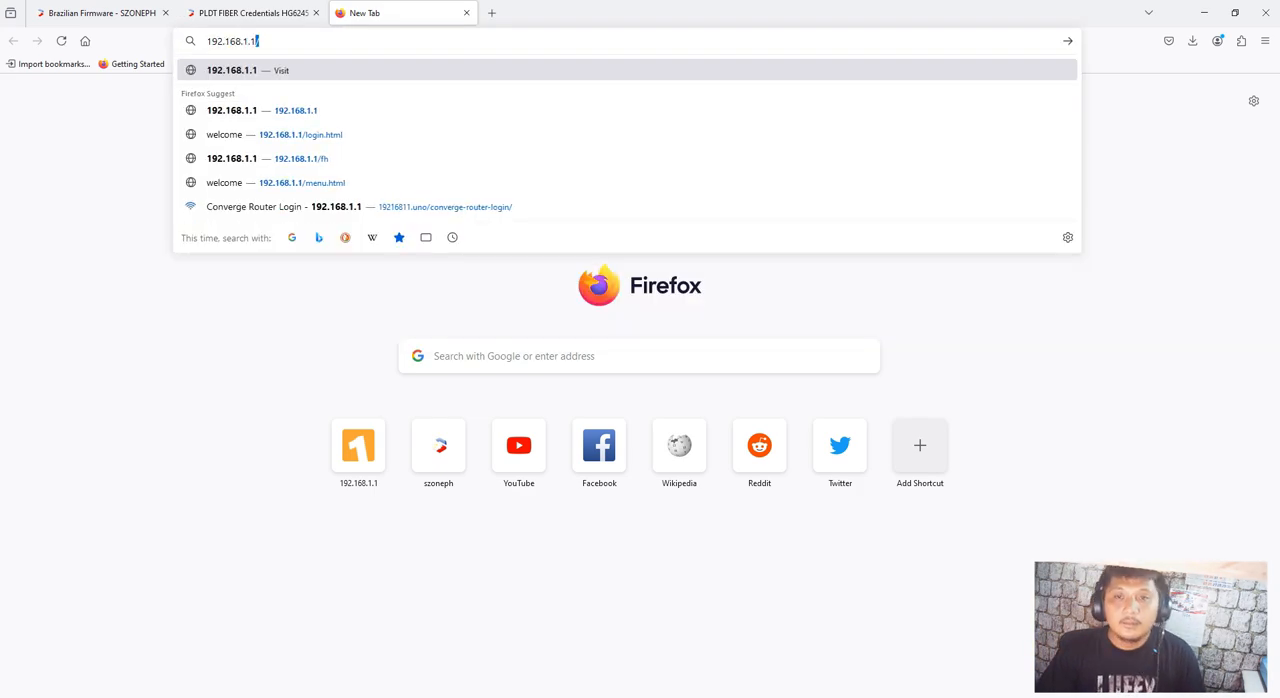
key(Return)
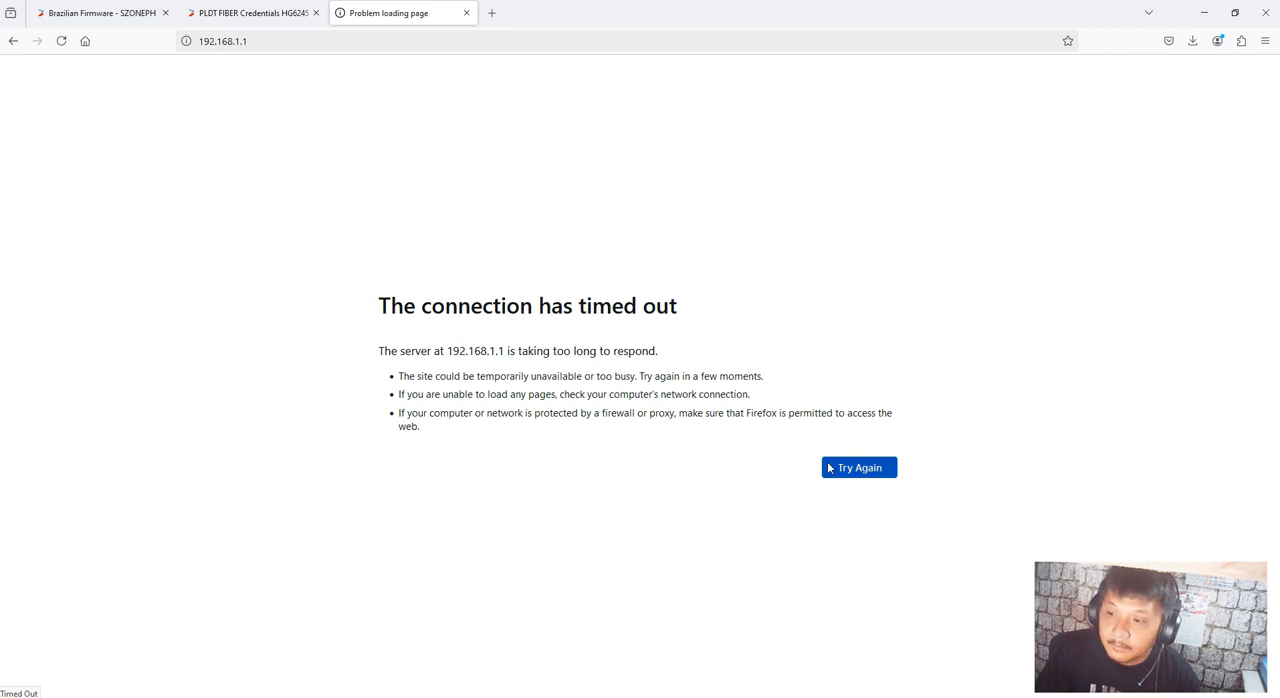
click(858, 467)
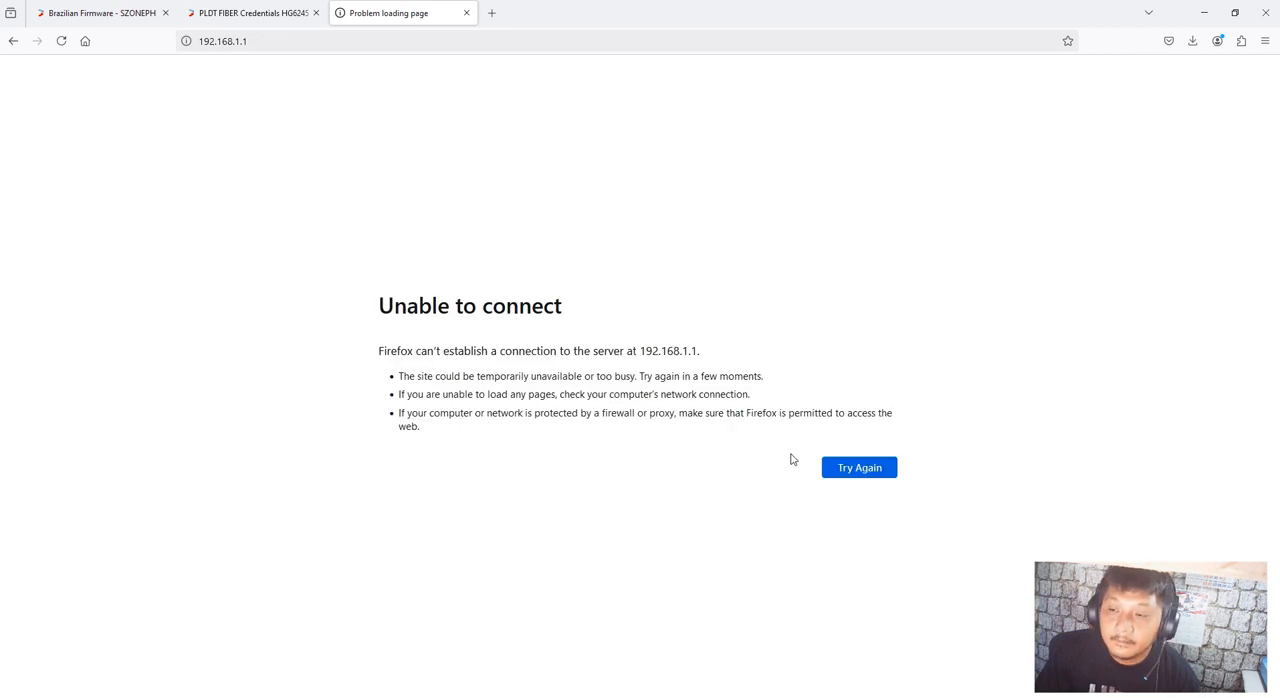
click(845, 467)
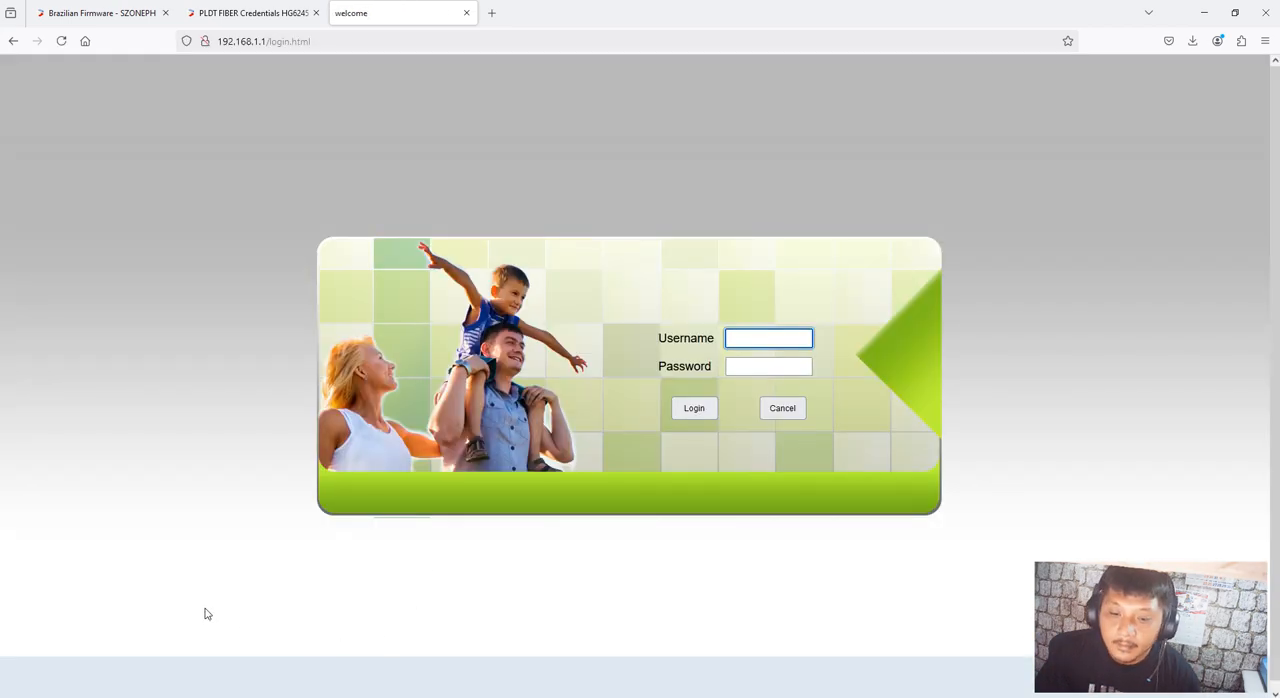
Fill in the router login form with the username admin and the password copied from brazilian firmware.txt in Notepad
key(alt+Tab)
drag(613, 327, 575, 325)
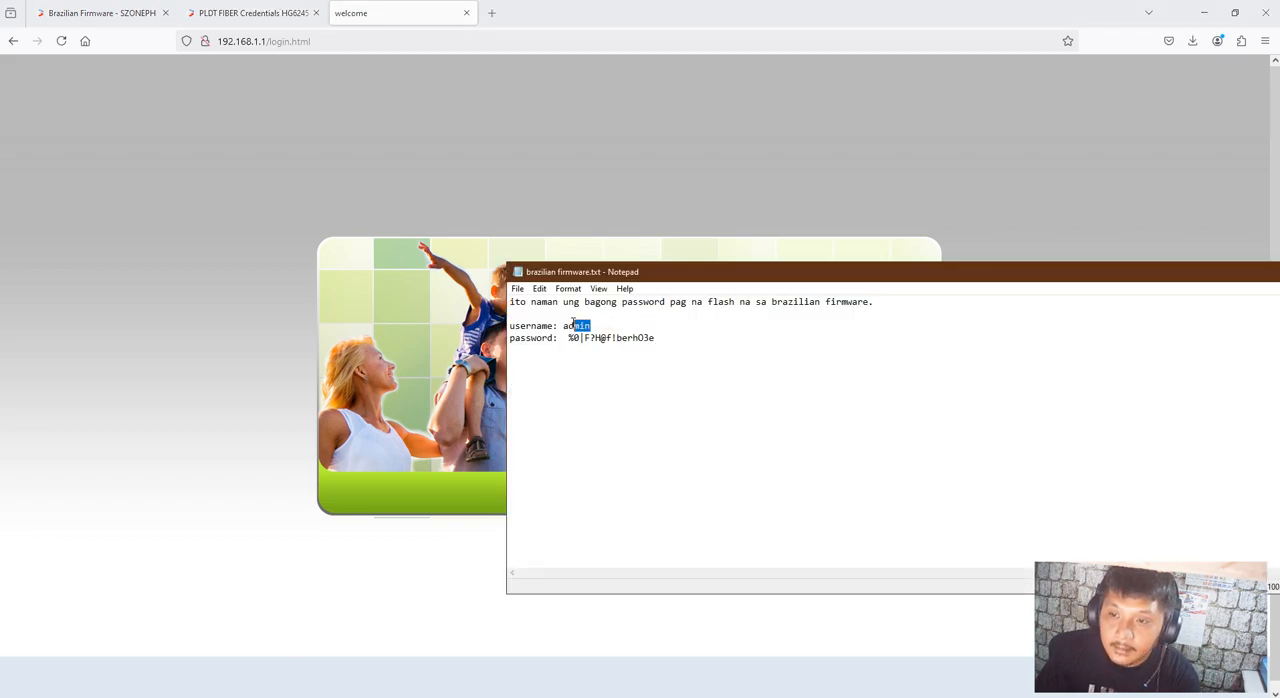
key(alt+Tab)
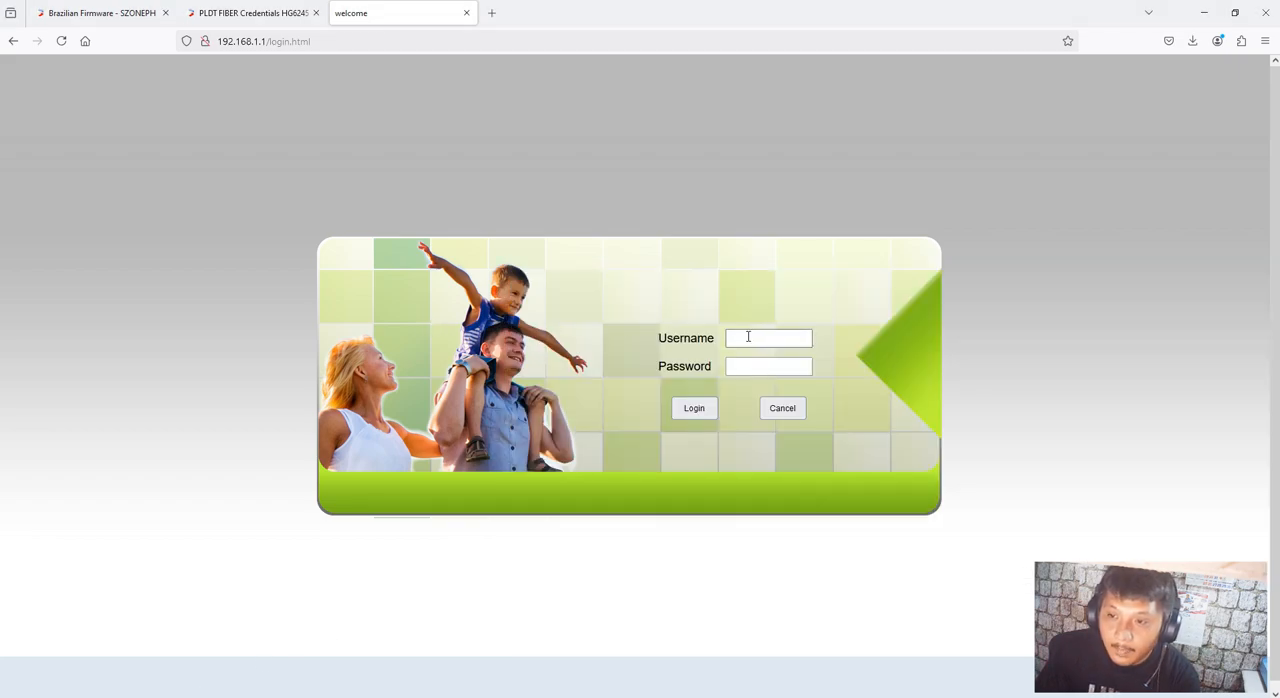
key(alt+Tab)
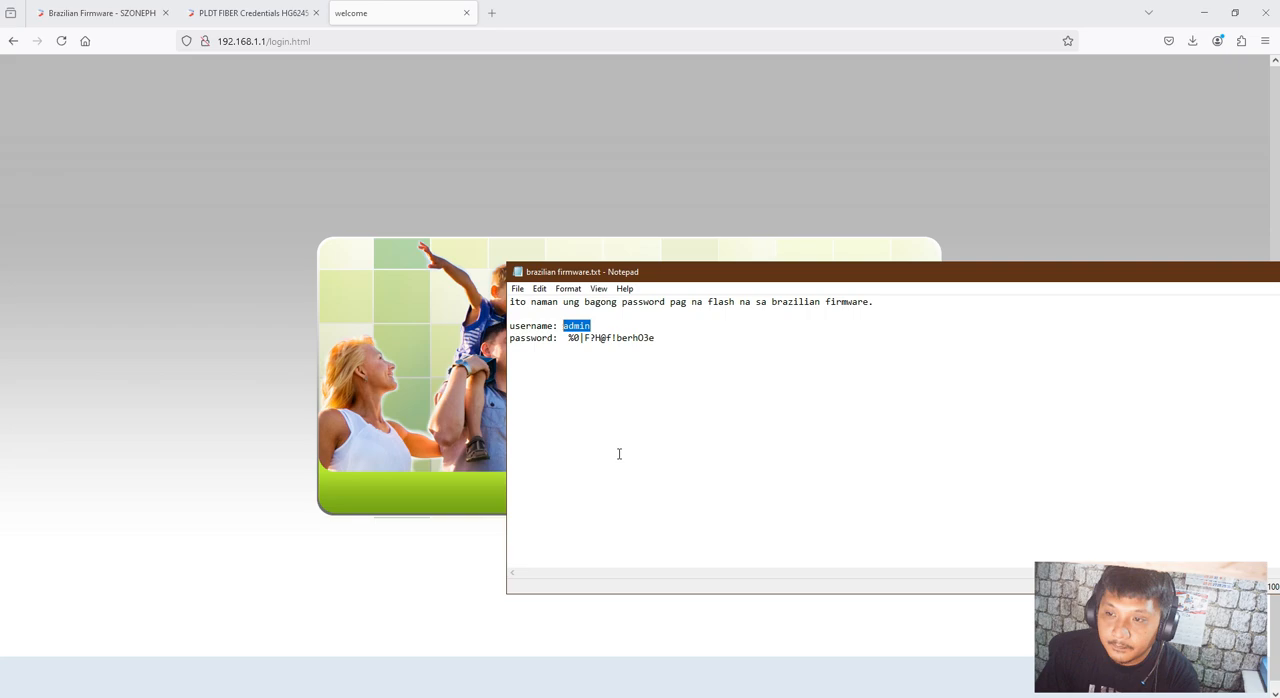
drag(654, 340, 572, 338)
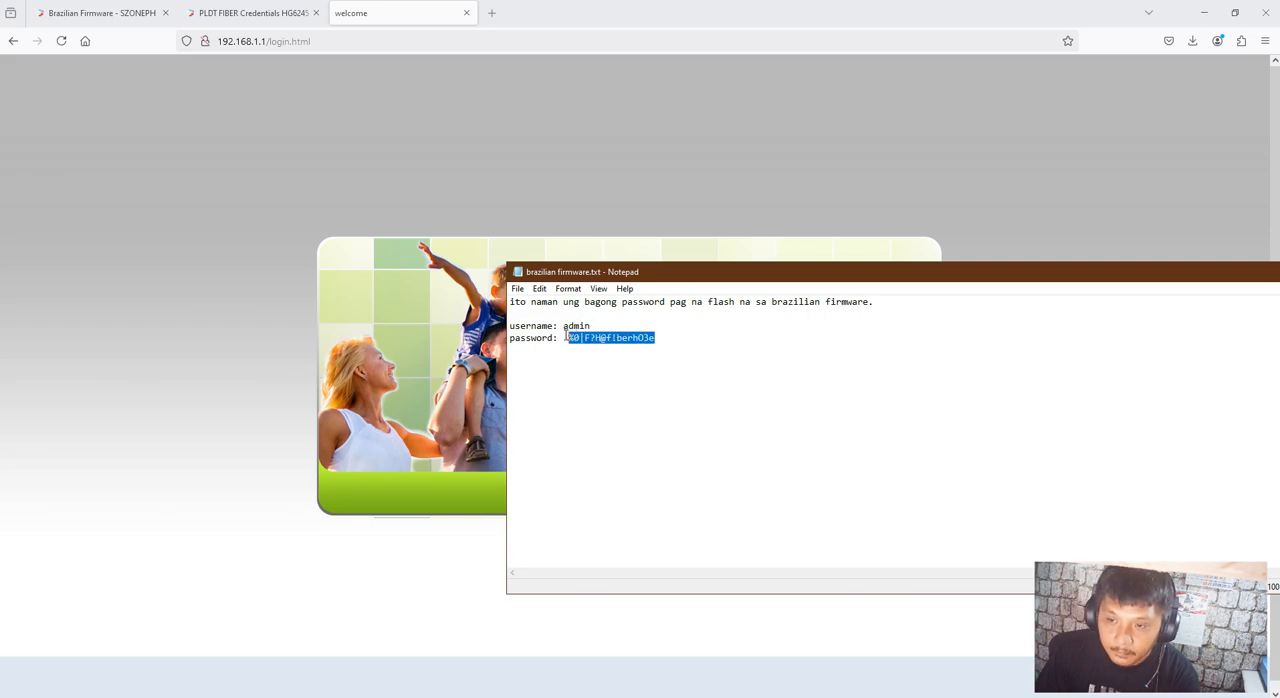
key(alt+Tab)
click(746, 366)
key(ctrl+v)
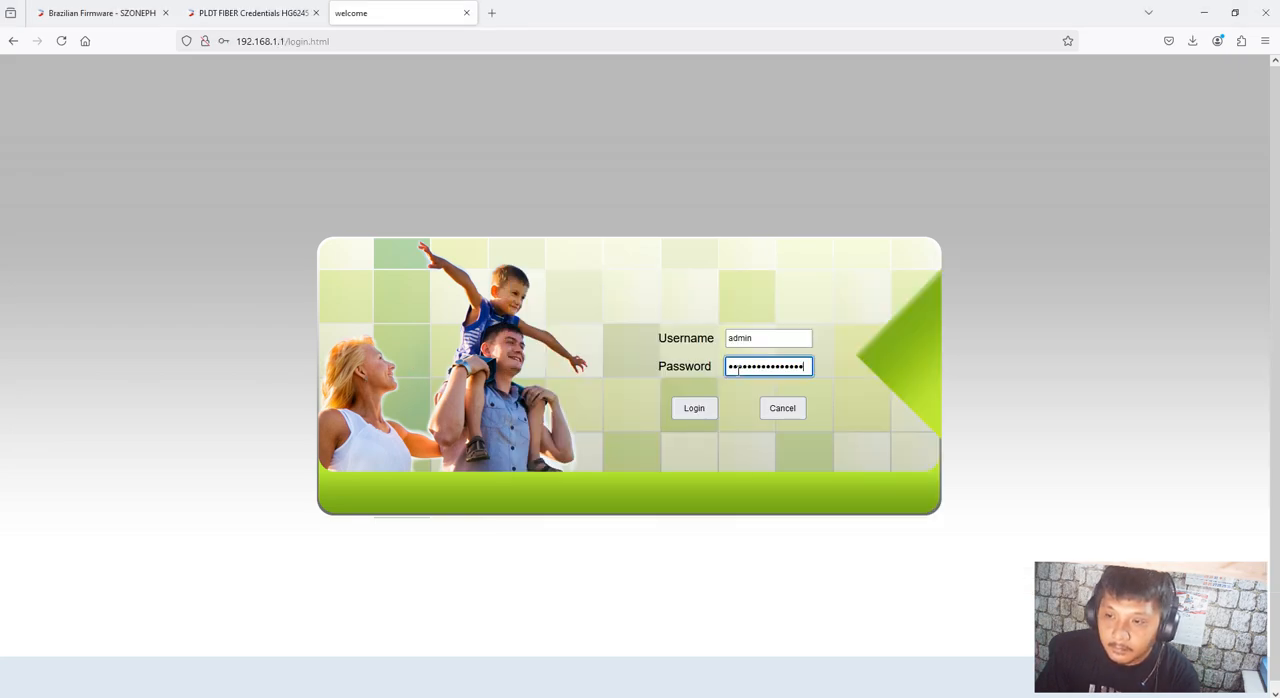
Submit the router login and save its credentials in the browser
click(683, 410)
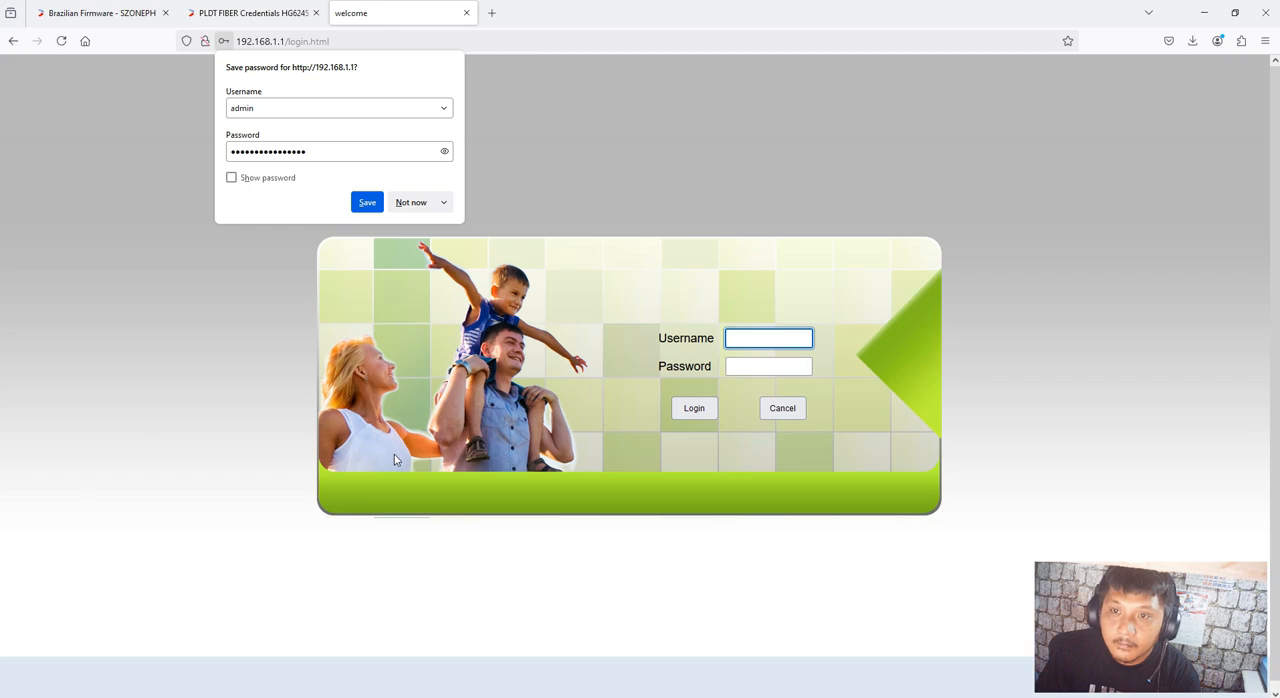
click(367, 202)
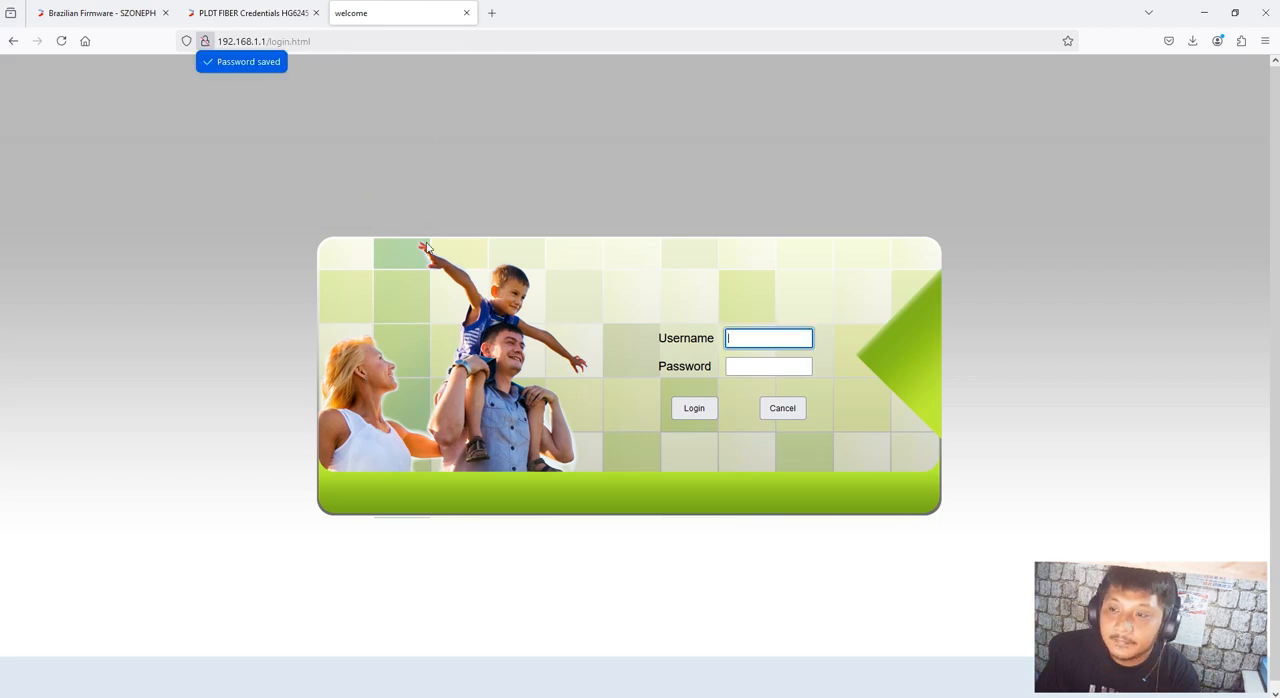
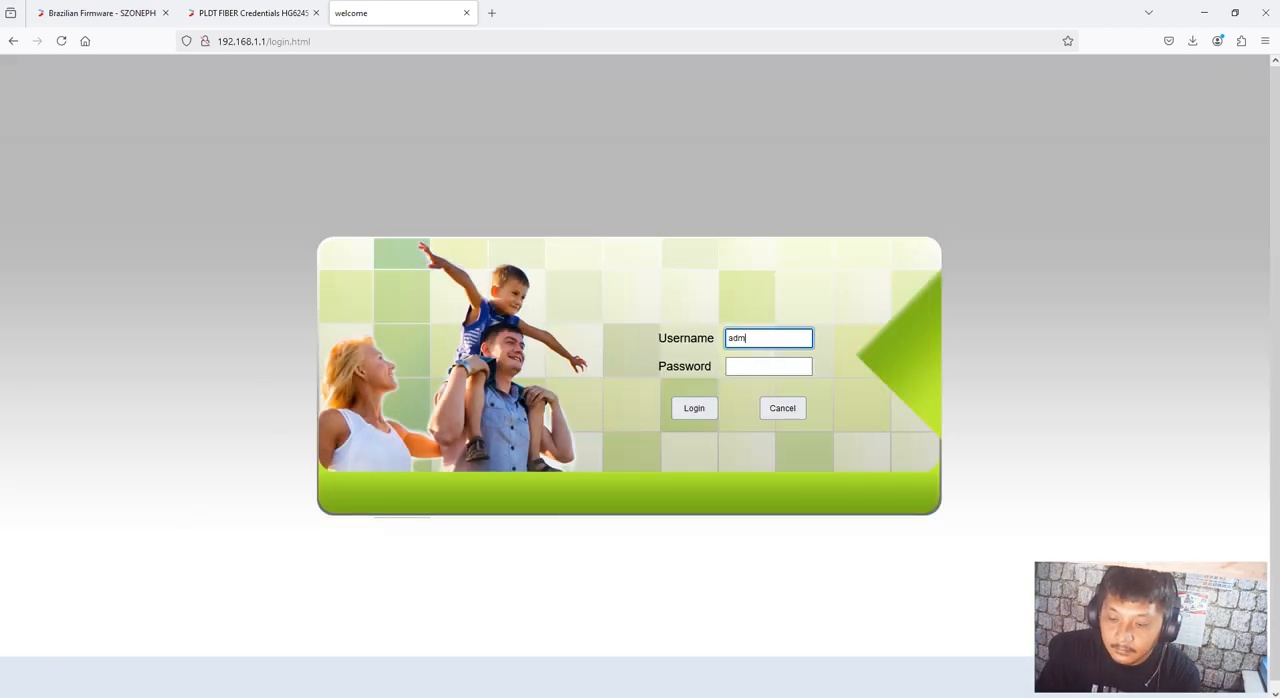
Try to log in to the router as admin with the browser's saved password, and close the login page
text(admin)
key(Tab)
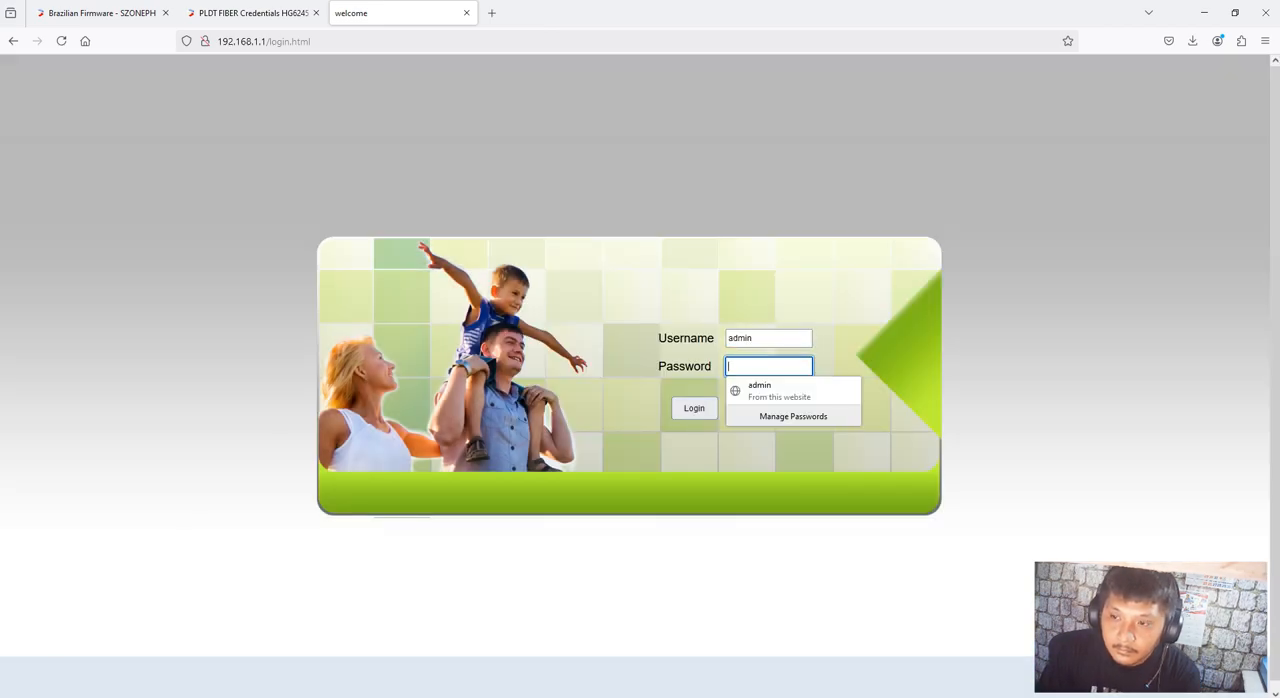
click(793, 390)
click(700, 411)
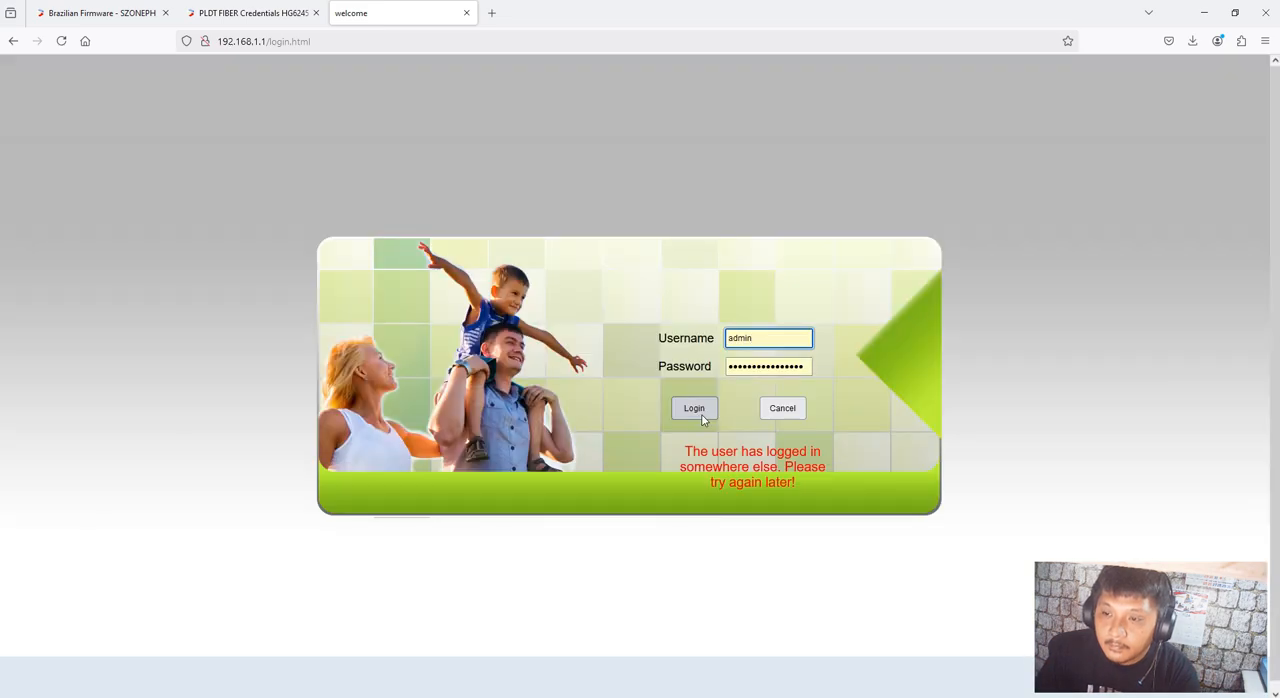
click(466, 13)
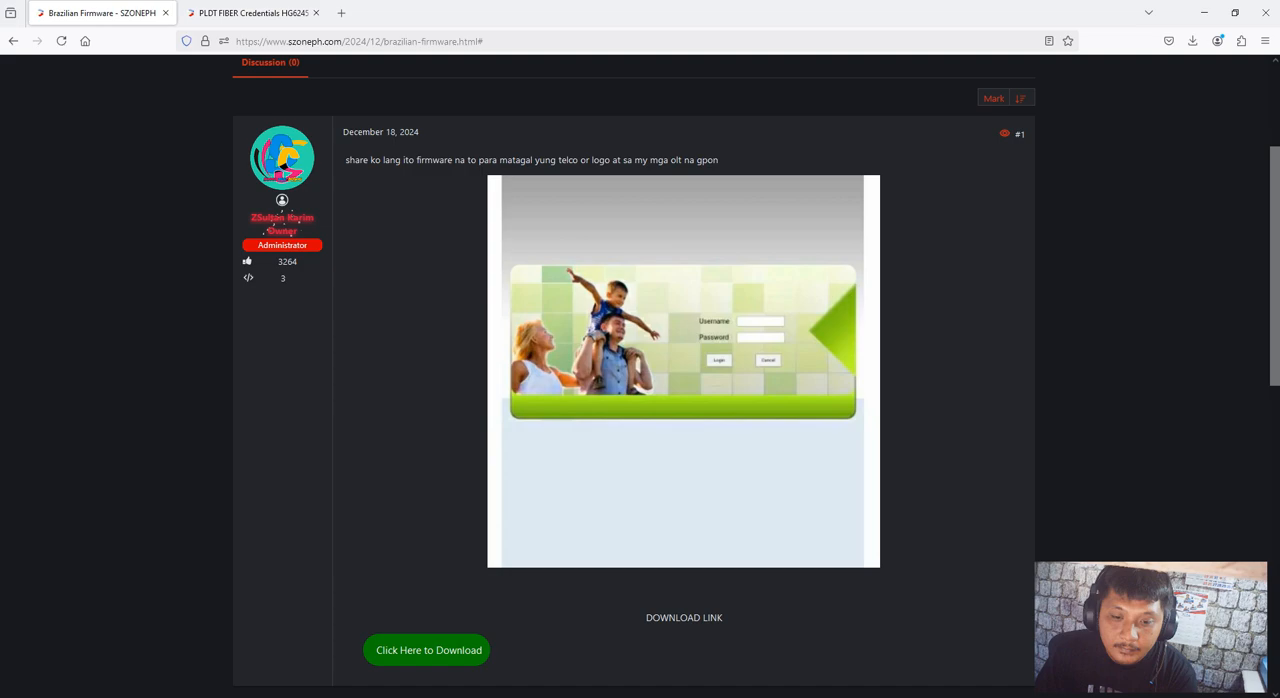
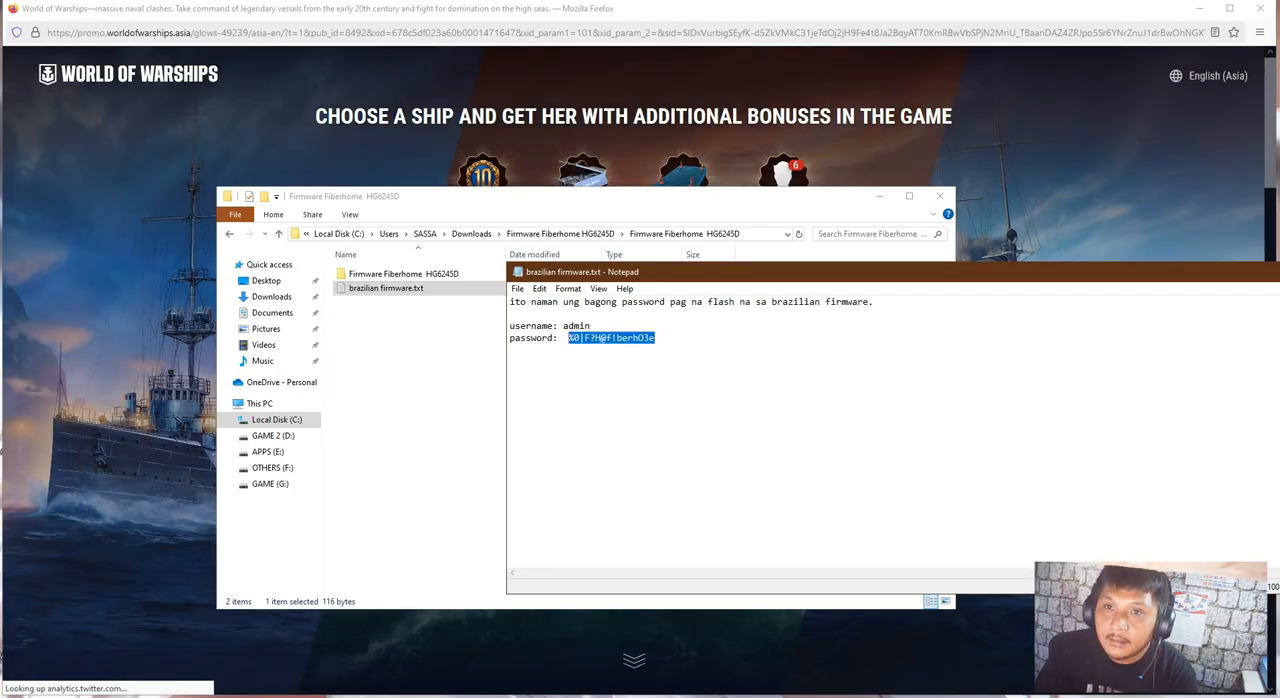
Close the World of Warships advert page and open the router login page at 192.168.1.1 in a Google Chrome guest window
click(1262, 8)
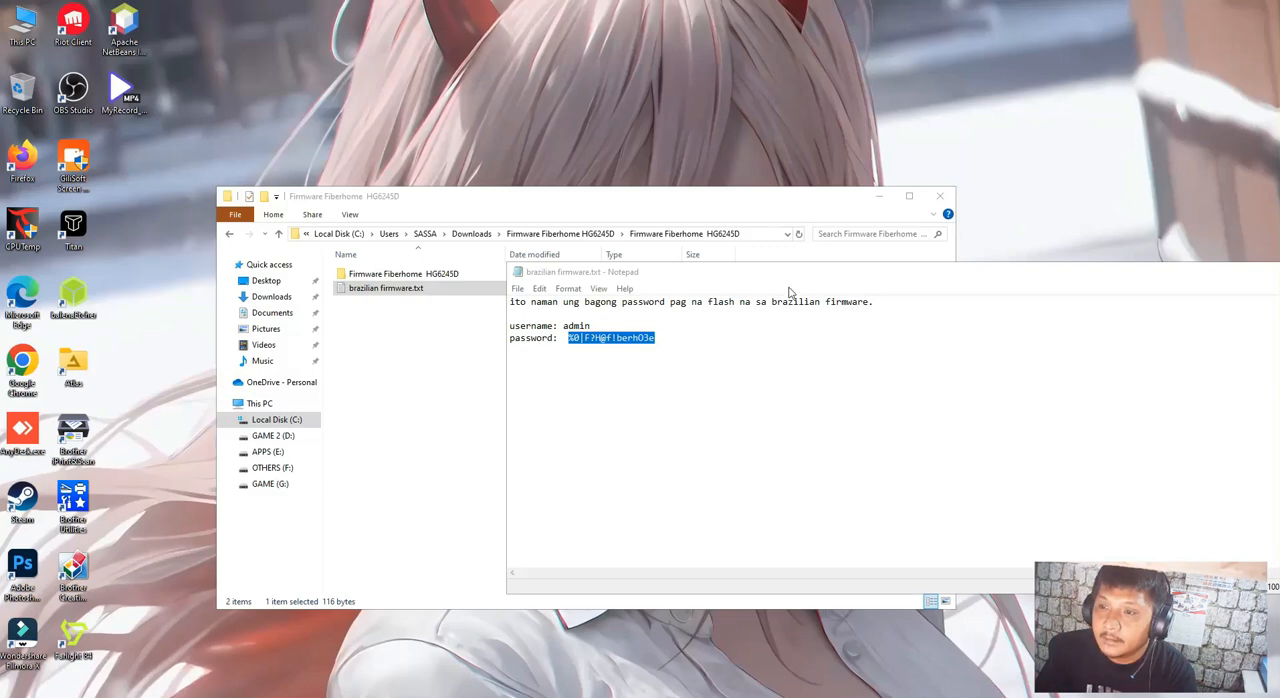
double_click(22, 370)
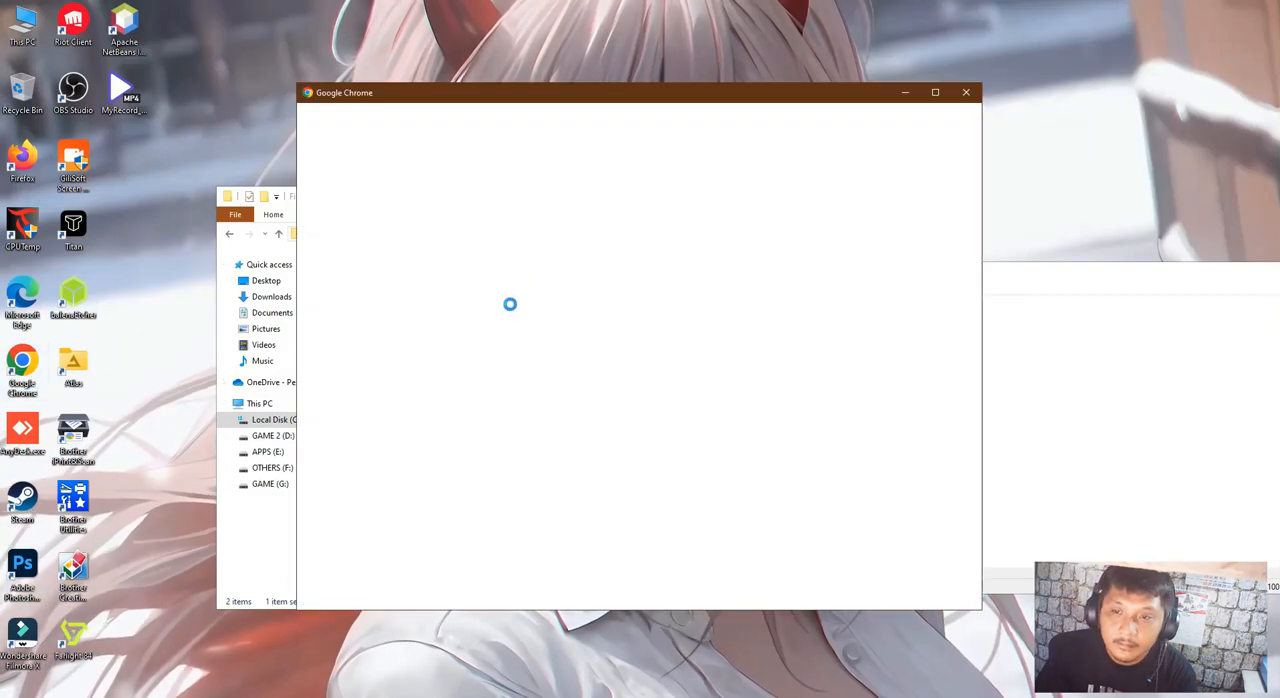
click(370, 569)
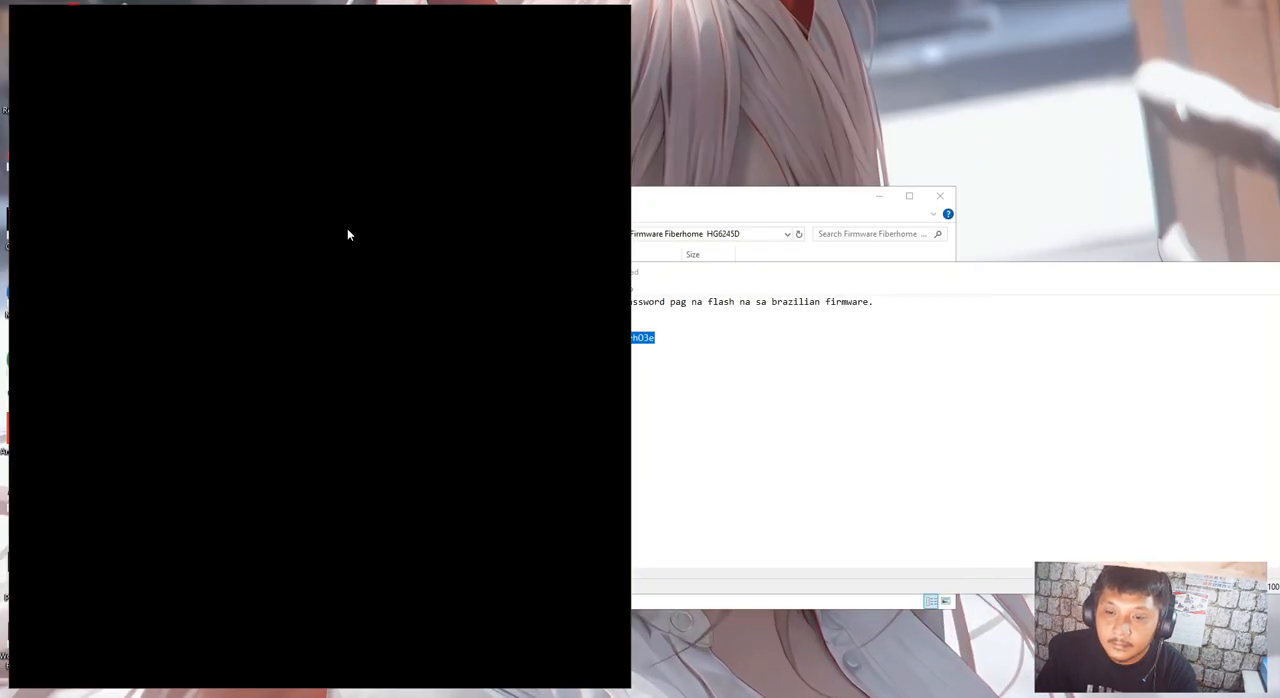
text(192.)
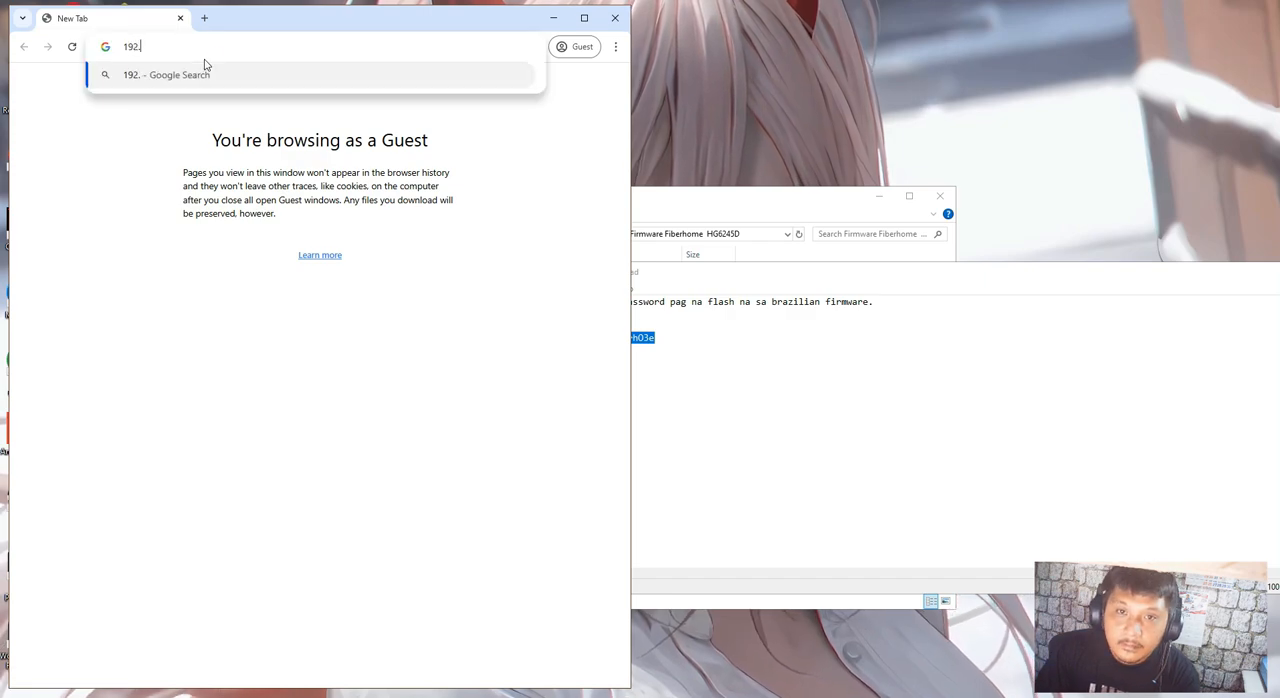
text(168.1.1)
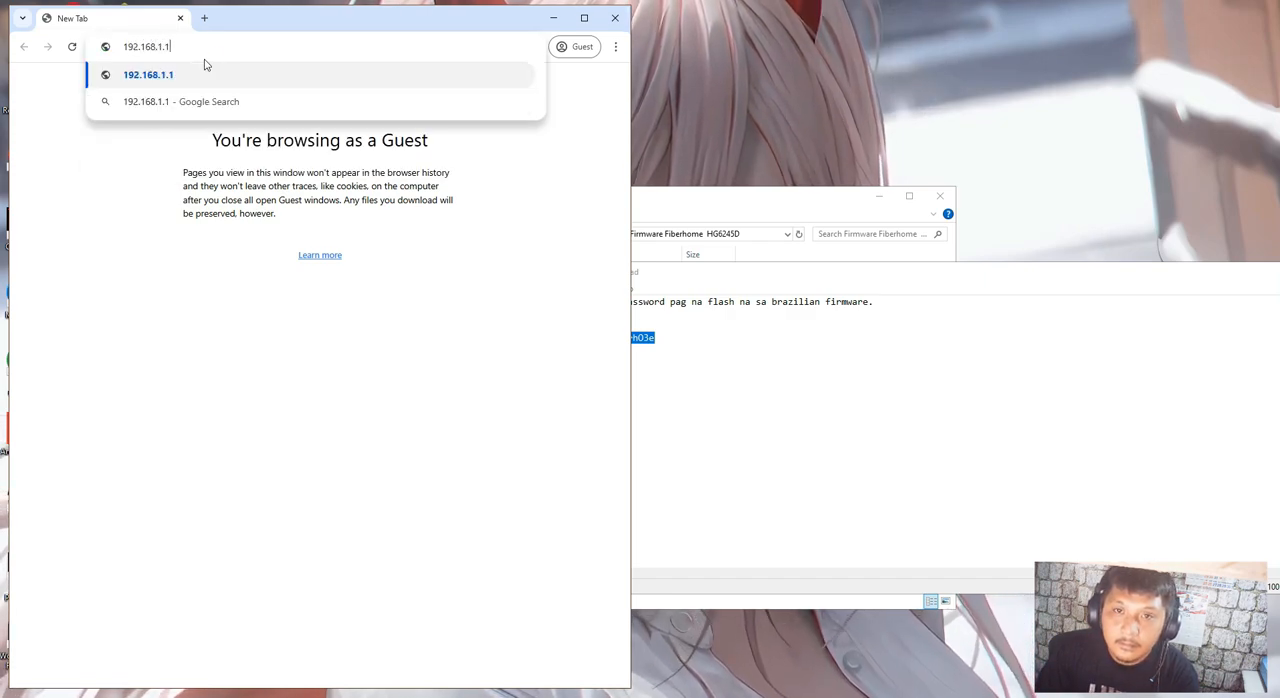
key(Return)
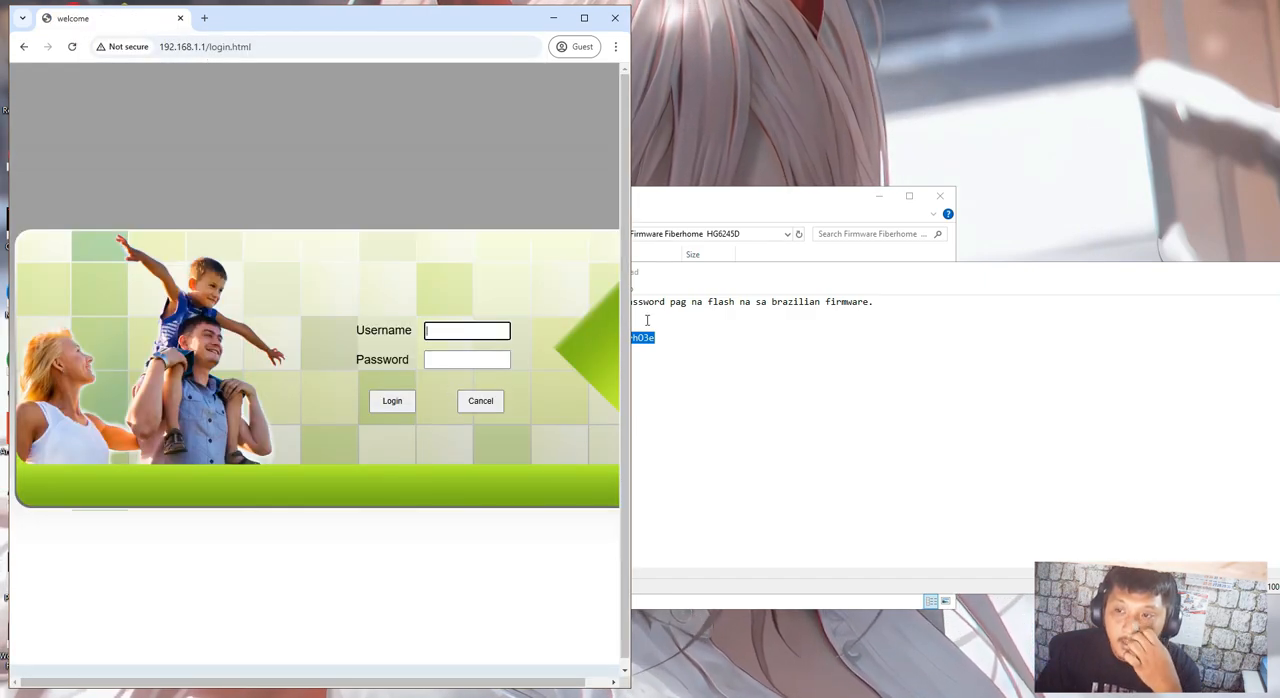
Enter admin as the router username and copy the new firmware's password from brazilian firmware.txt
click(689, 331)
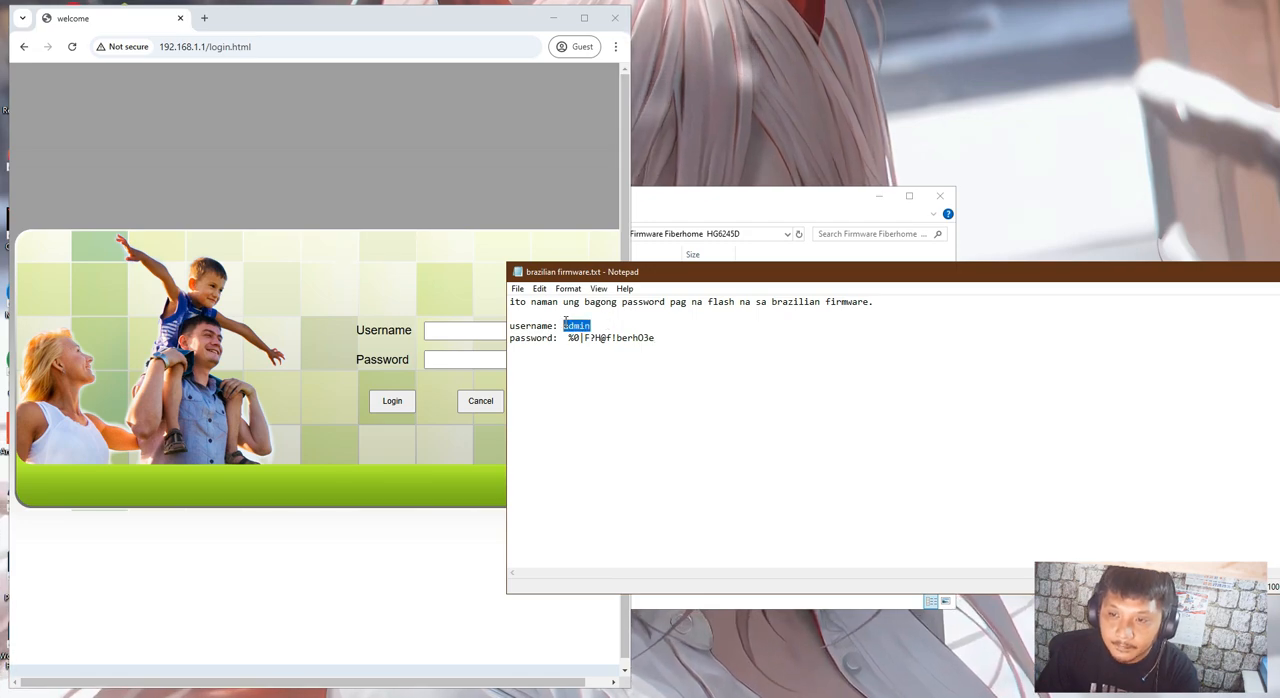
click(435, 336)
text(admin)
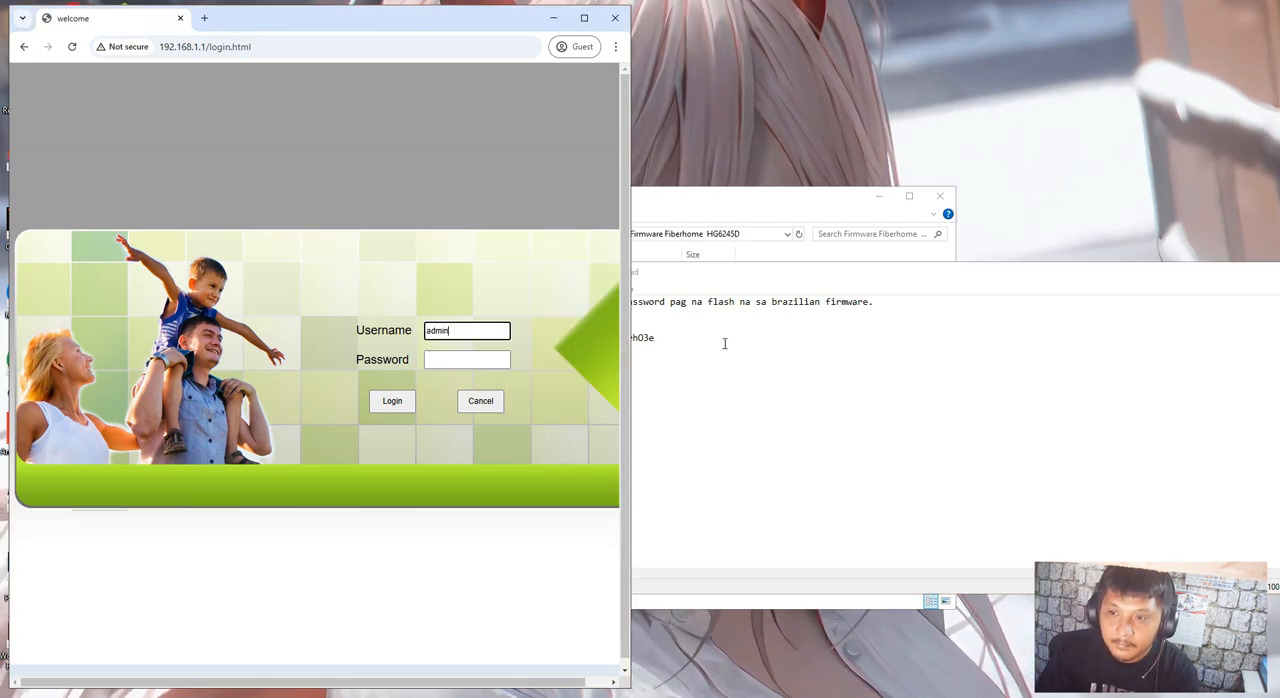
click(656, 338)
drag(656, 338, 572, 342)
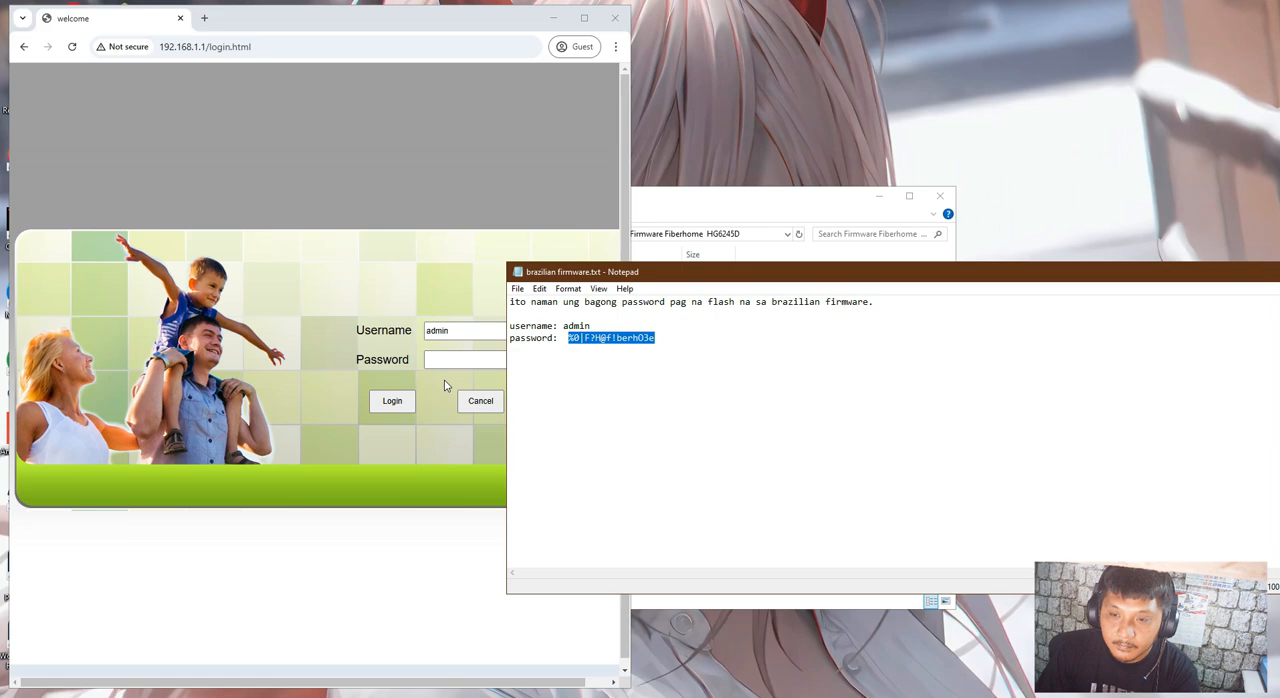
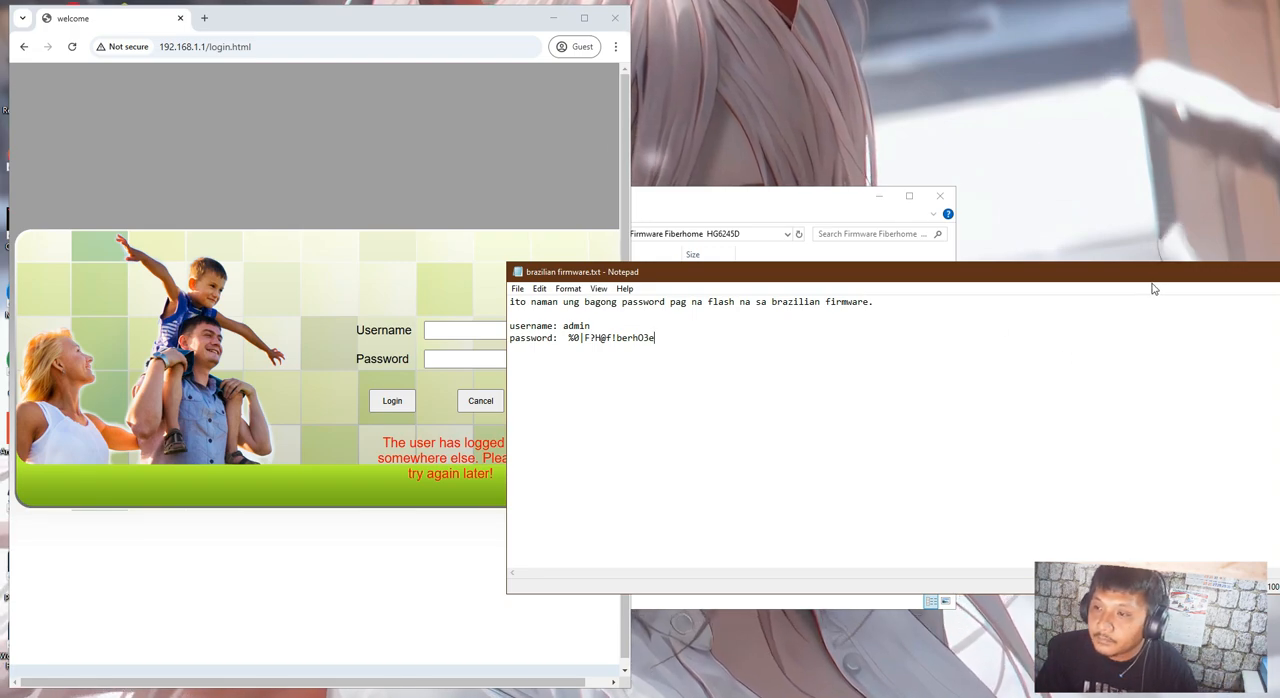
Move the Notepad and File Explorer windows clear of the router login form and copy the username from brazilian firmware.txt
drag(1062, 279, 739, 455)
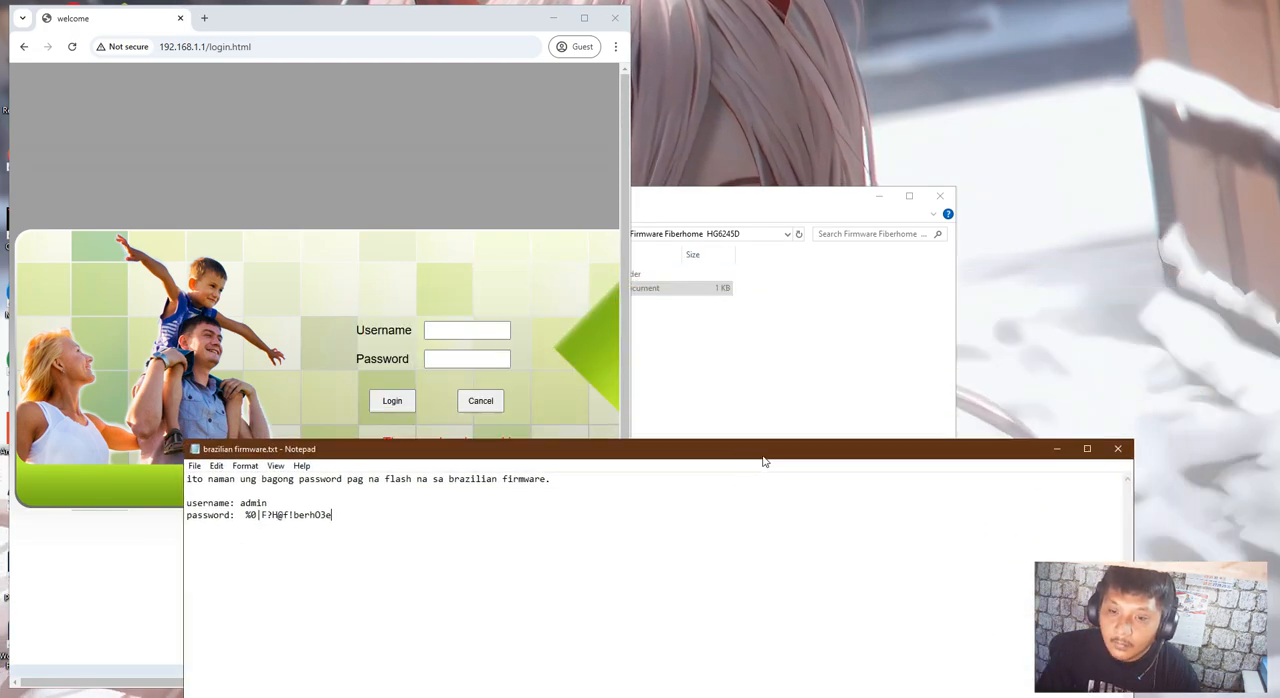
click(917, 346)
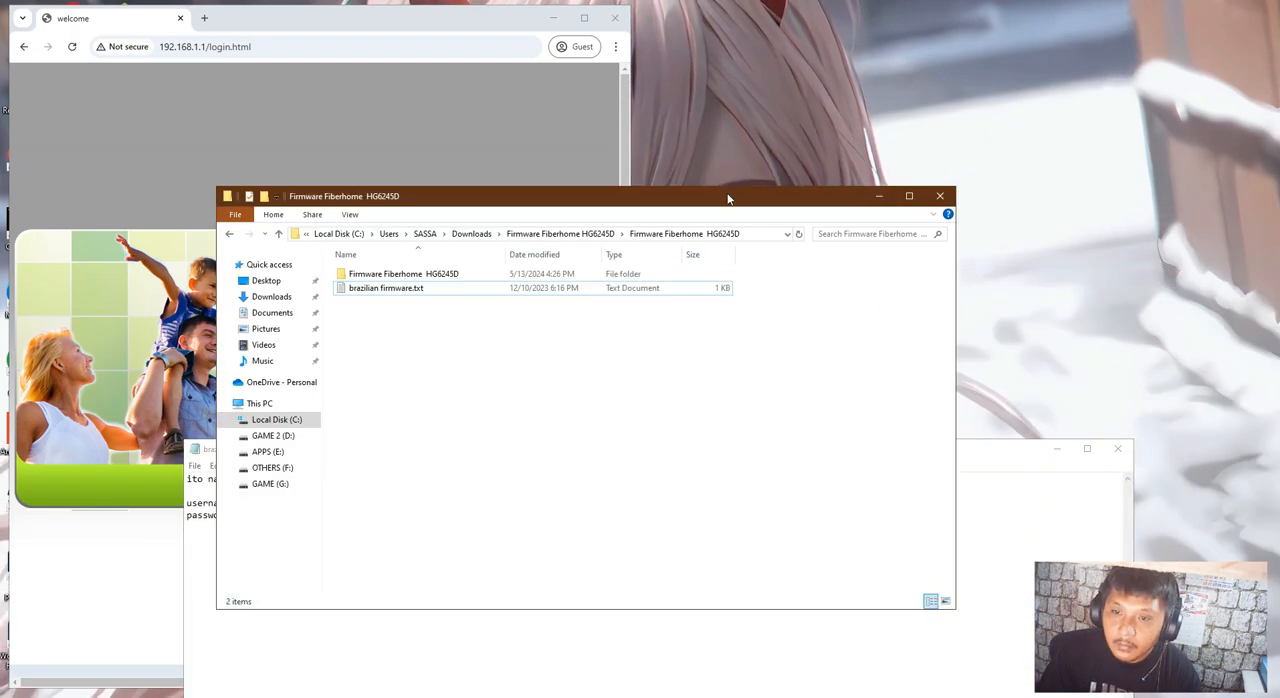
drag(720, 199, 1101, 74)
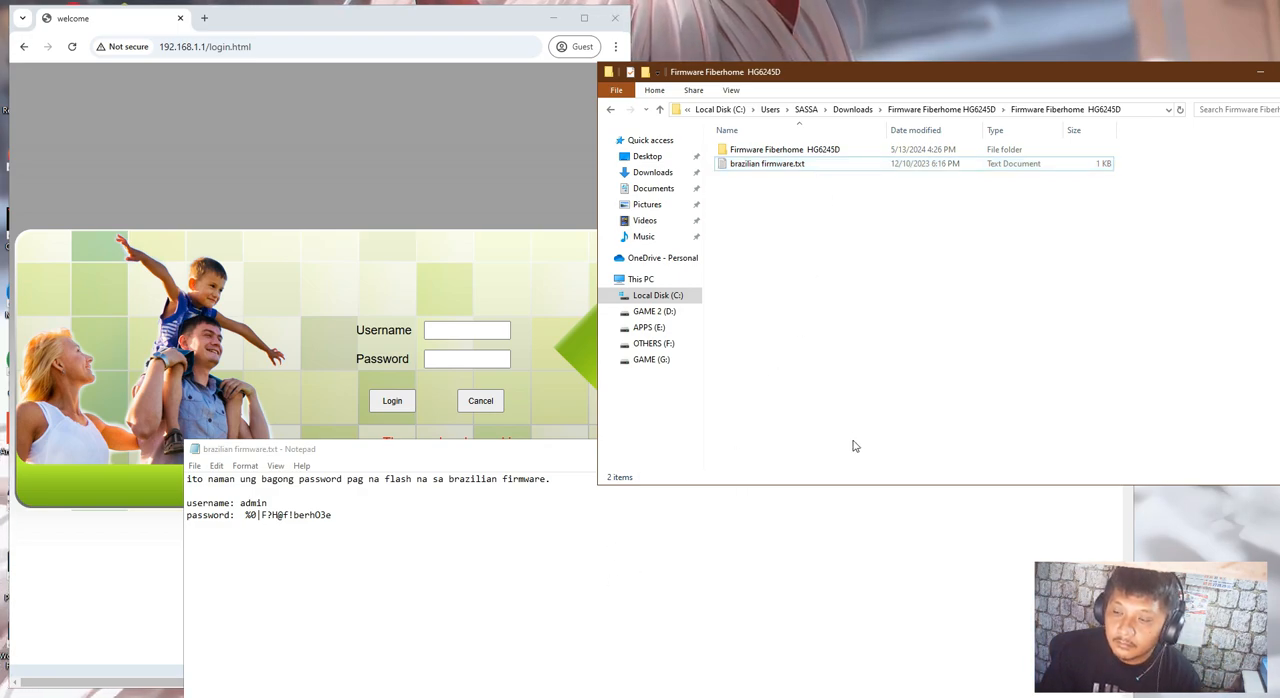
click(783, 563)
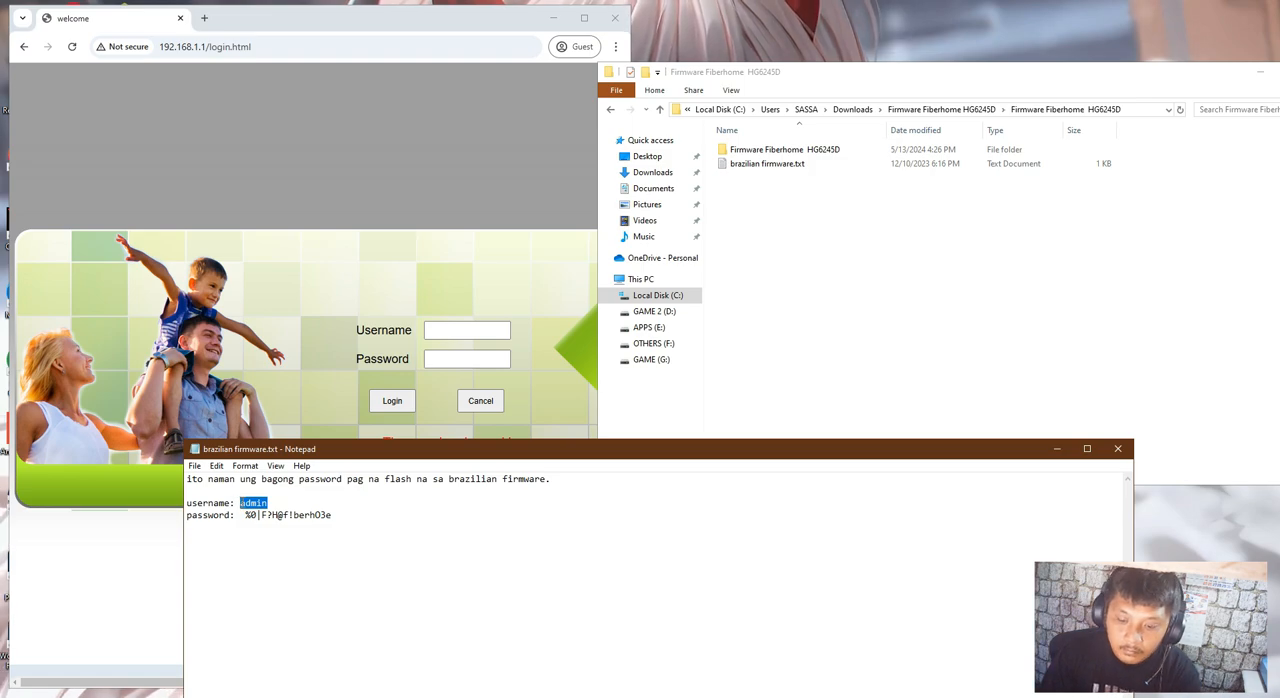
Reload the interrupted router login page at 192.168.1.1 and enter admin as the username
click(480, 329)
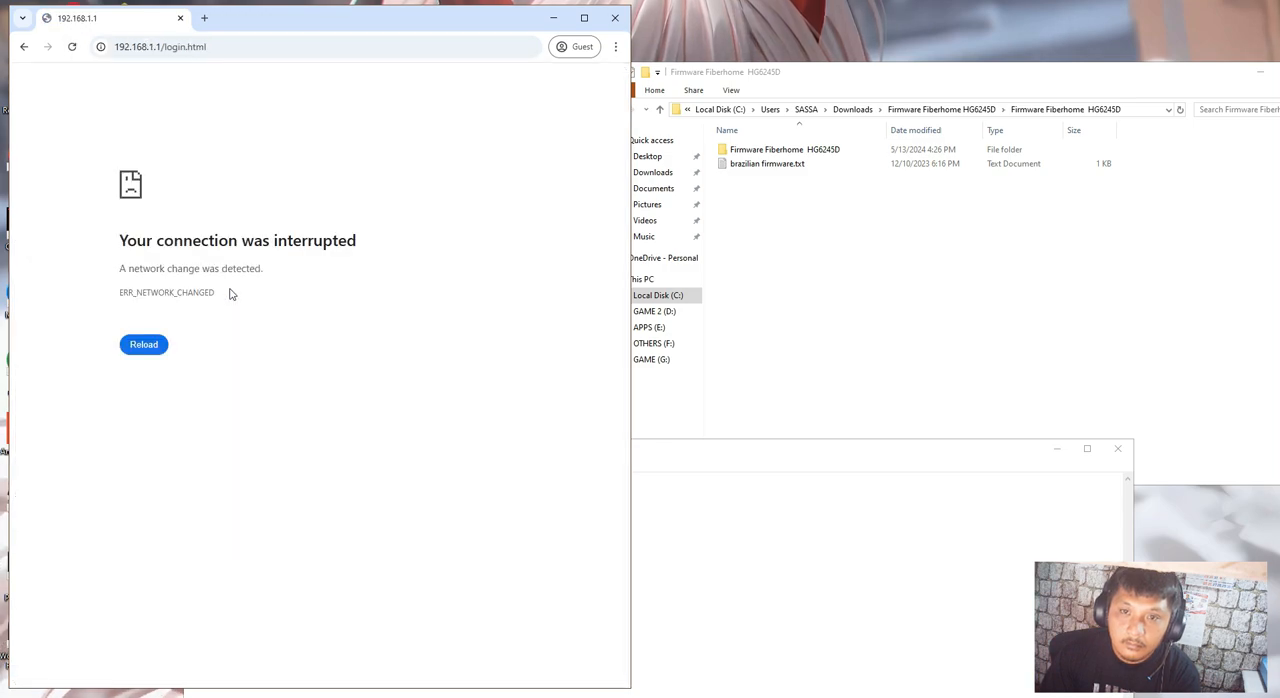
click(124, 346)
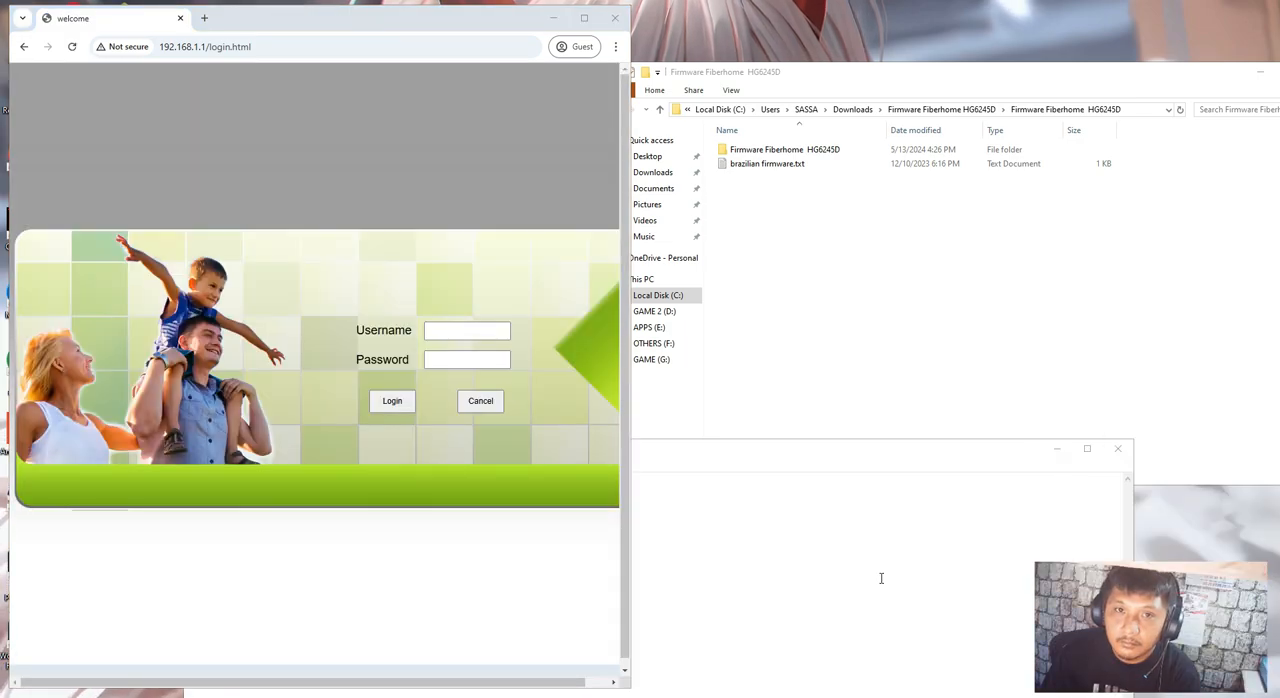
click(480, 341)
click(482, 332)
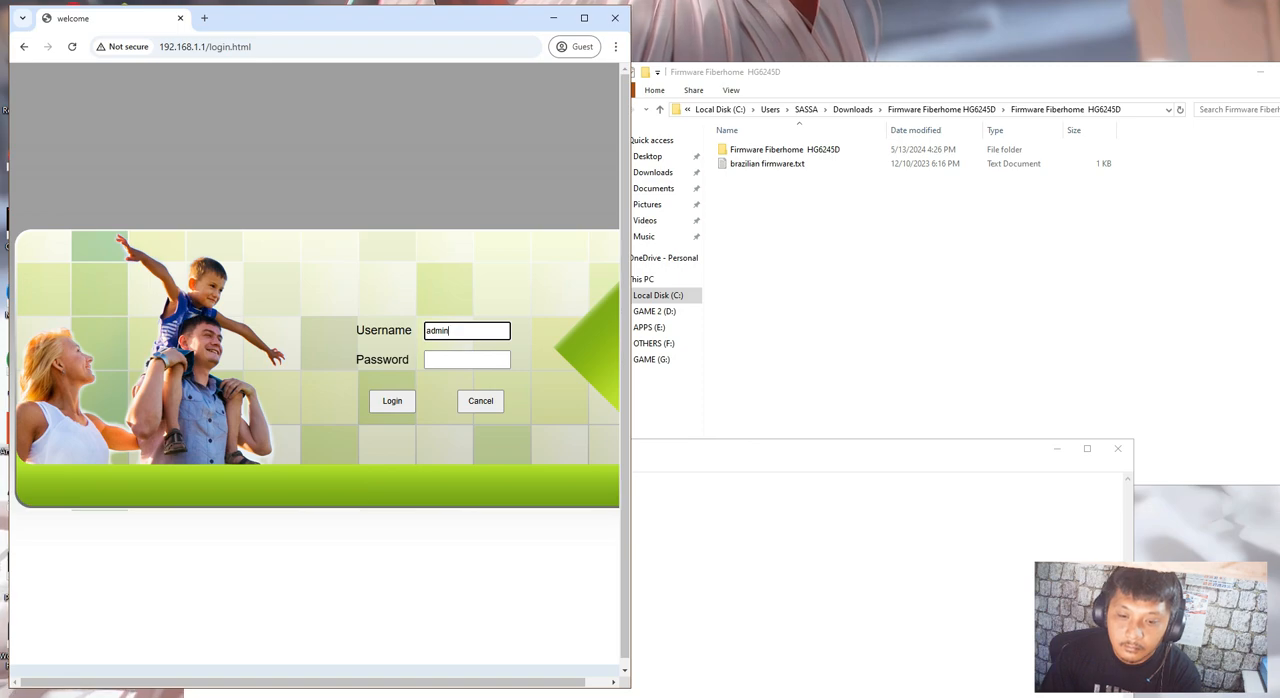
Copy the new firmware's password from brazilian firmware.txt into the router's password field and log in
key(alt+Tab)
drag(331, 514, 246, 514)
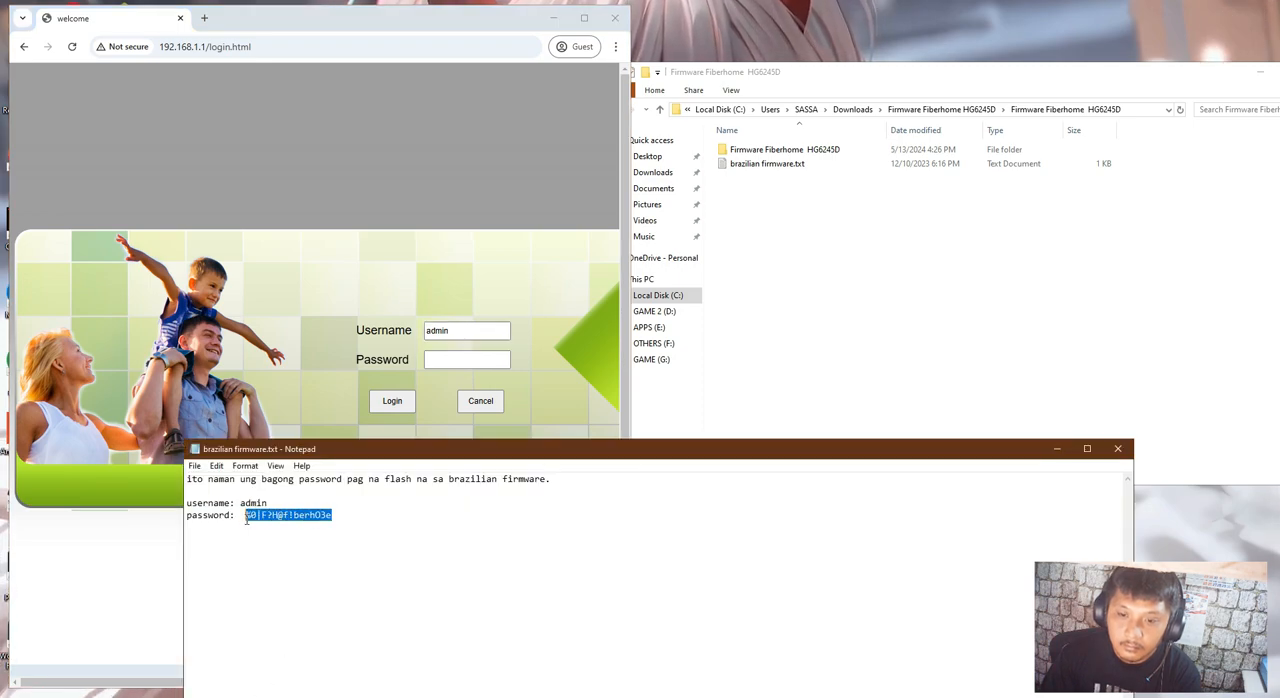
click(460, 360)
key(ctrl+v)
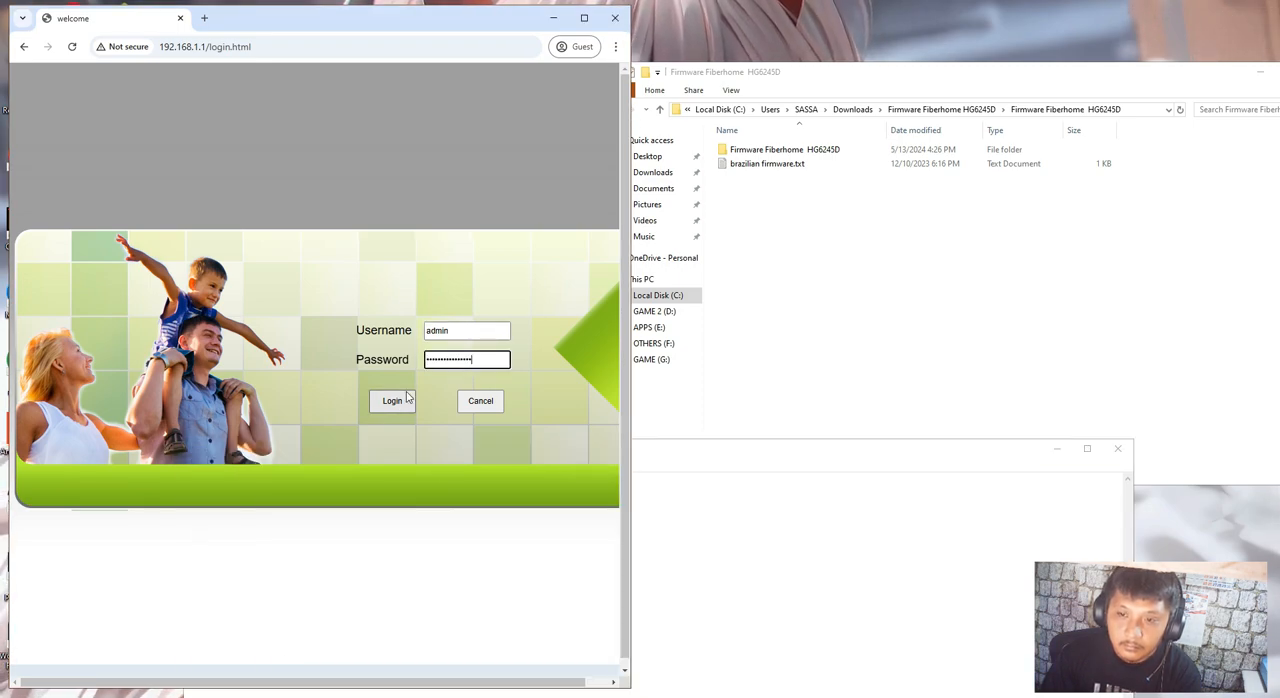
click(392, 401)
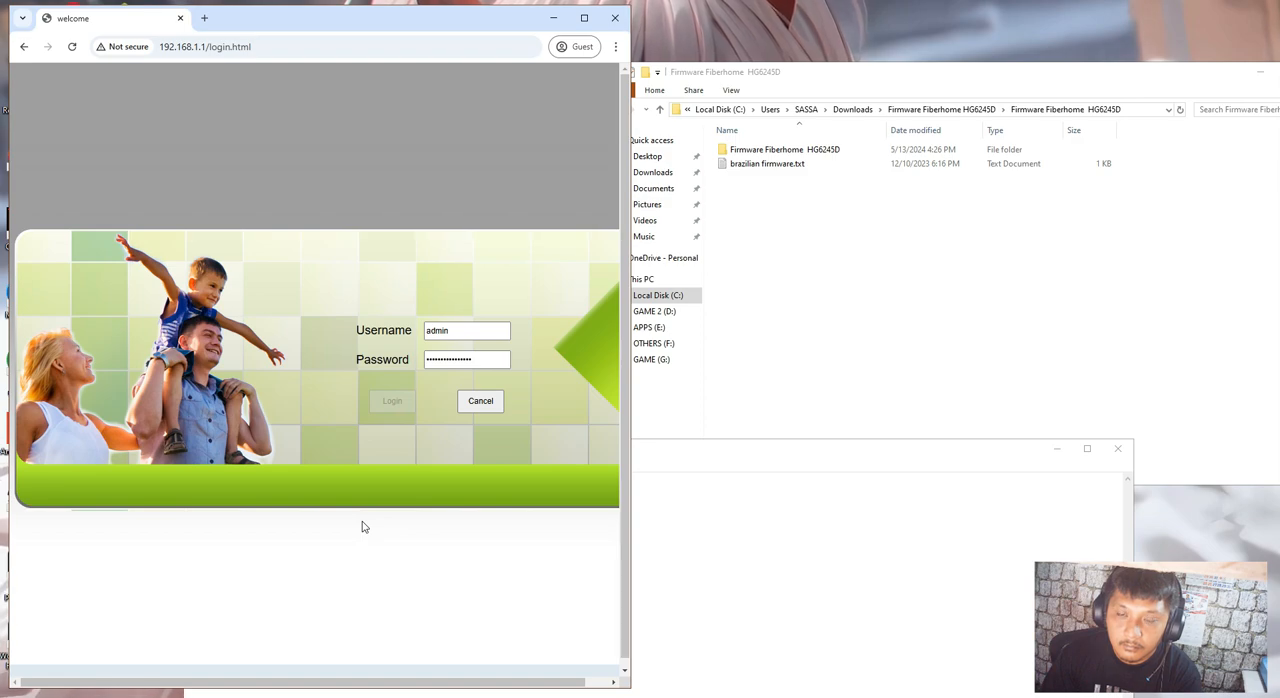
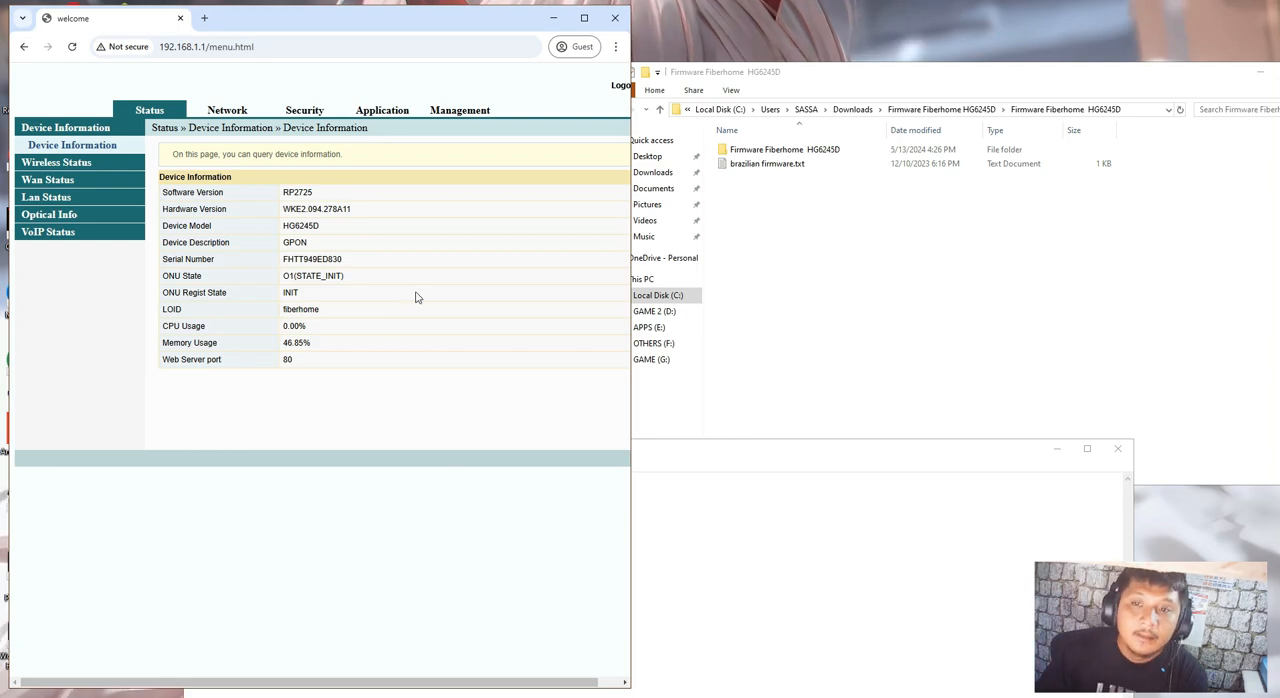
Look through the router's Management, Application, Security and Network settings, ending on the device information status
click(465, 110)
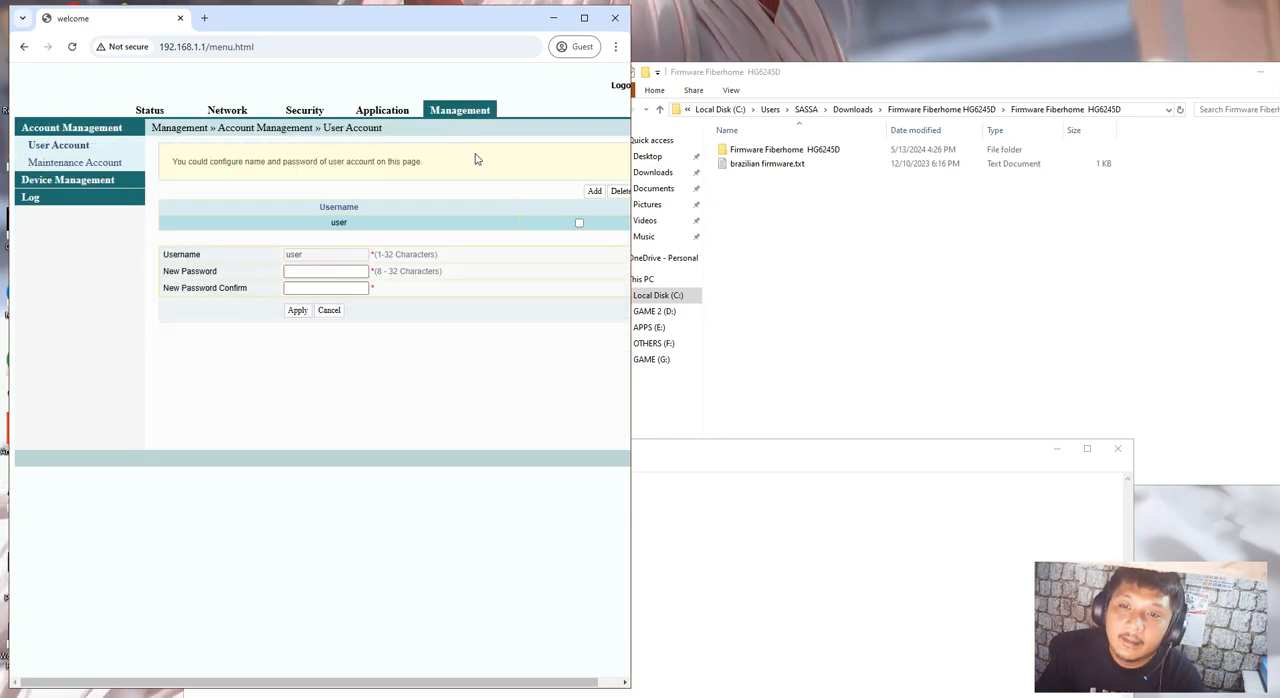
click(372, 114)
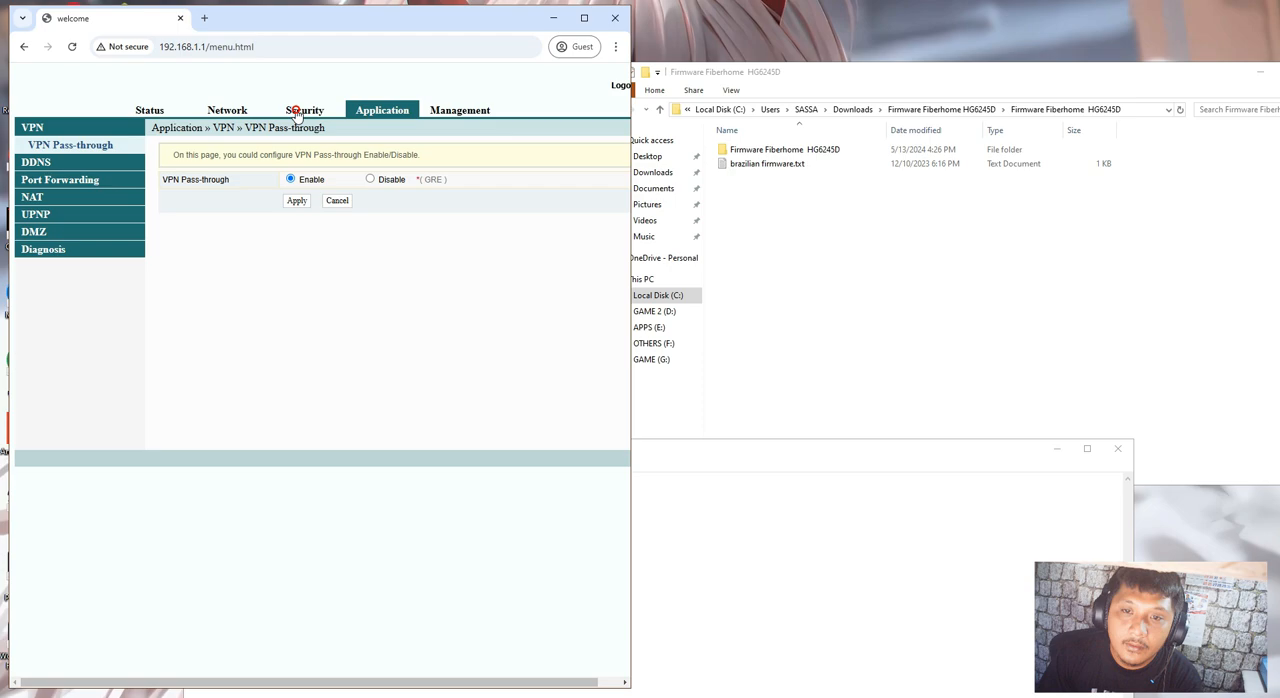
click(297, 112)
click(228, 112)
click(151, 112)
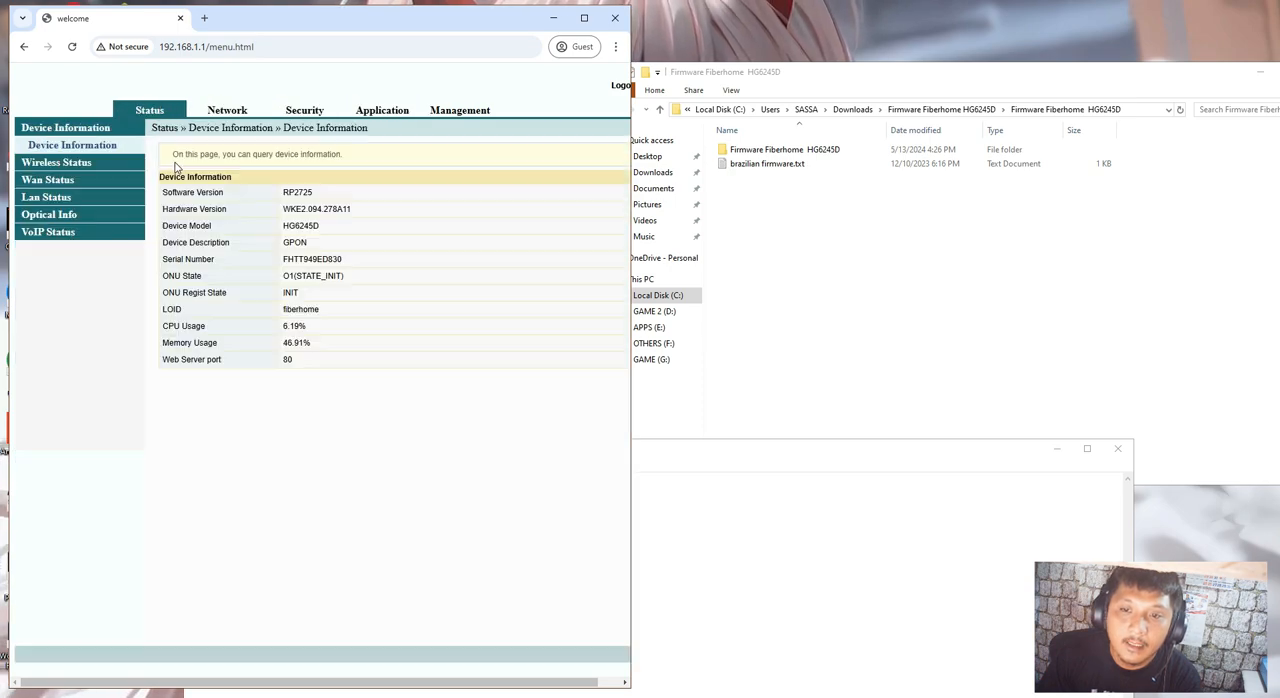
Examine the router's 5G wireless, WAN, LAN, optical and VoIP status, finishing with the device information
click(90, 163)
click(87, 182)
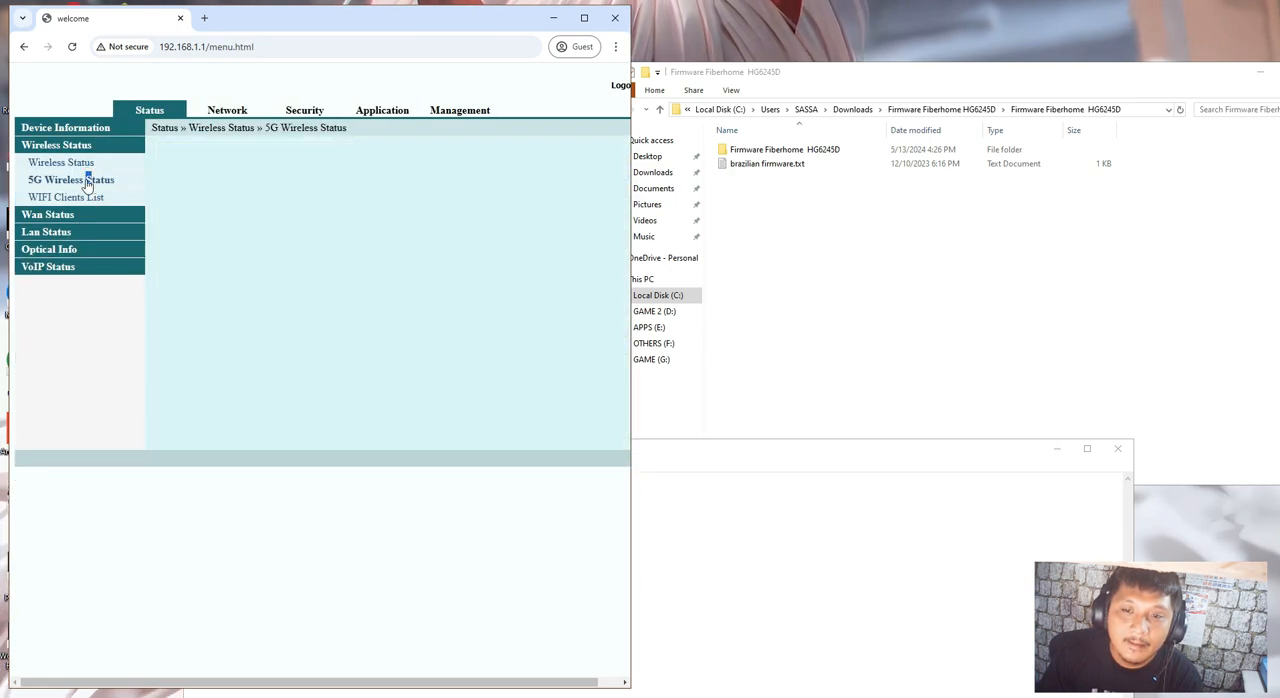
click(75, 215)
click(84, 199)
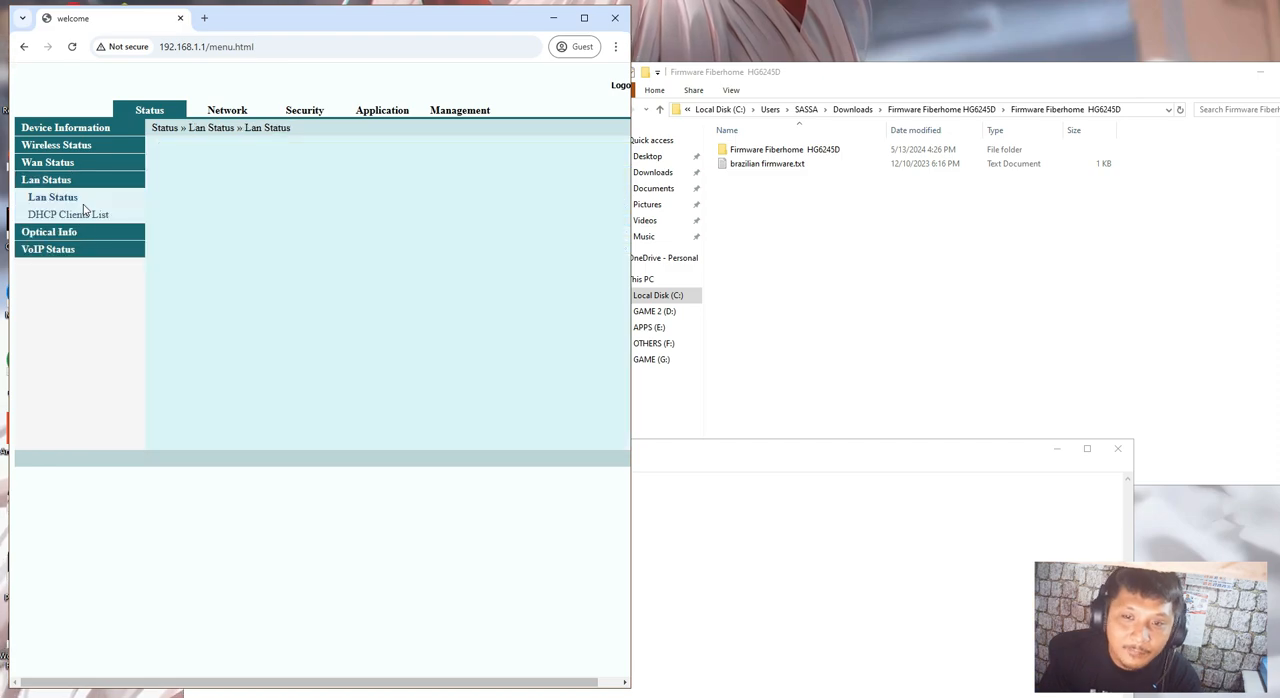
click(85, 233)
click(84, 233)
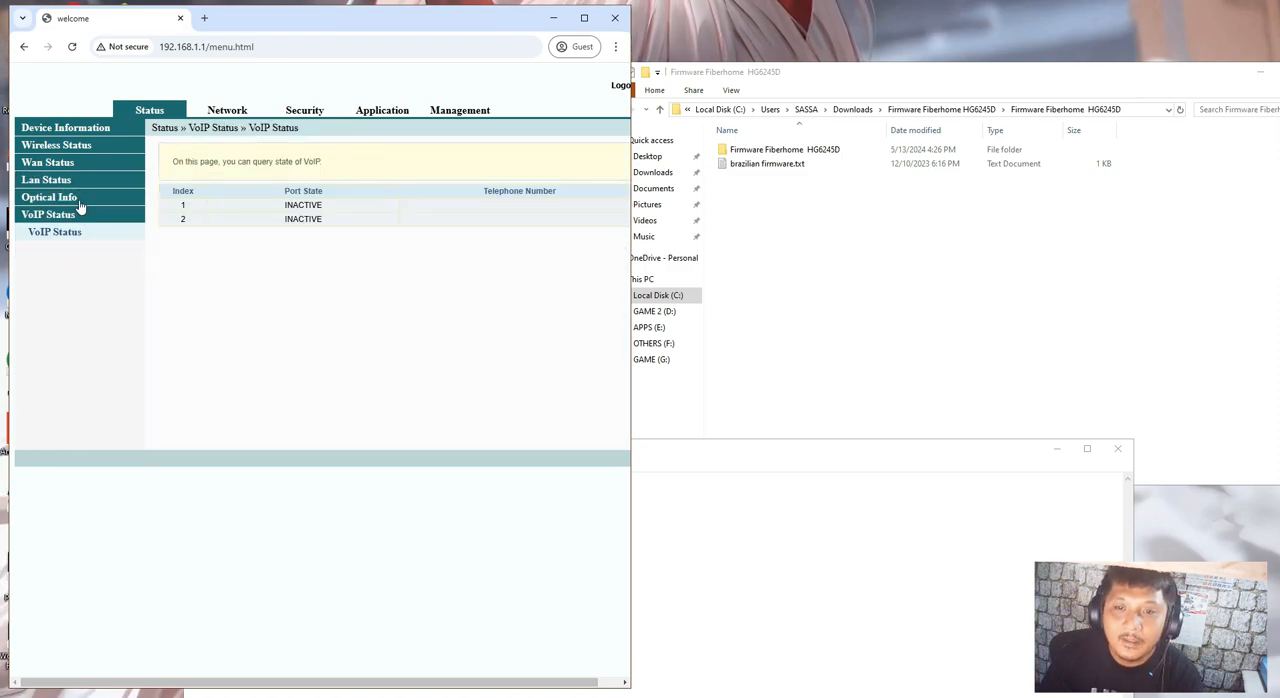
click(80, 145)
click(82, 129)
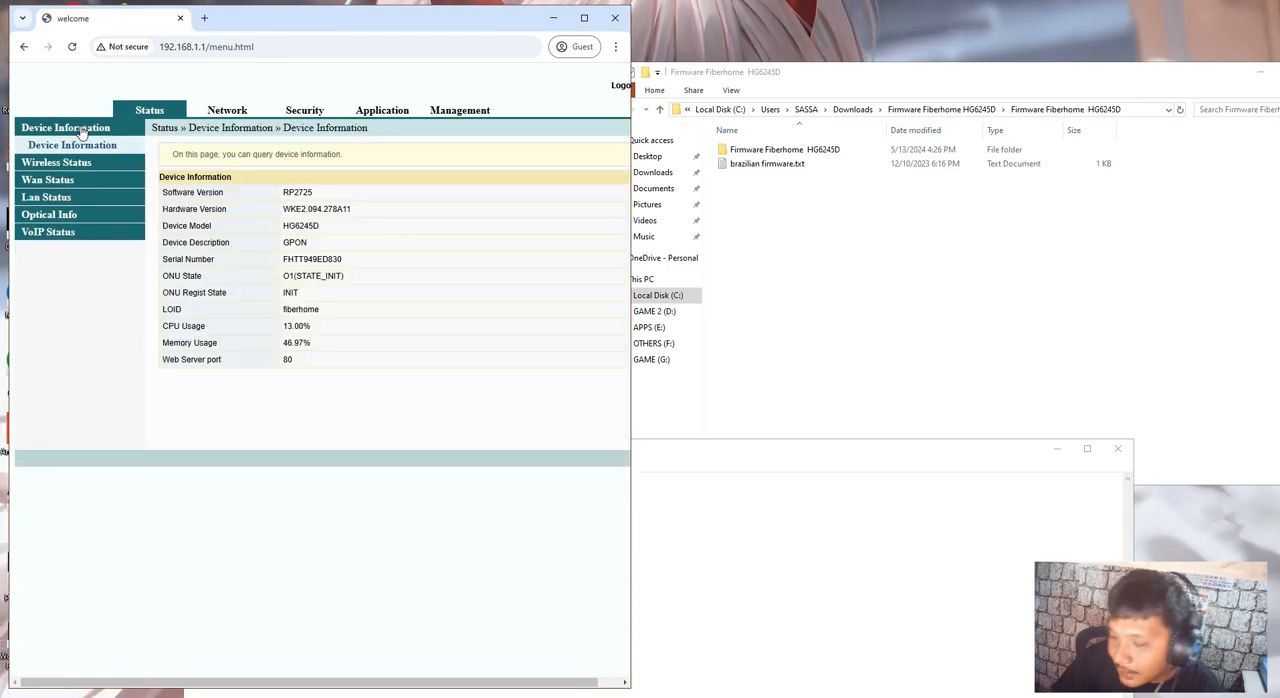